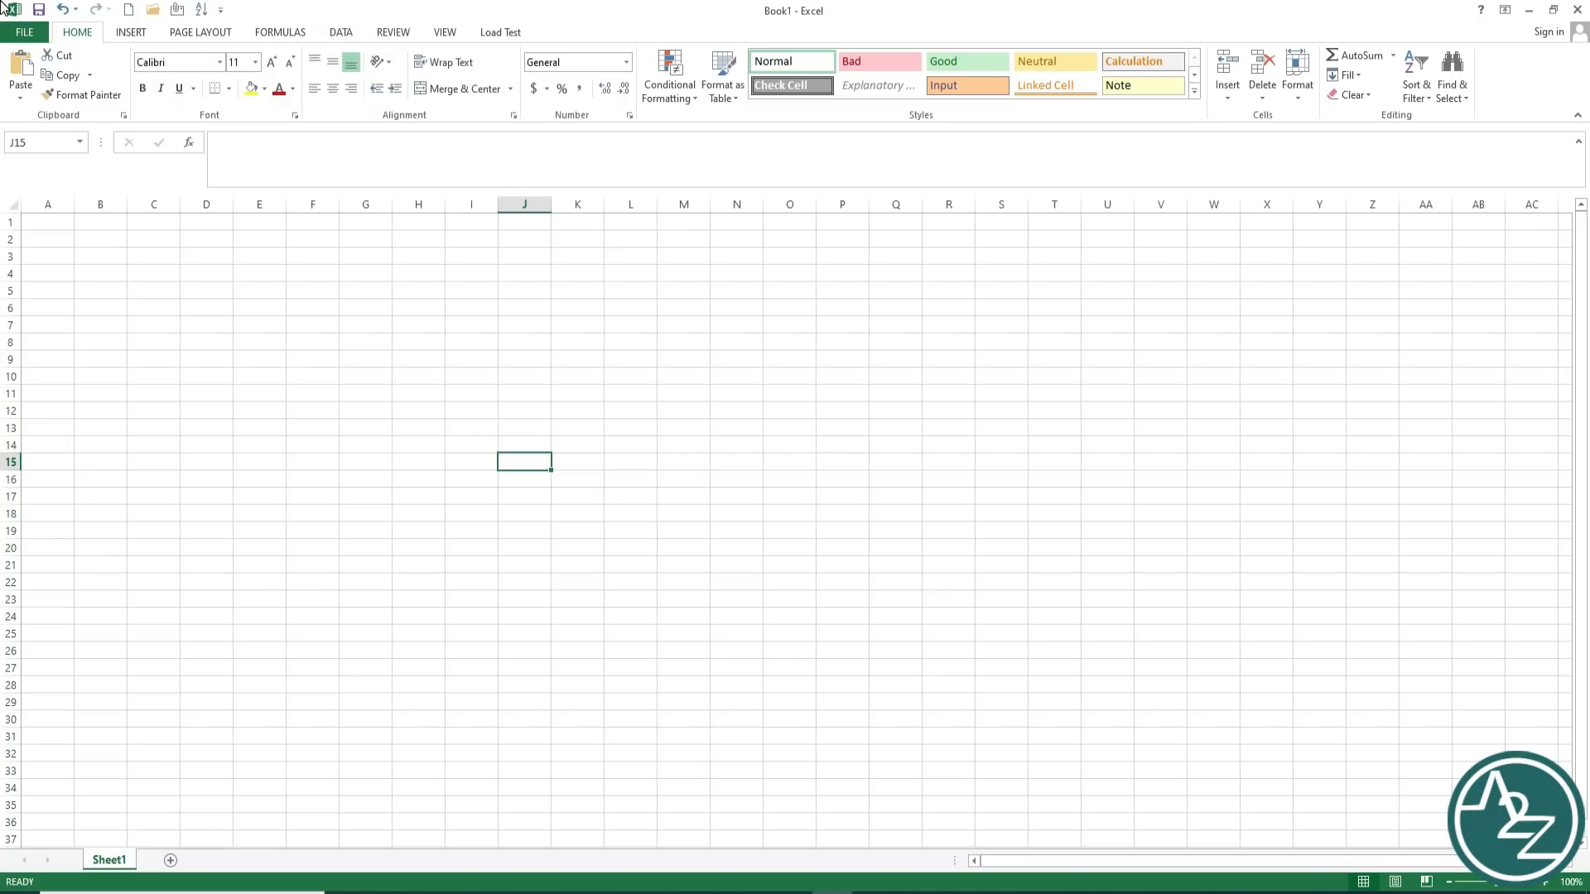
# Step: Open and close the Quick Access Toolbar customization list, then select cell I3
pyautogui.click(221, 10)
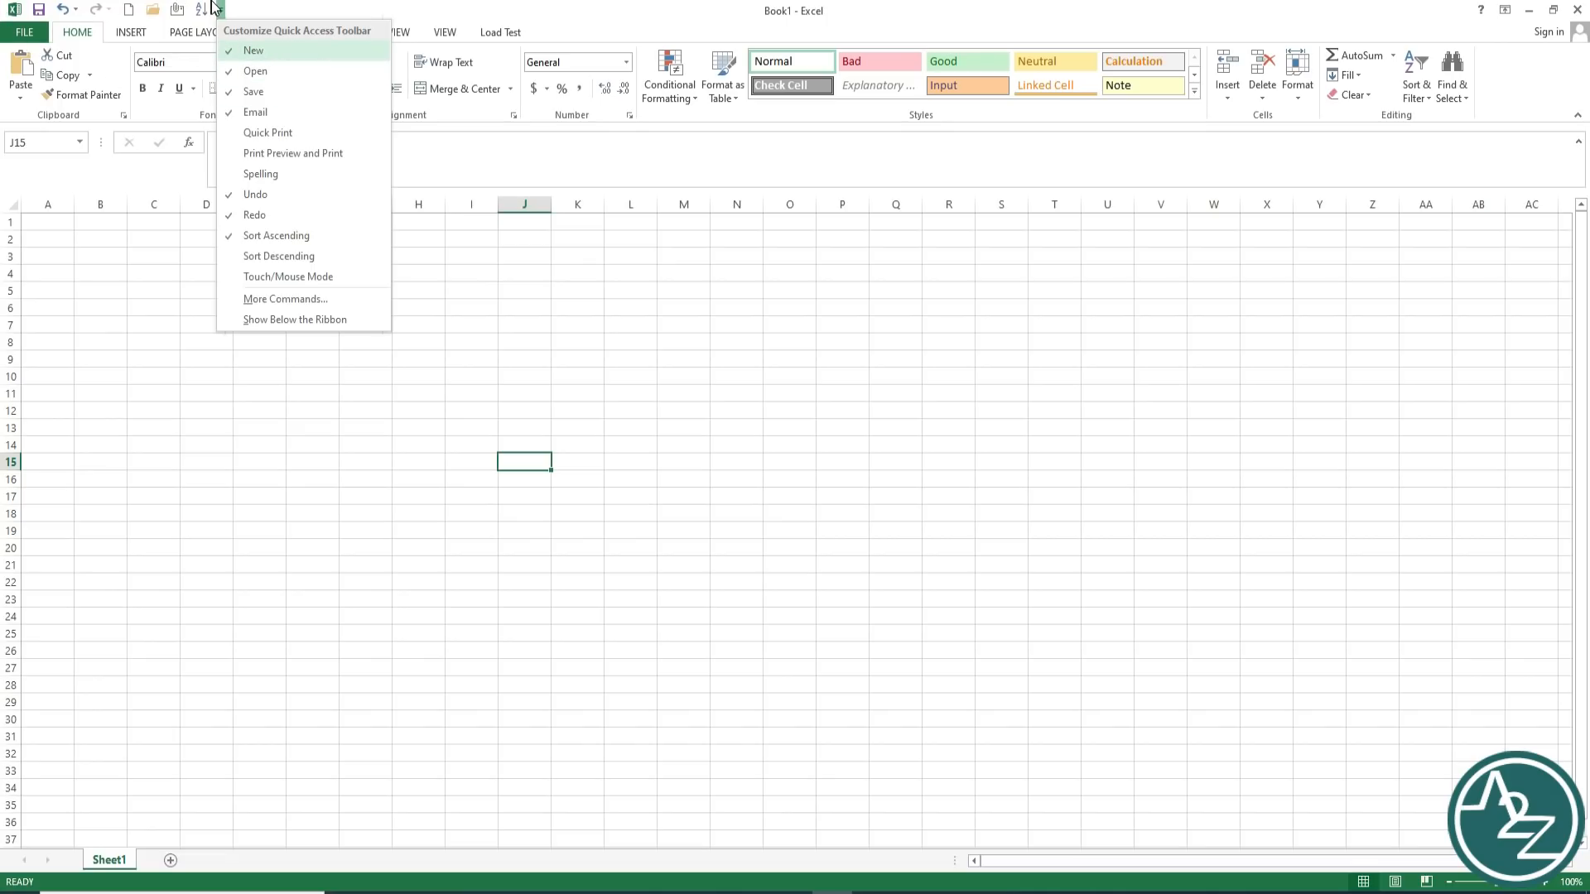
pyautogui.click(453, 263)
pyautogui.click(453, 263)
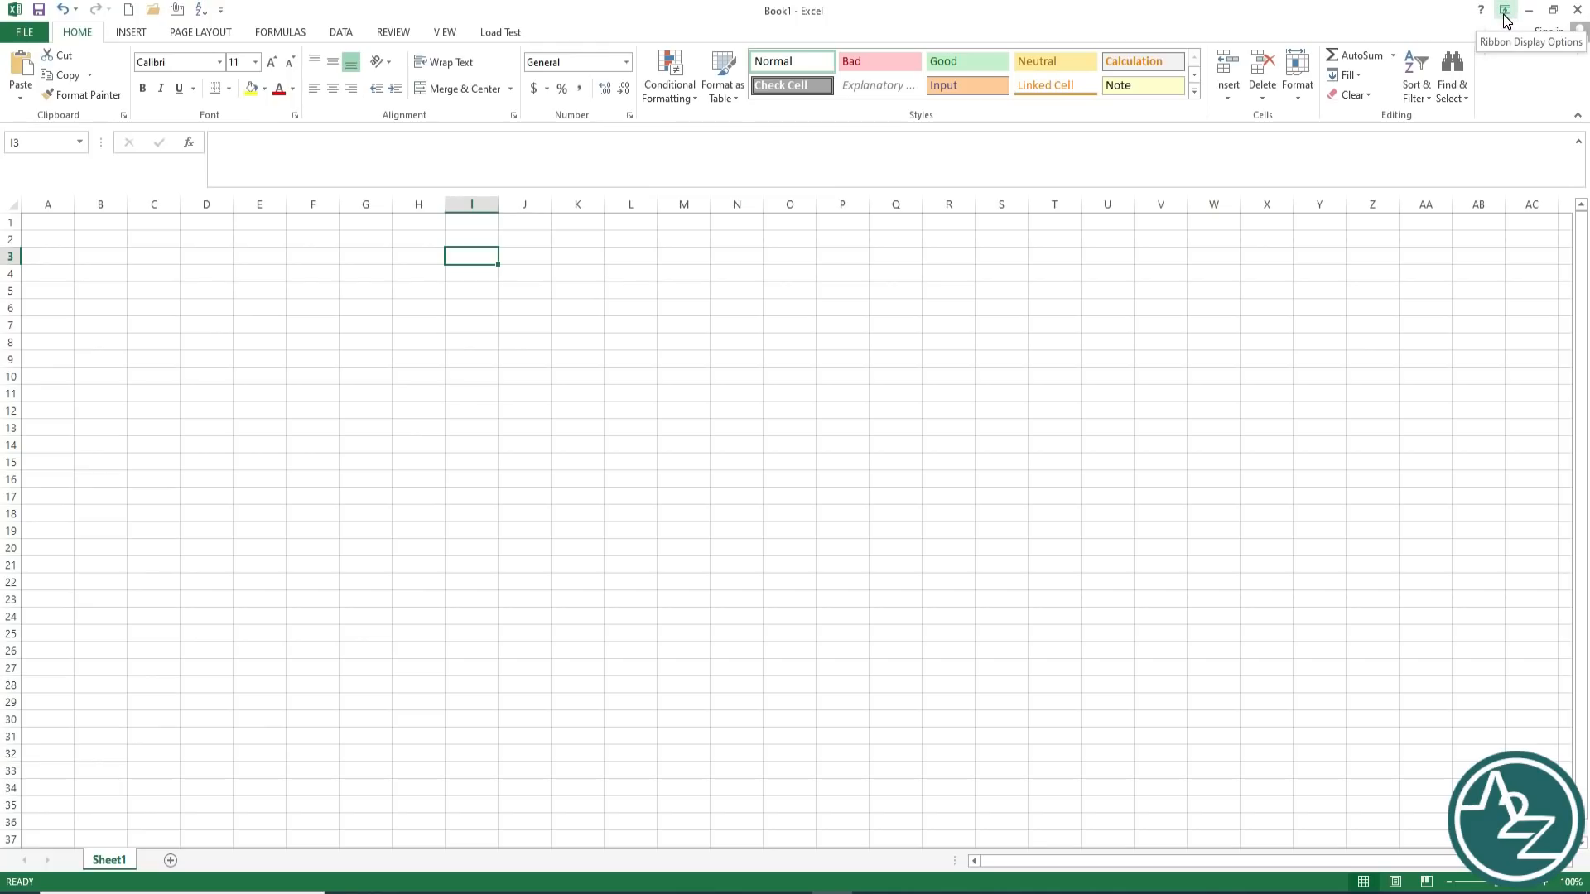
# Step: Cycle the ribbon through Show Tabs and Auto-hide, then restore Show Tabs and Commands
pyautogui.click(1505, 10)
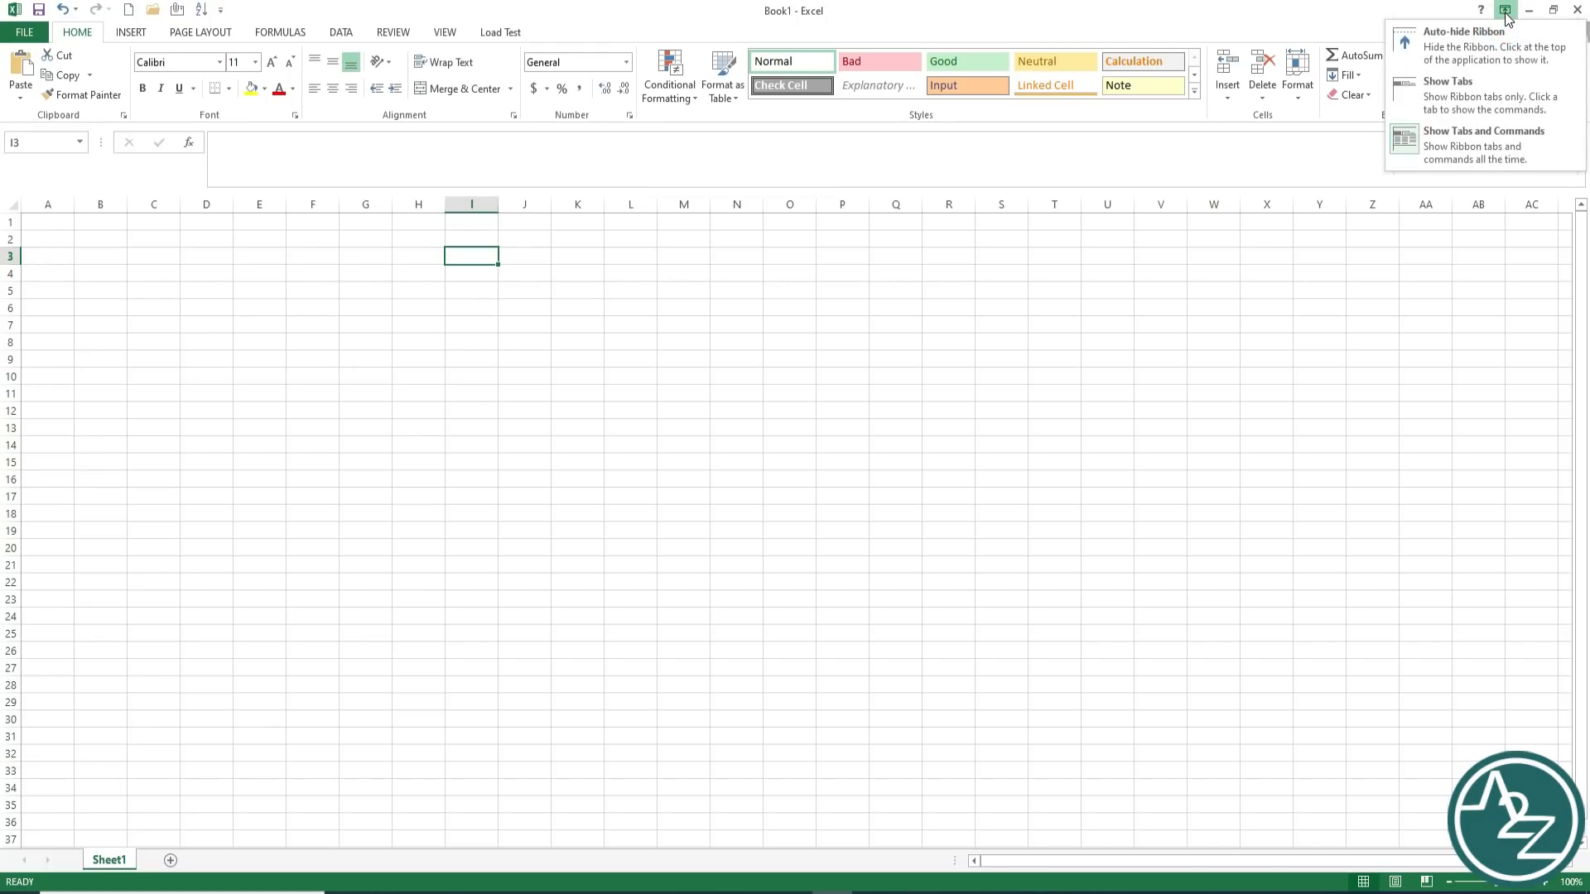
pyautogui.click(1477, 82)
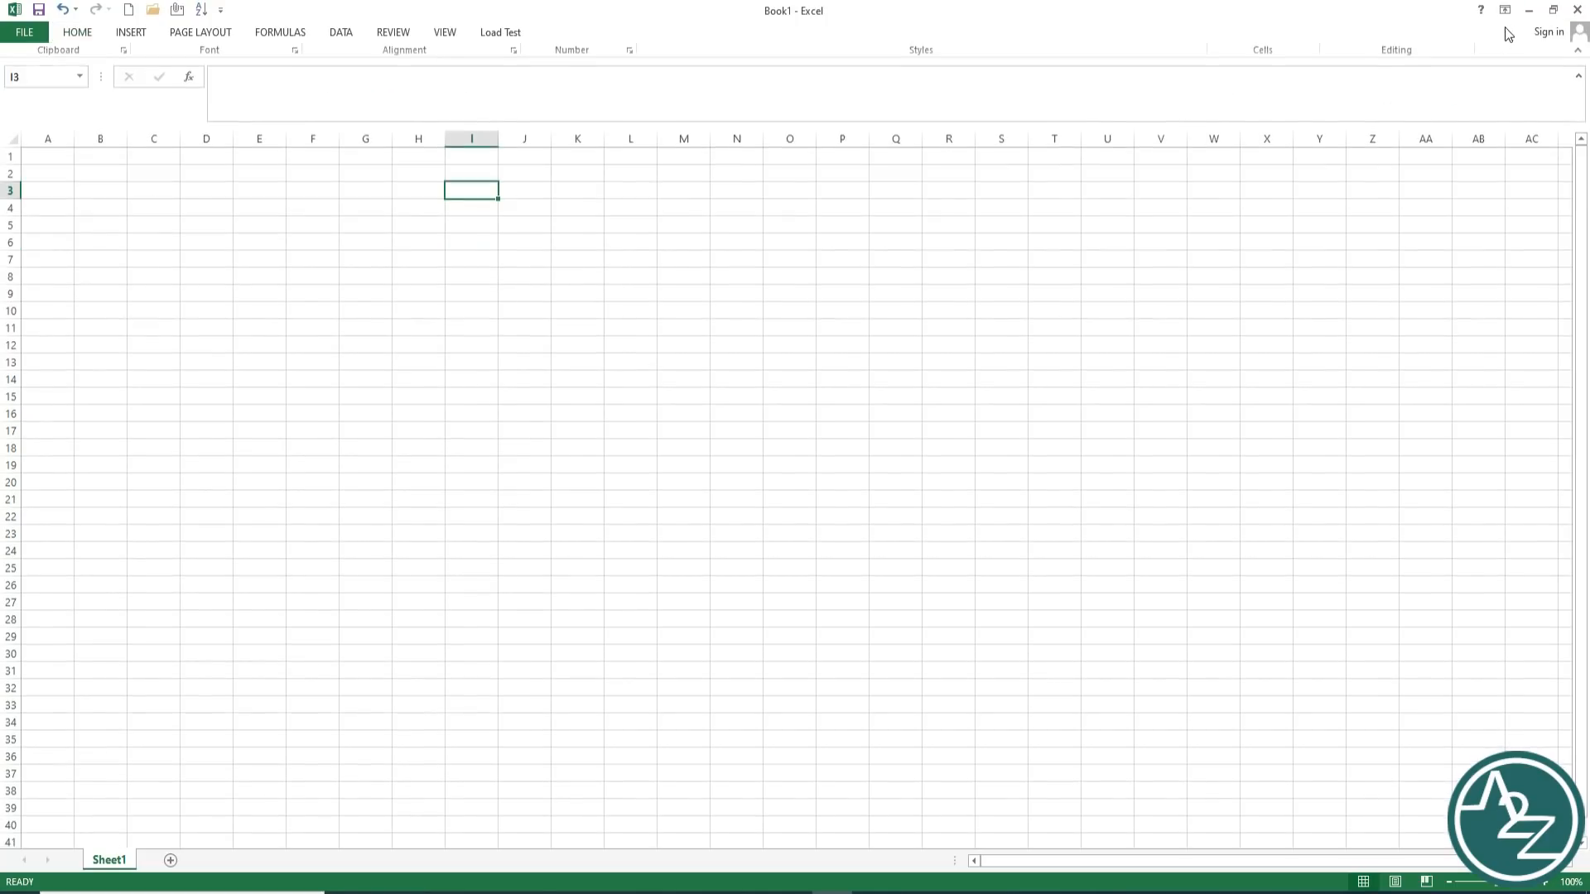
pyautogui.click(1505, 9)
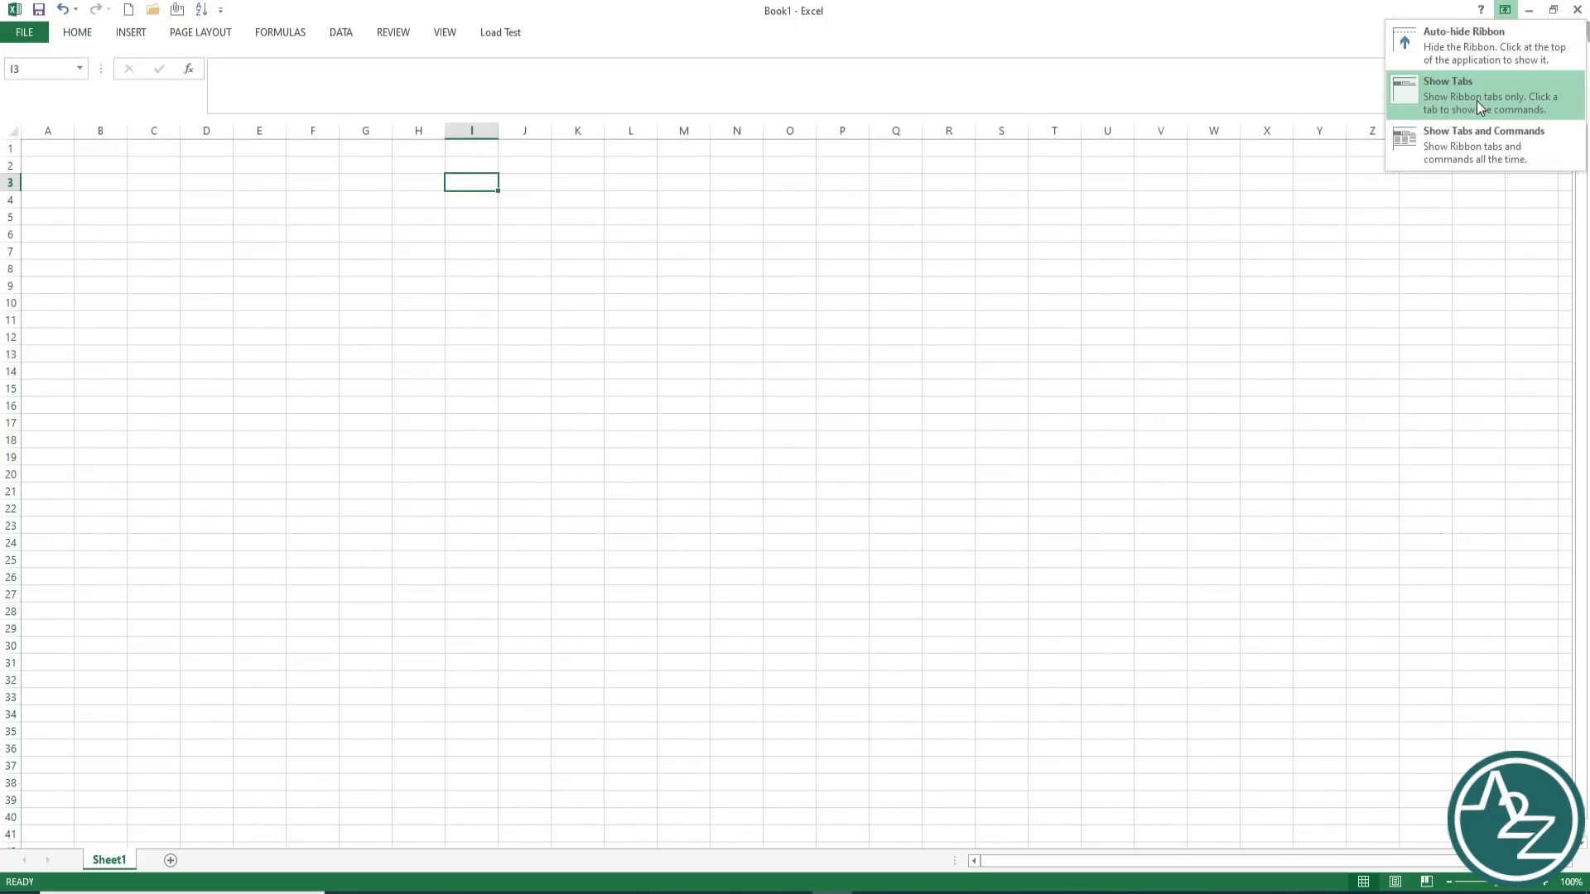
pyautogui.click(1479, 106)
pyautogui.click(1506, 10)
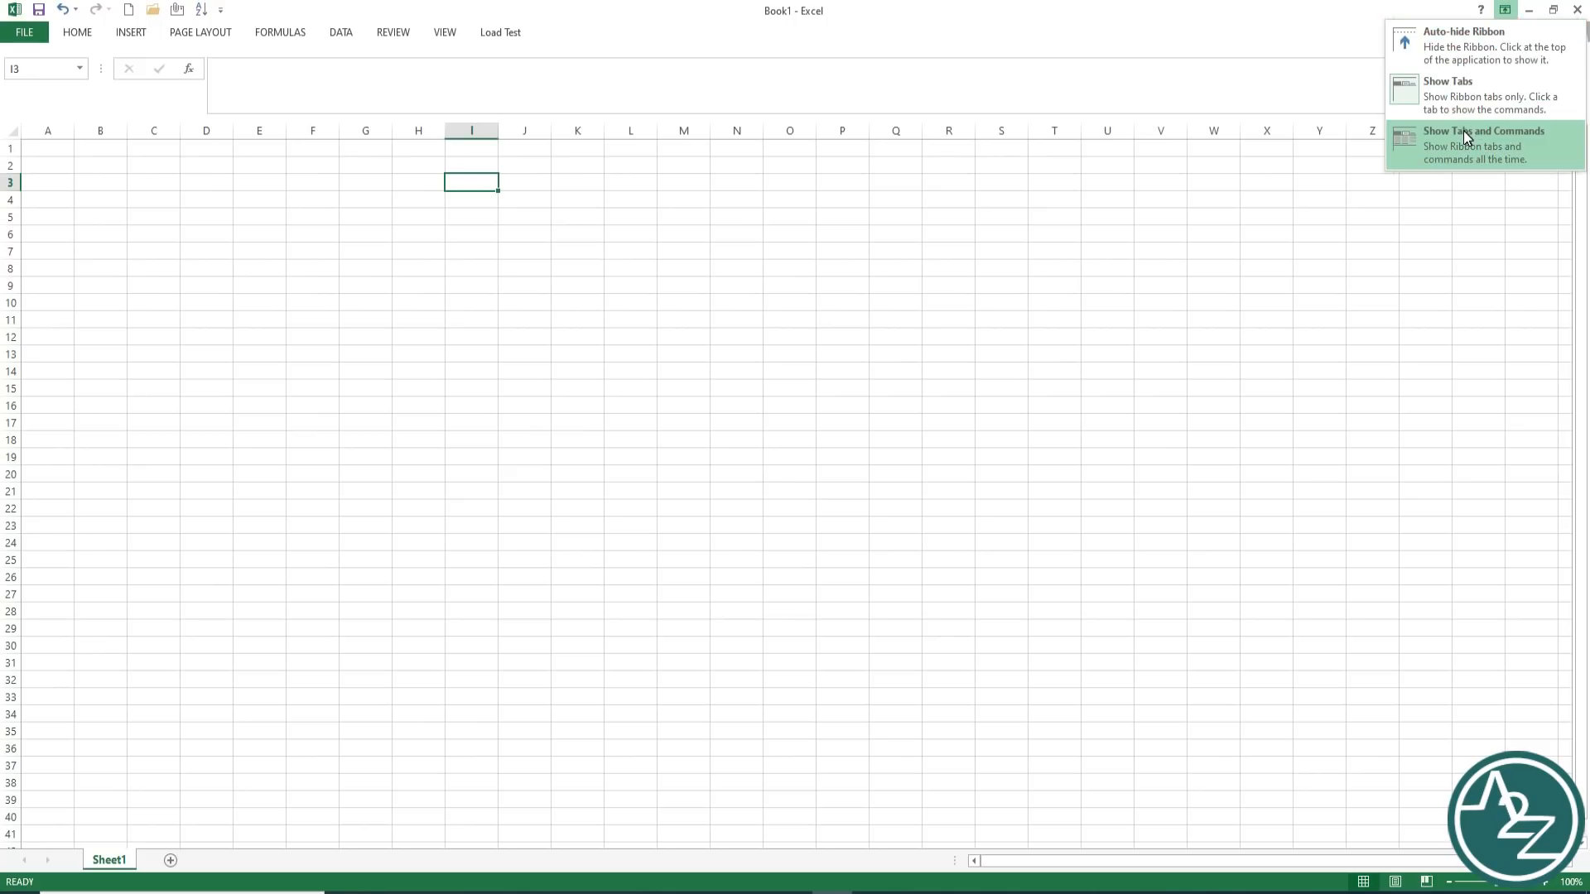
pyautogui.click(1463, 131)
pyautogui.click(1506, 10)
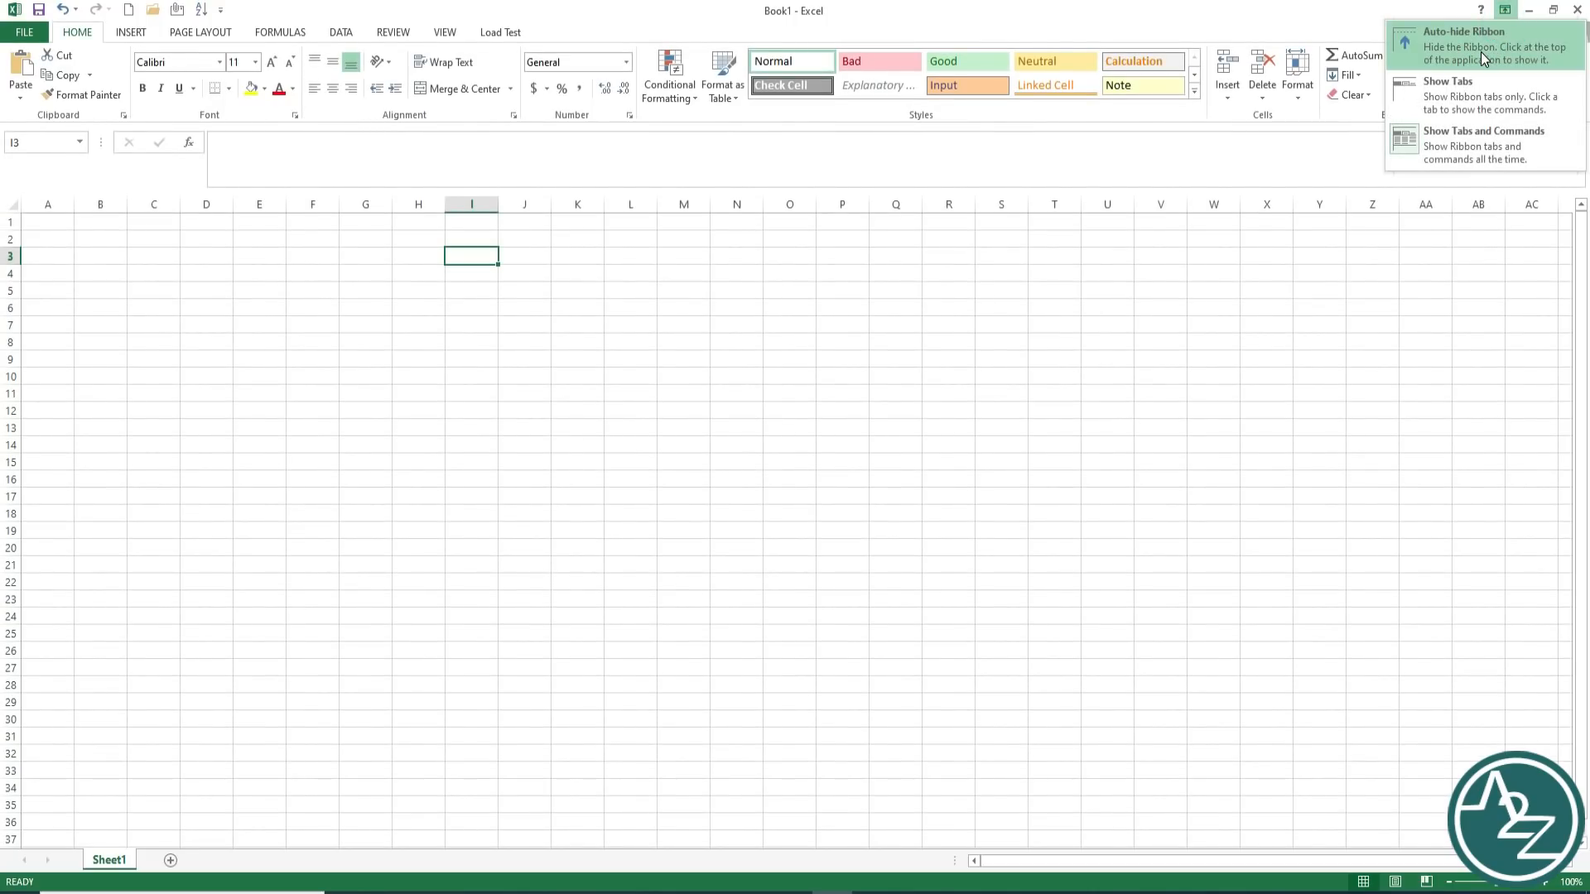
pyautogui.click(1480, 51)
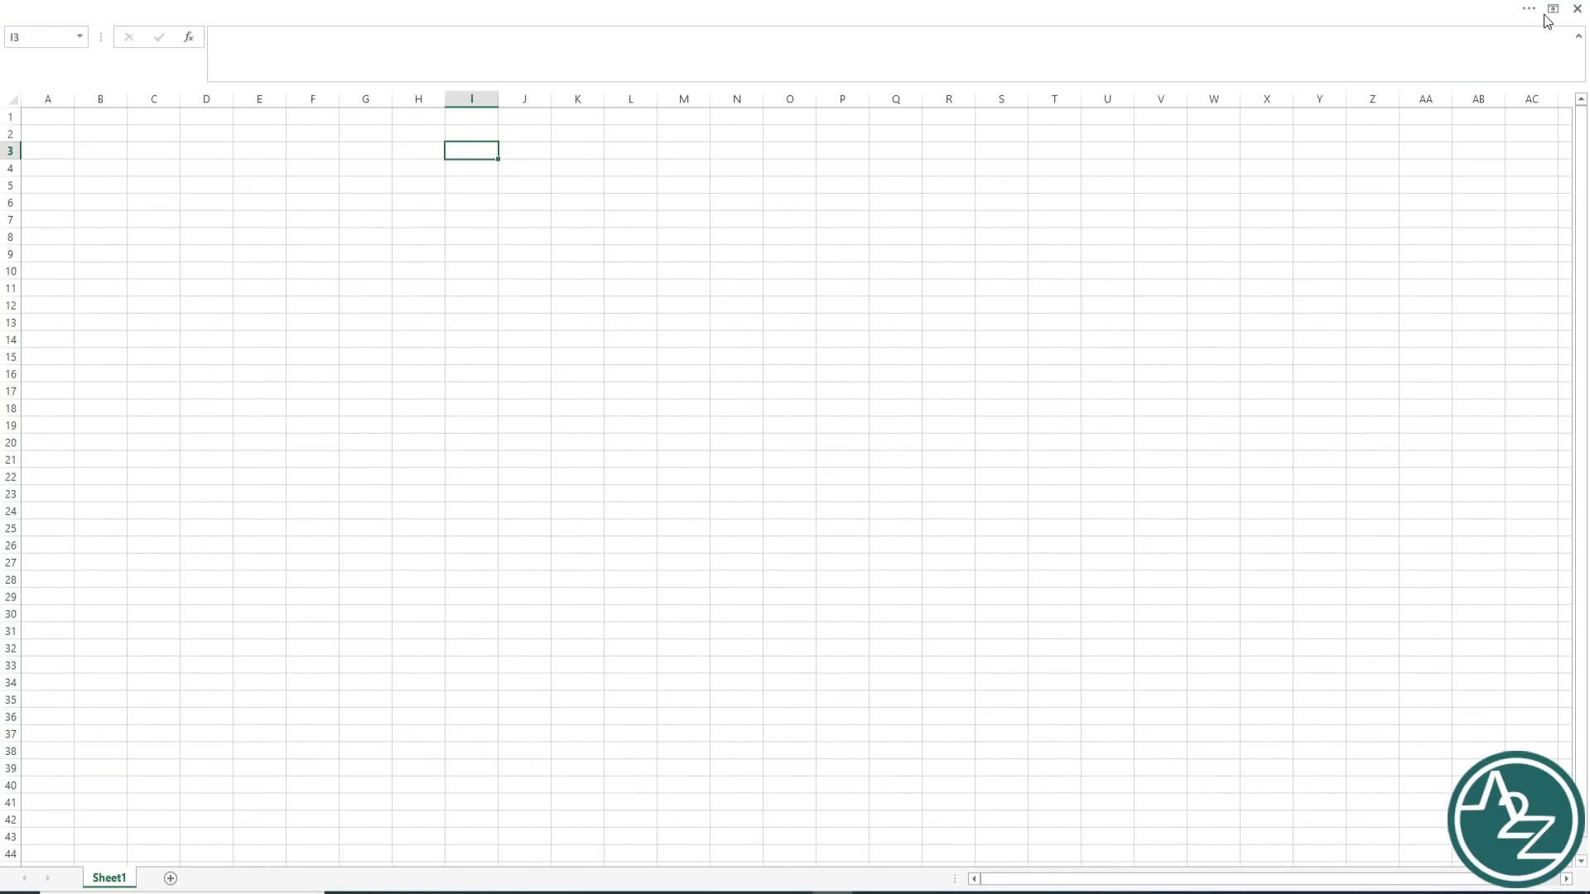
pyautogui.click(1545, 16)
pyautogui.click(1505, 10)
pyautogui.click(1470, 150)
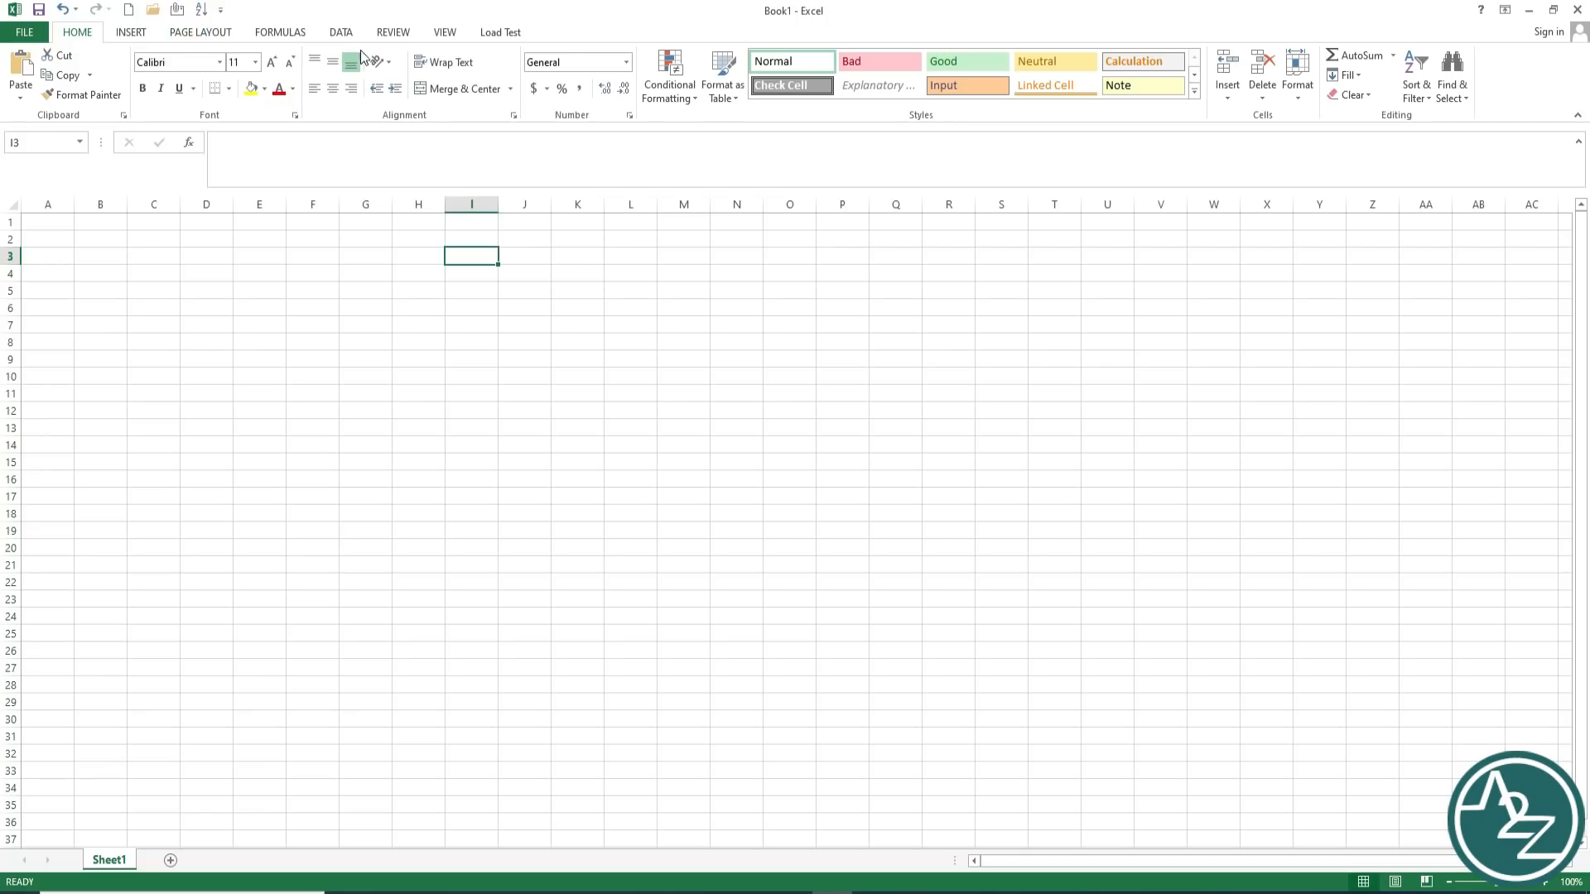
# Step: Browse the Insert, Formulas, Data, Review, View, Load Test and Page Layout tabs, ending on Home
pyautogui.click(126, 32)
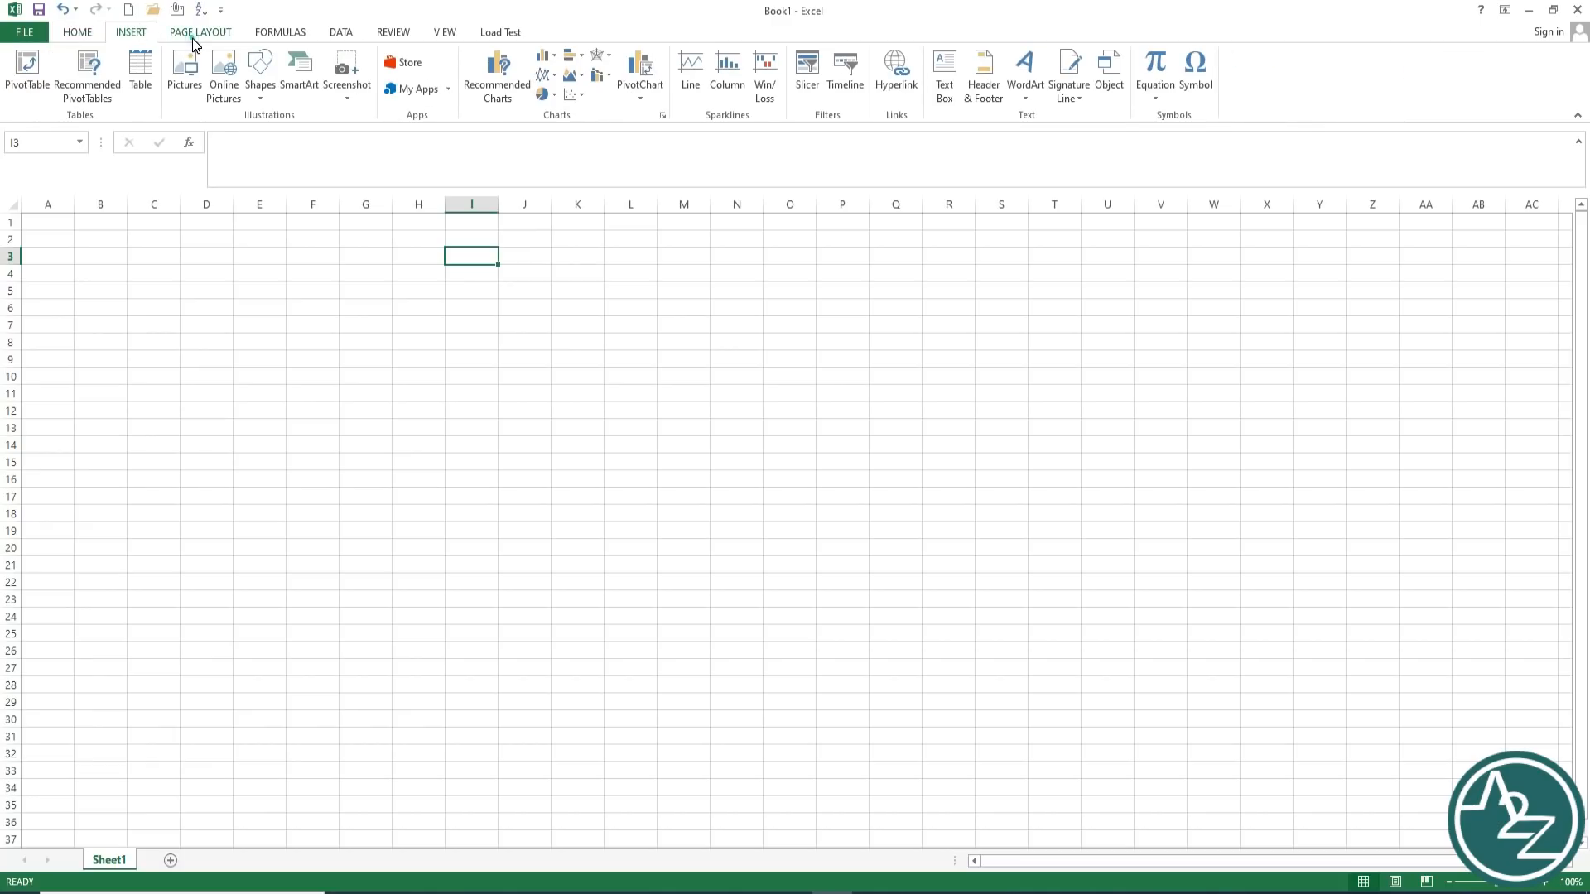
pyautogui.click(278, 33)
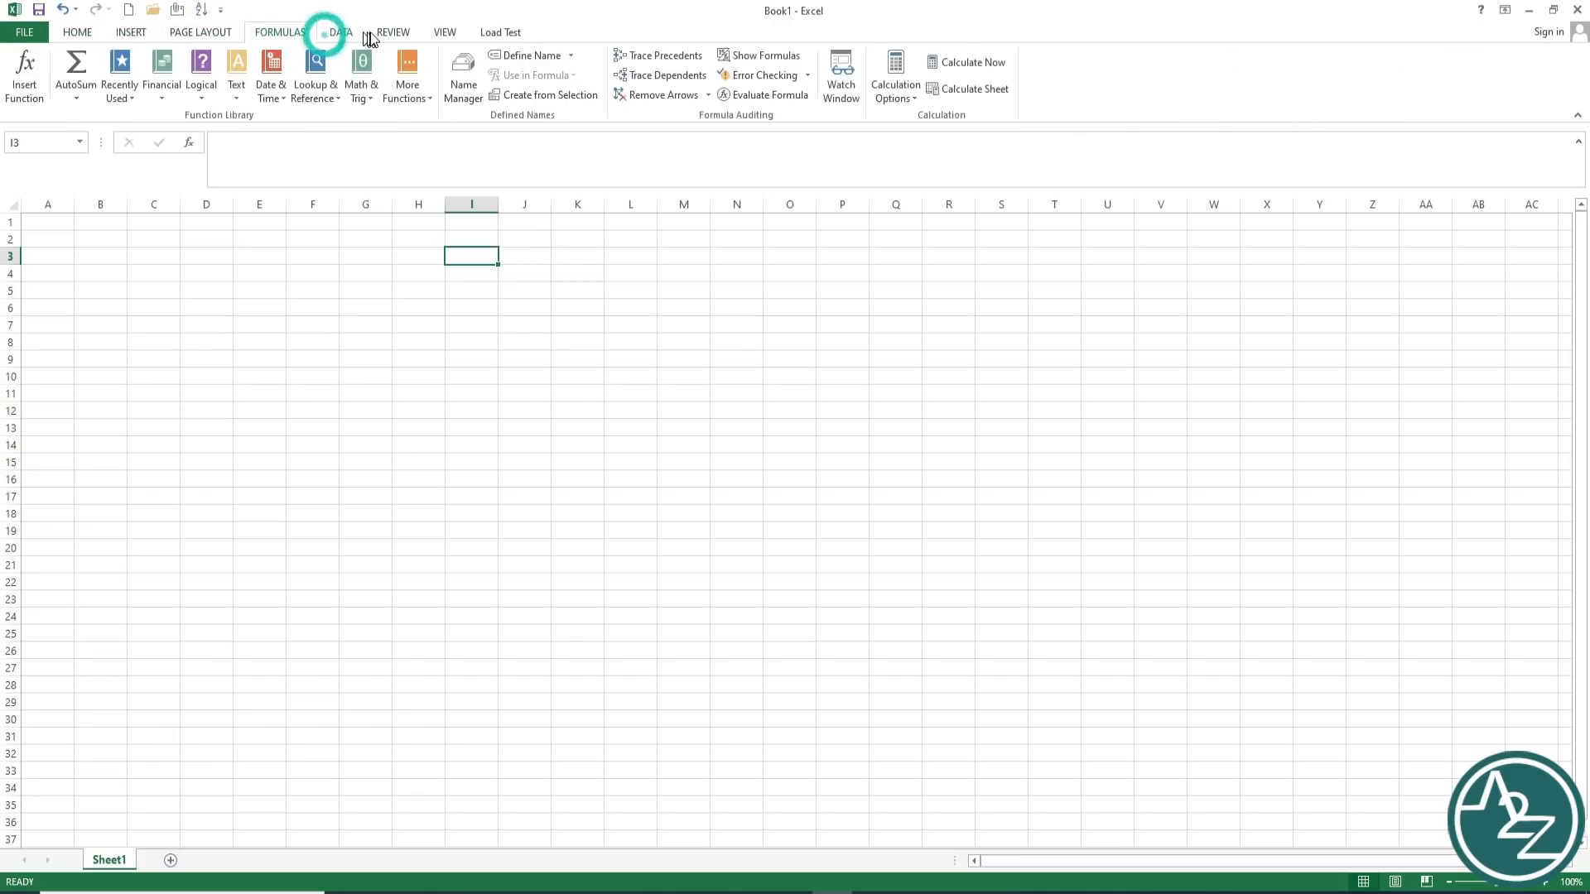
pyautogui.click(340, 33)
pyautogui.click(390, 33)
pyautogui.click(443, 33)
pyautogui.click(499, 36)
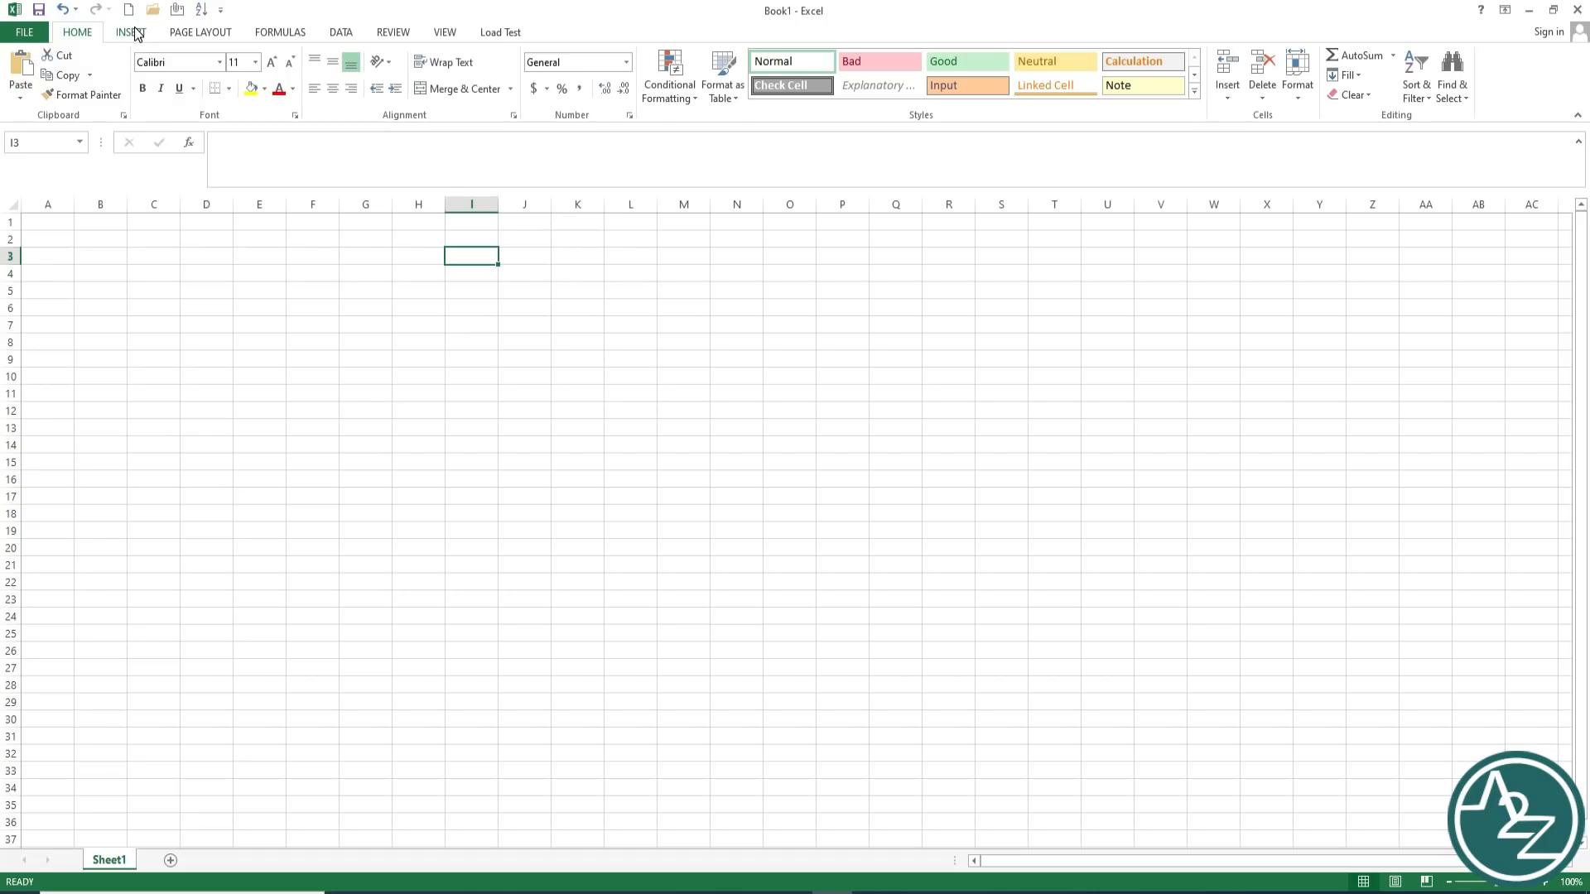
pyautogui.click(91, 40)
pyautogui.click(132, 35)
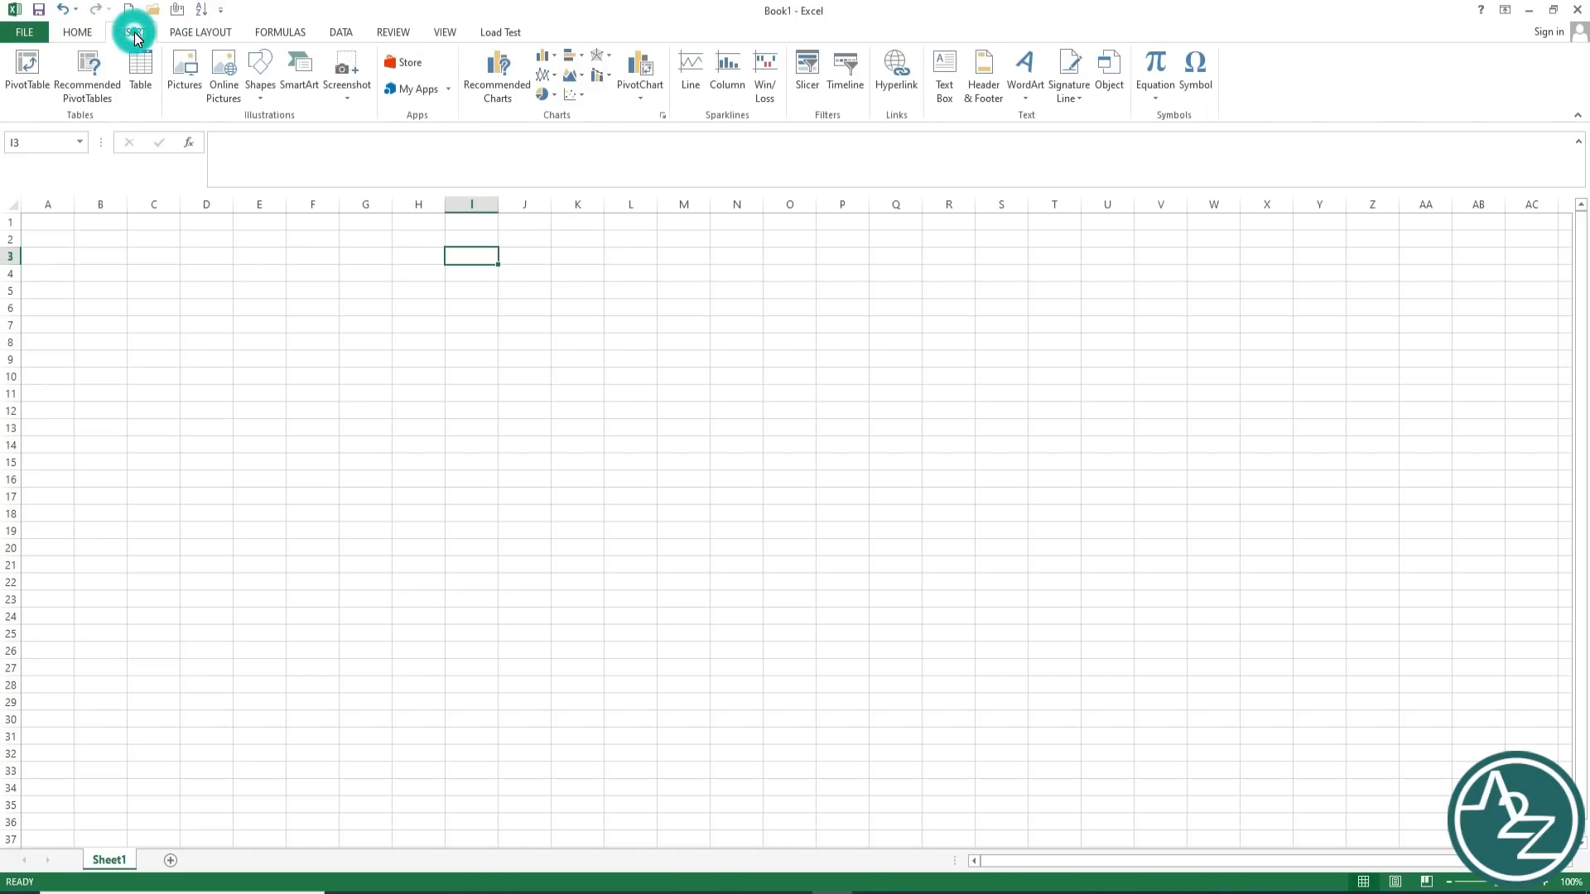
pyautogui.click(187, 31)
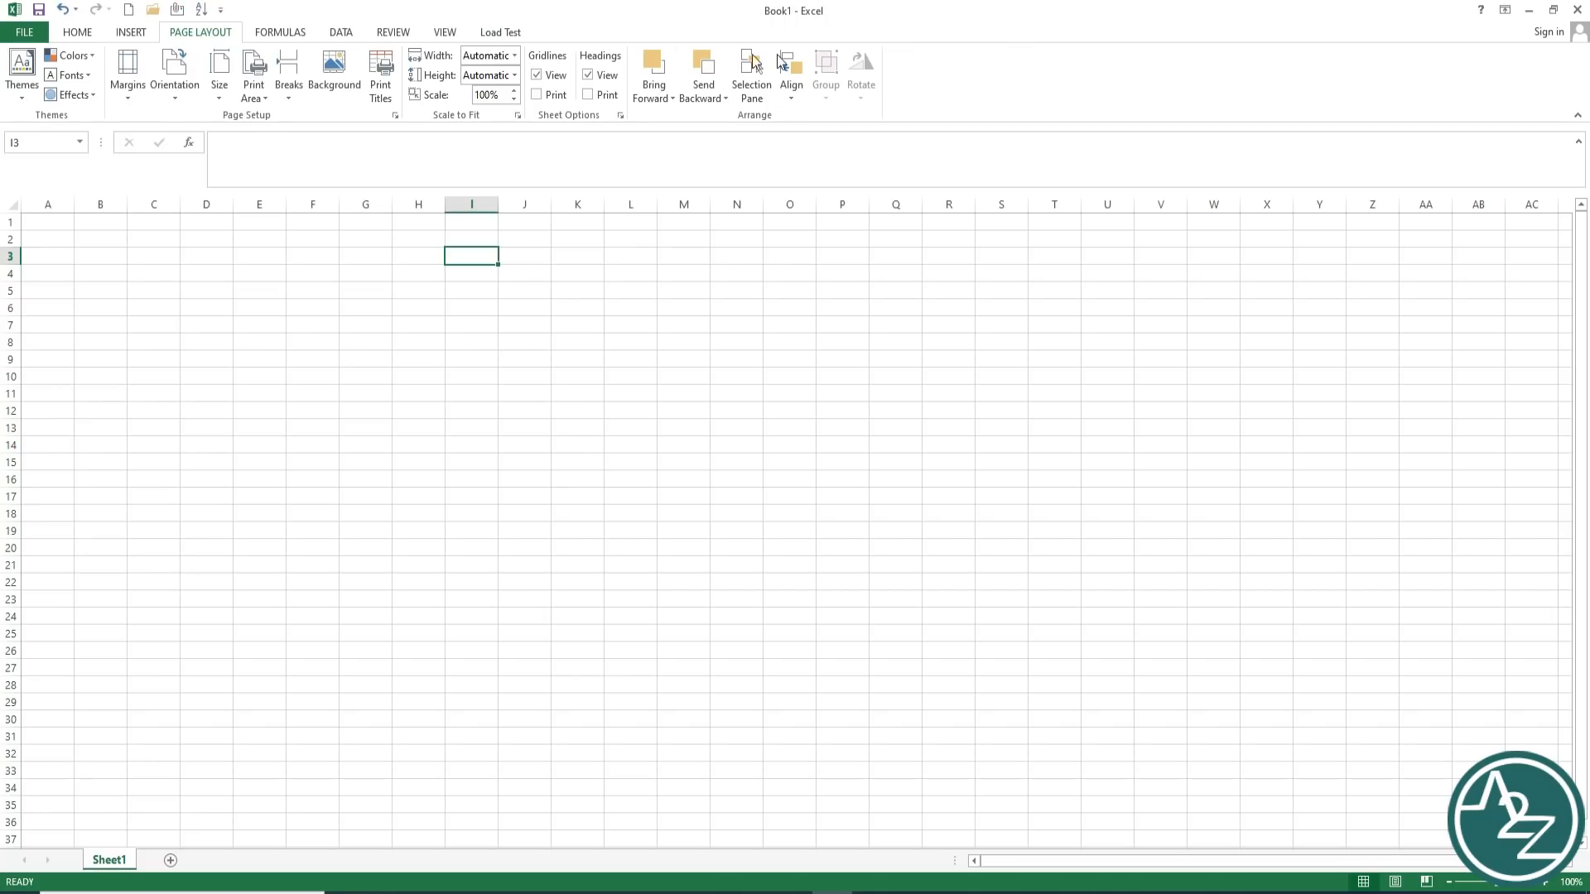
pyautogui.click(77, 33)
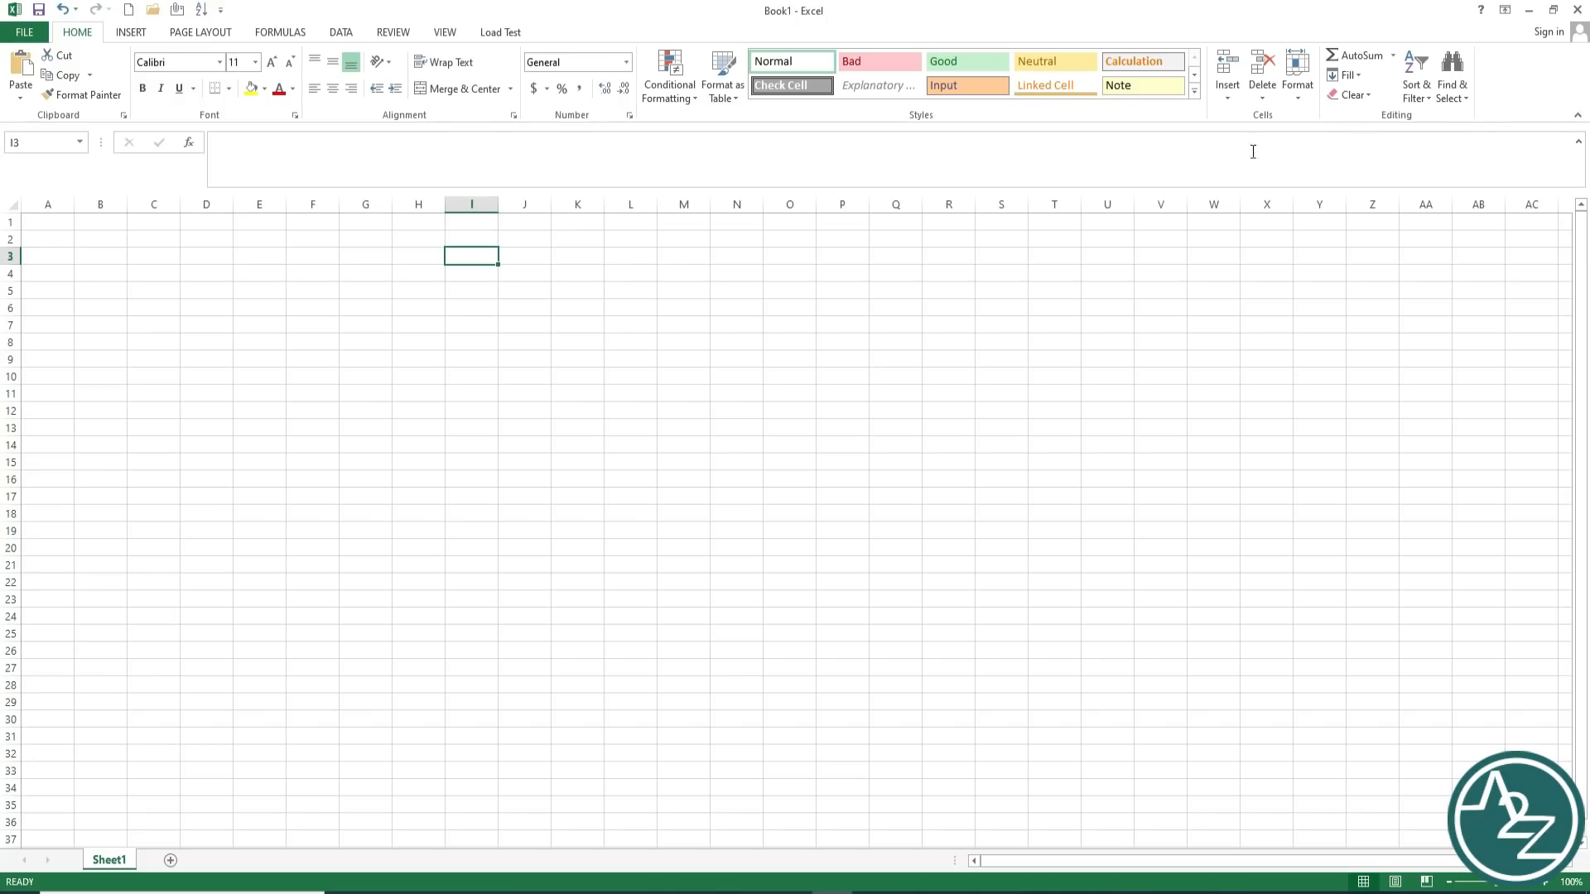
# Step: Highlight I3 in the Name Box, then collapse the formula bar to one line
pyautogui.click(47, 144)
pyautogui.click(62, 149)
pyautogui.click(270, 150)
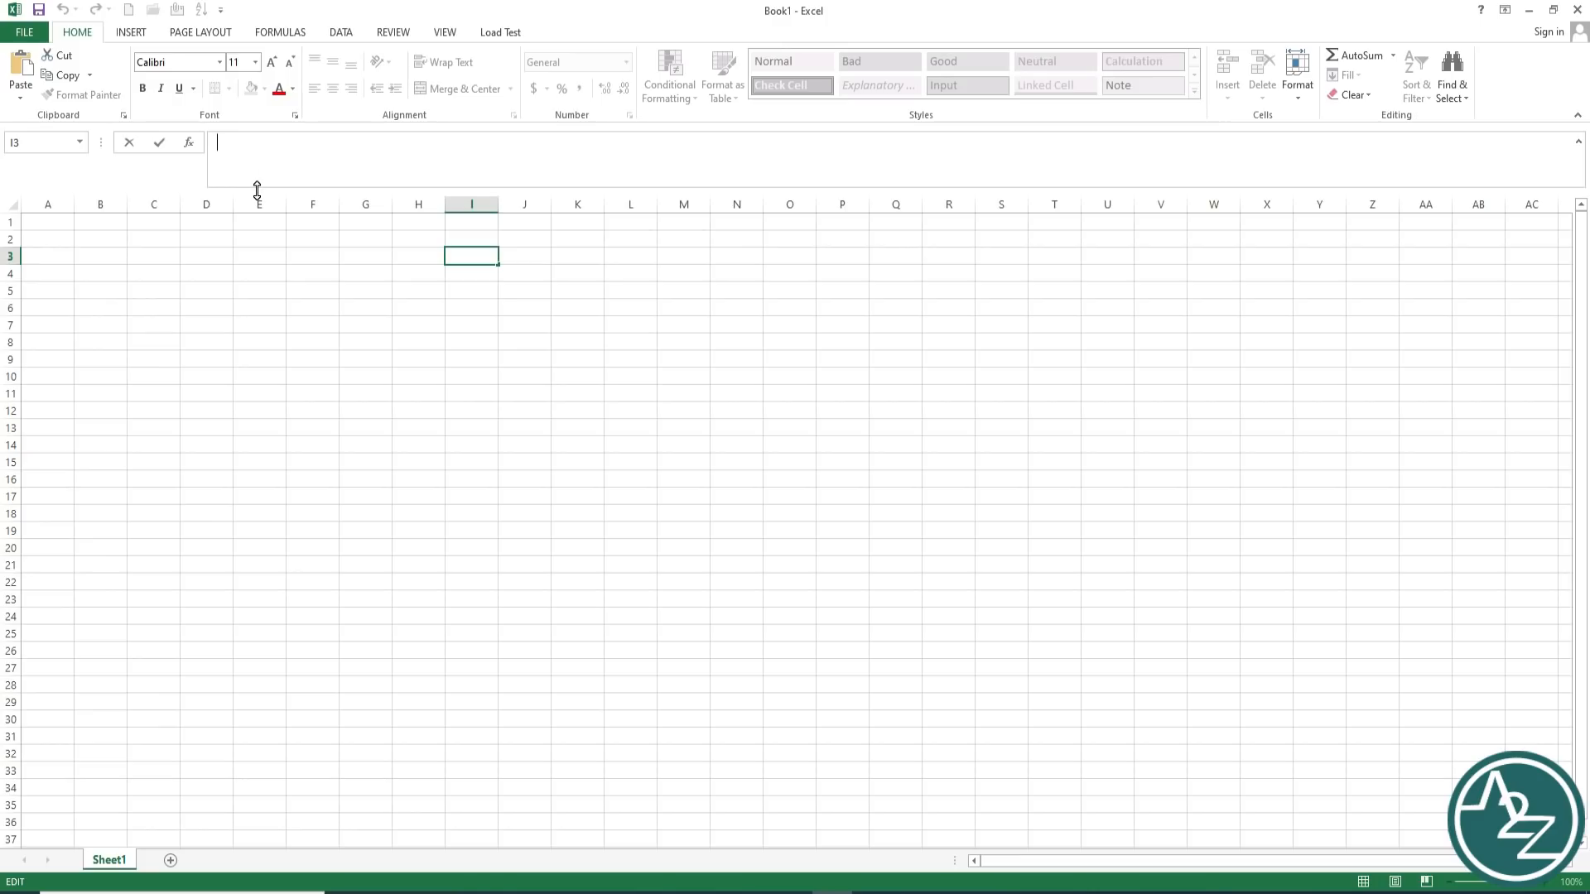
pyautogui.moveTo(258, 190); pyautogui.dragTo(313, 174)
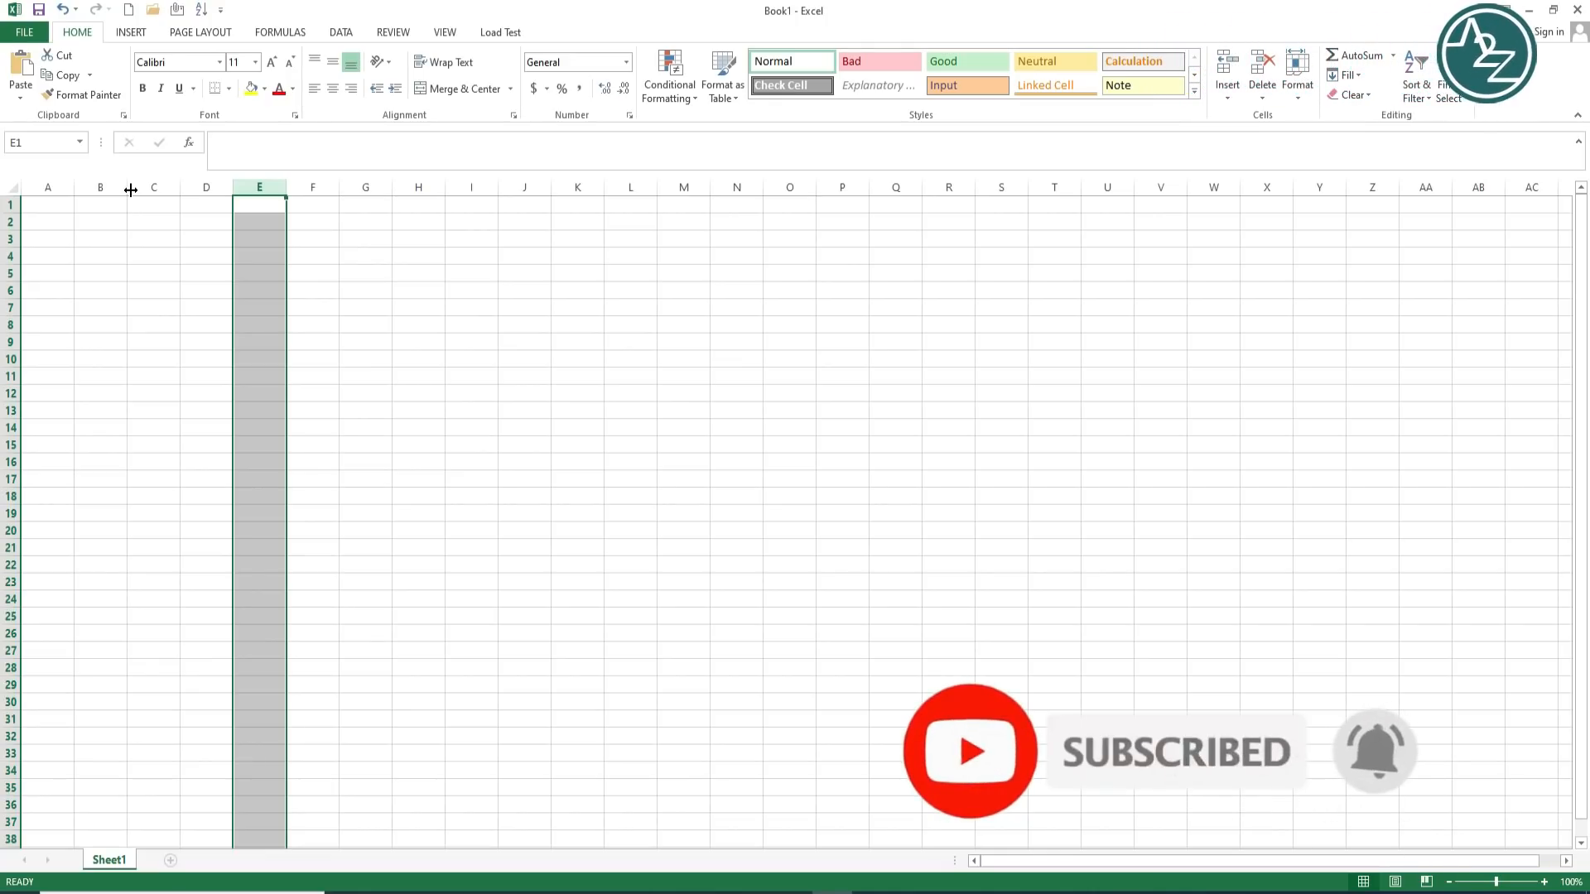
pyautogui.click(13, 224)
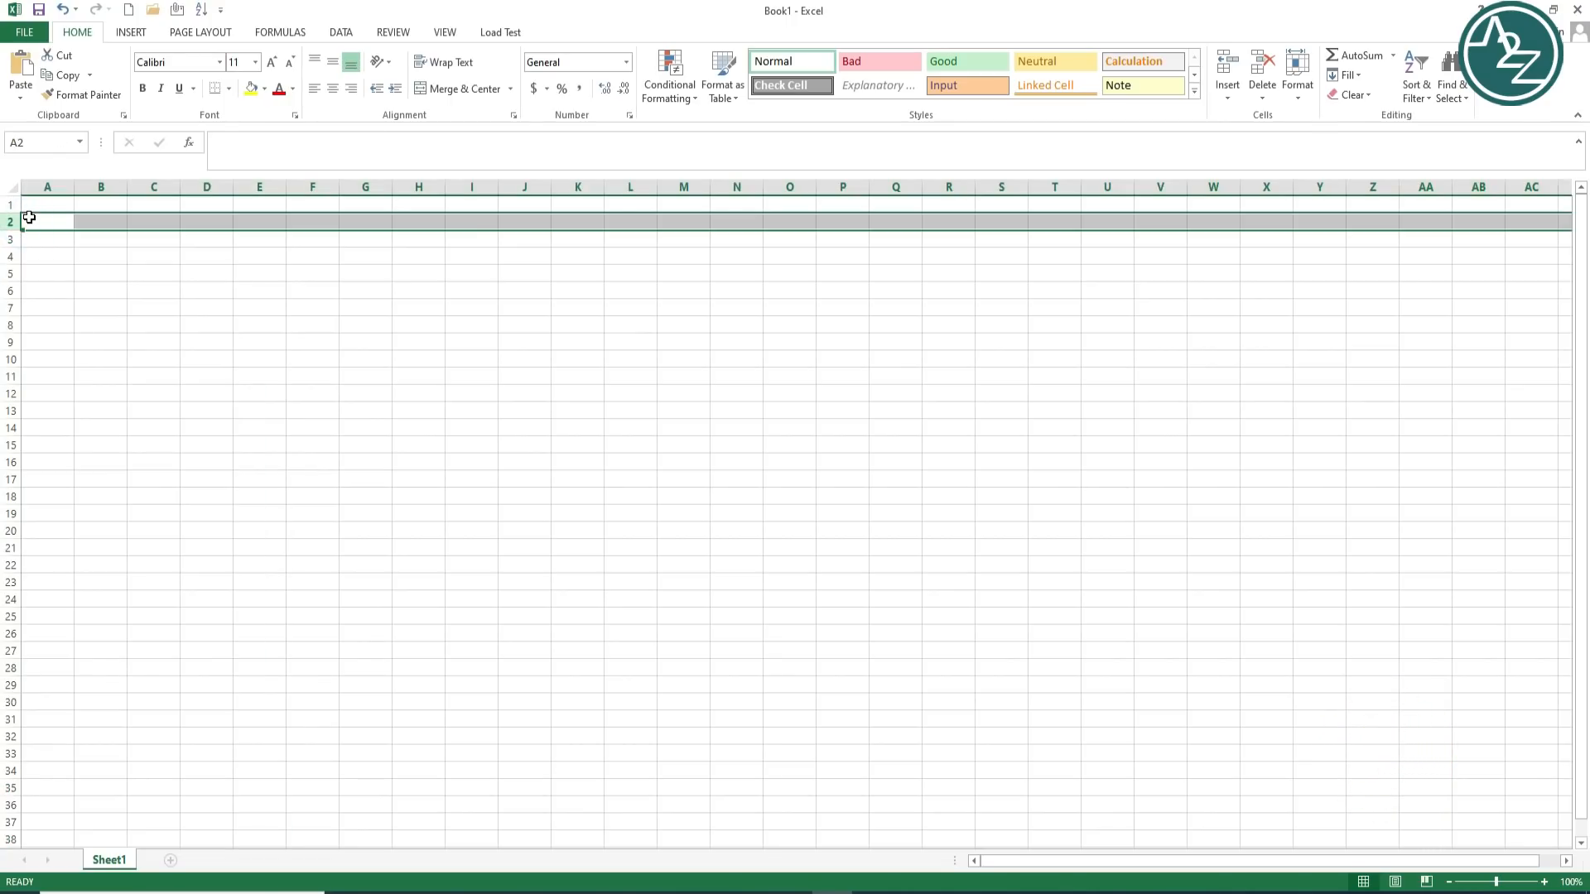
pyautogui.click(52, 187)
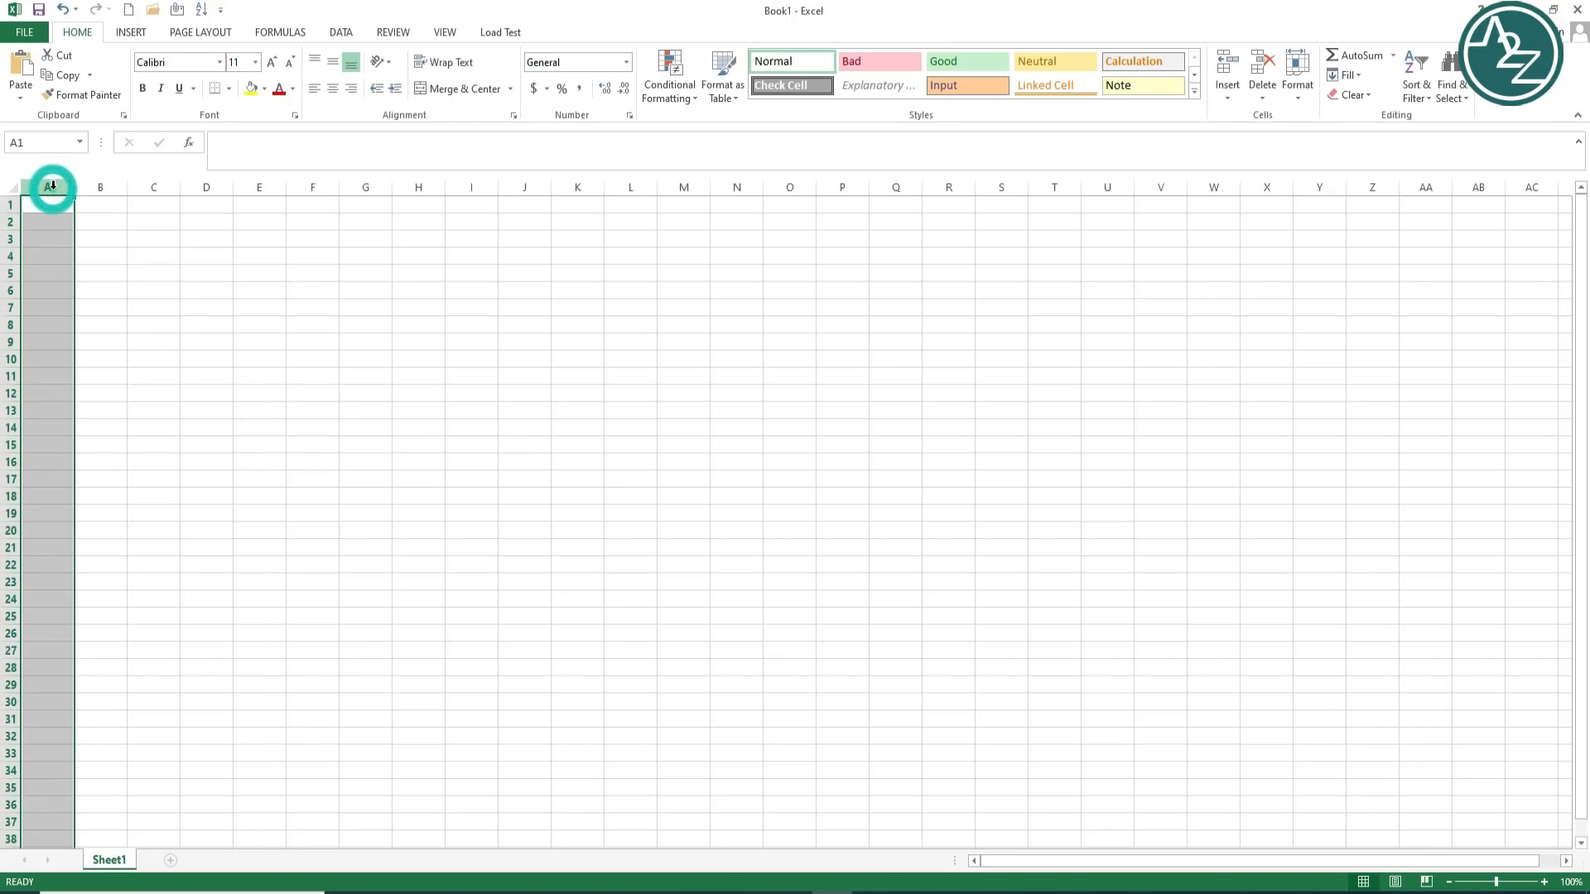
pyautogui.click(13, 240)
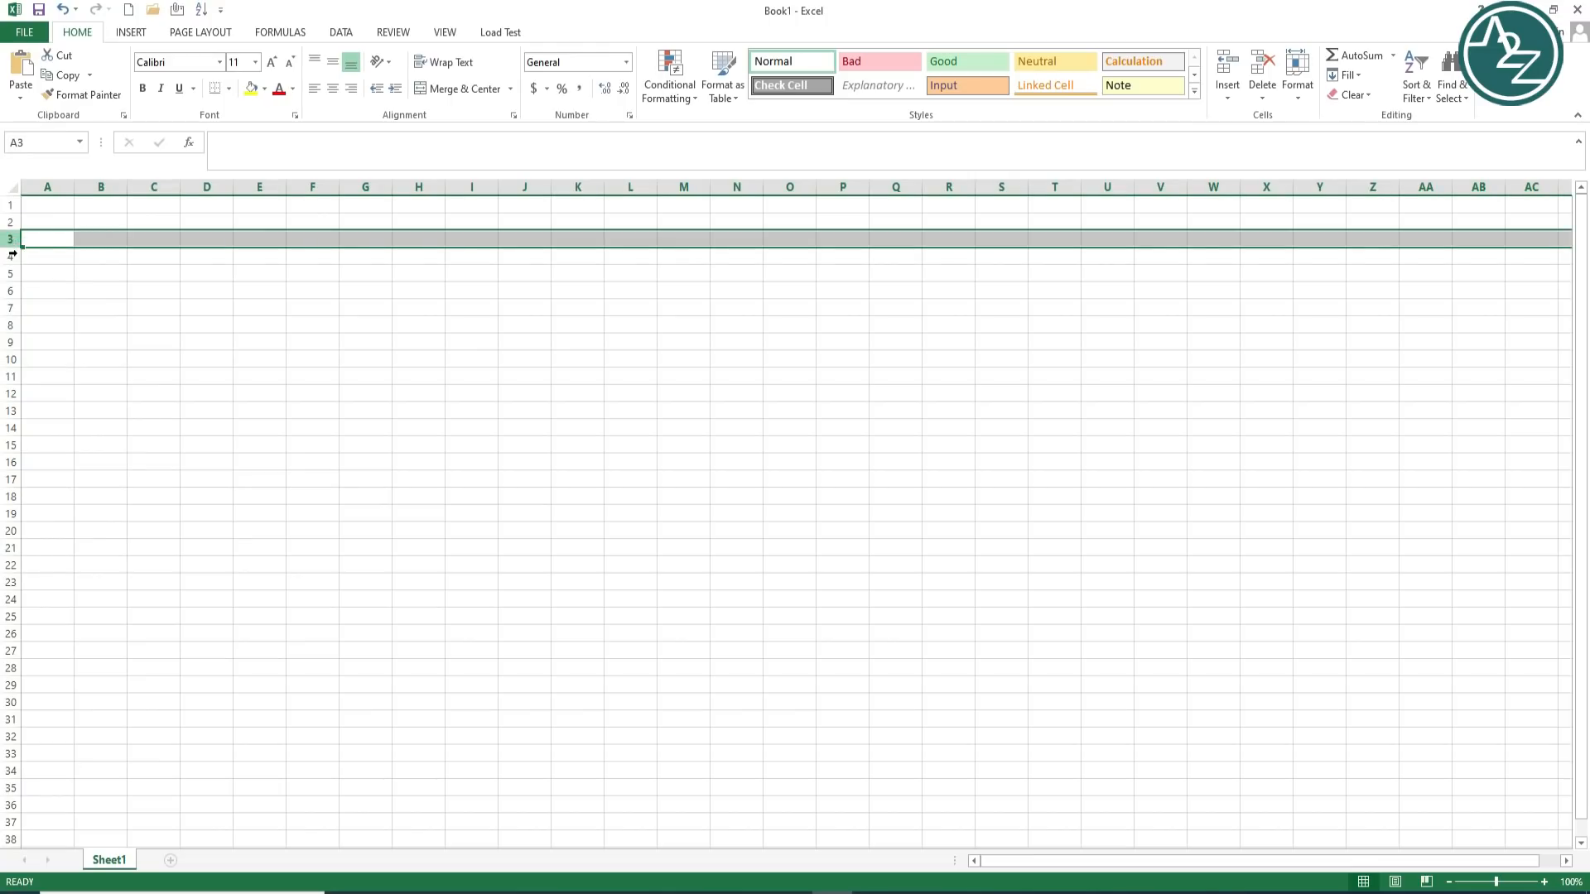
pyautogui.click(12, 256)
pyautogui.click(12, 273)
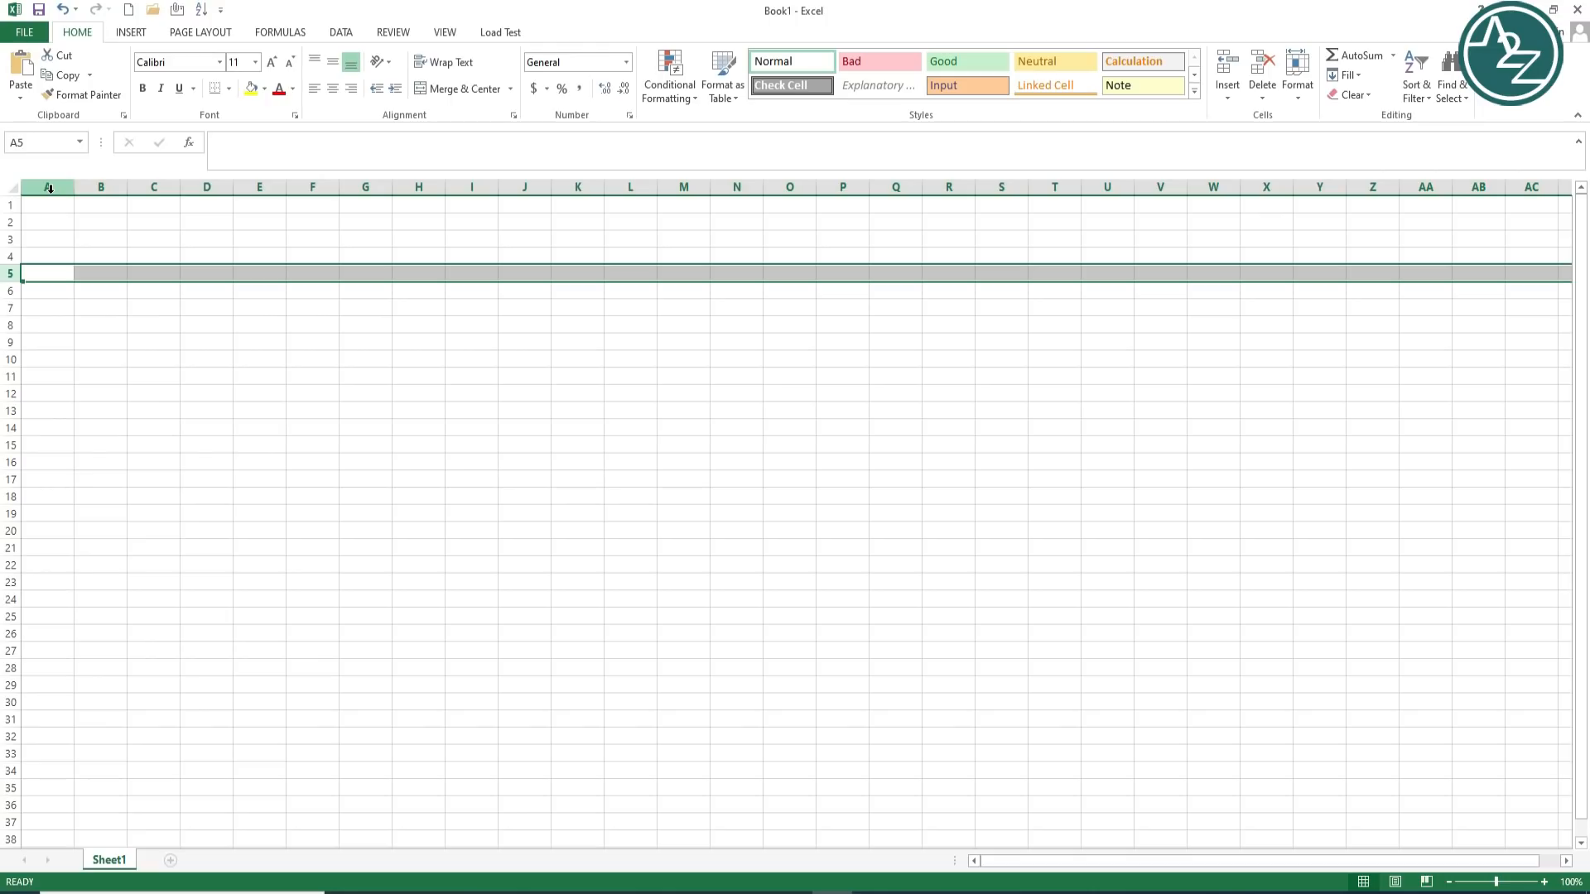
pyautogui.click(49, 188)
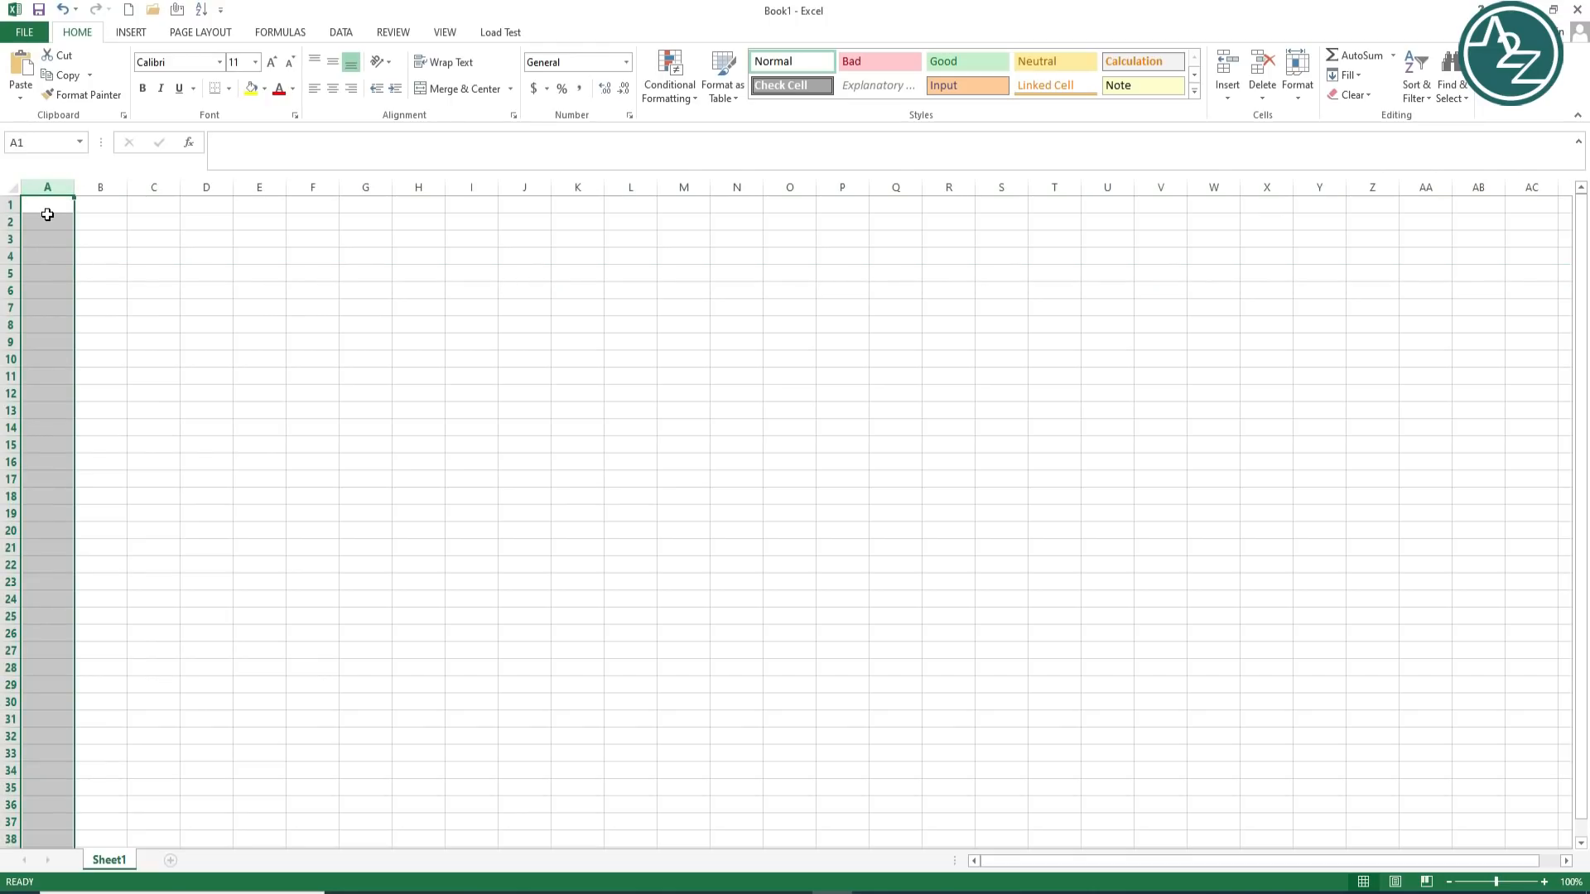
pyautogui.click(47, 214)
pyautogui.moveTo(50, 220); pyautogui.dragTo(1449, 398)
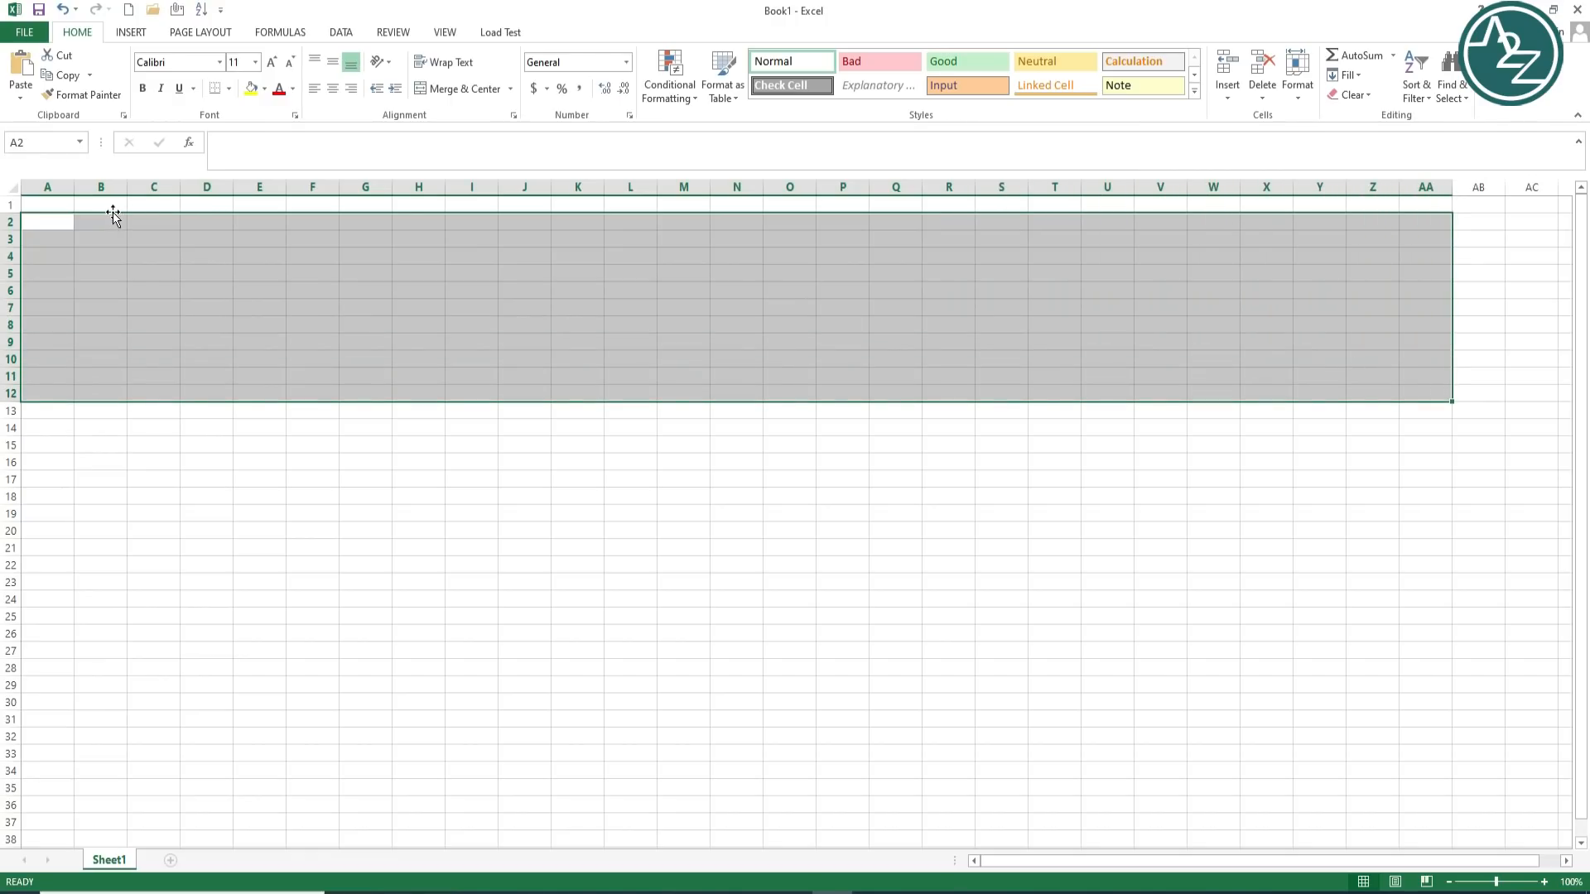
pyautogui.click(52, 204)
pyautogui.click(48, 188)
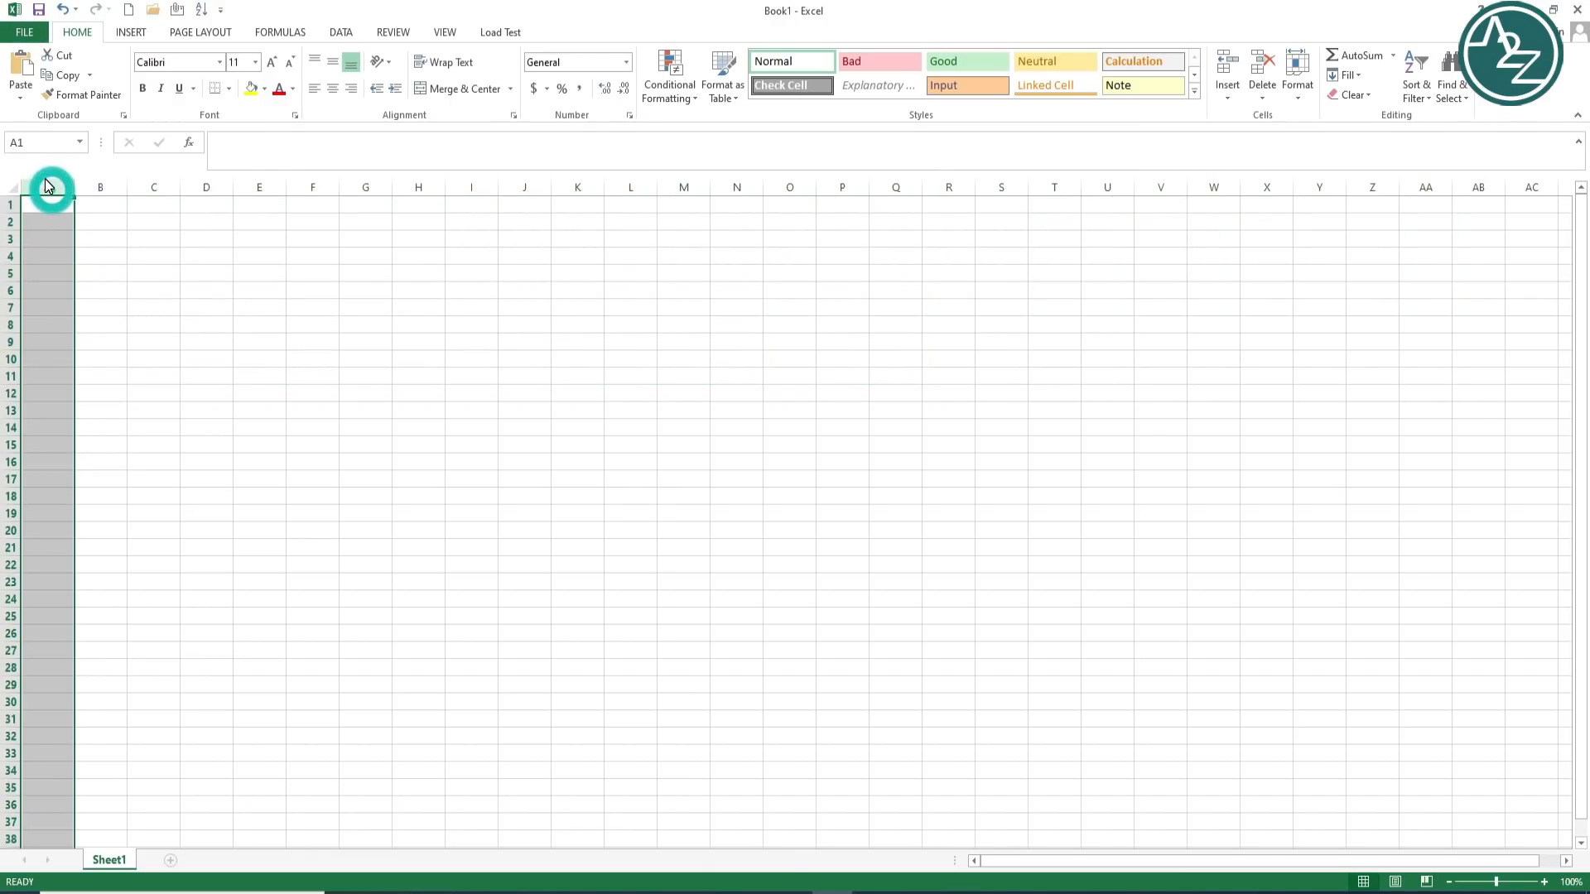
pyautogui.click(103, 188)
pyautogui.click(49, 187)
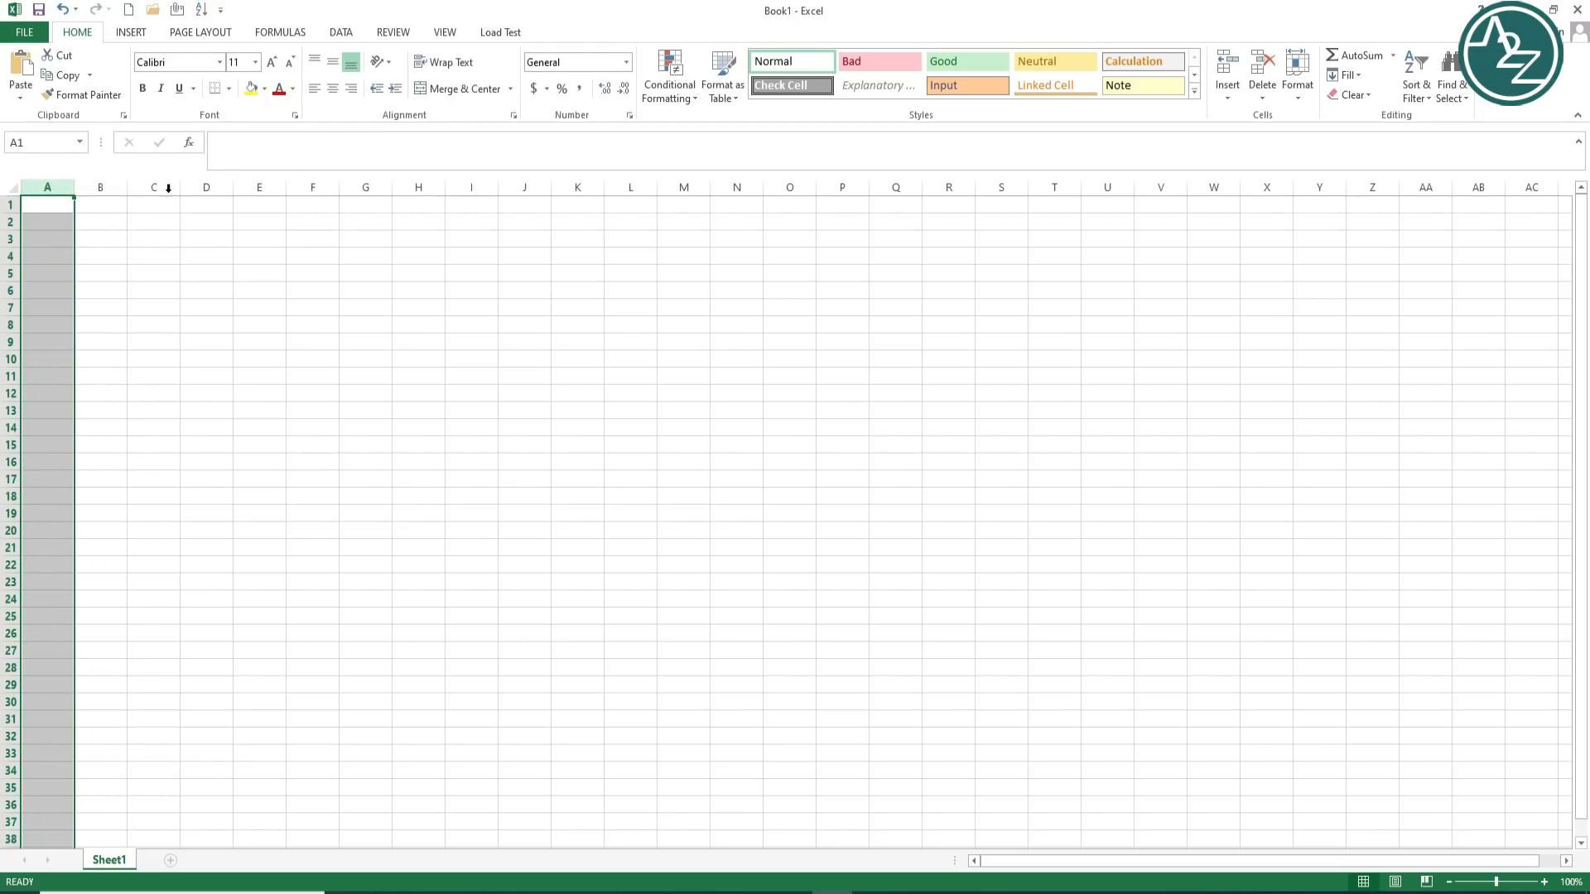
pyautogui.click(748, 232)
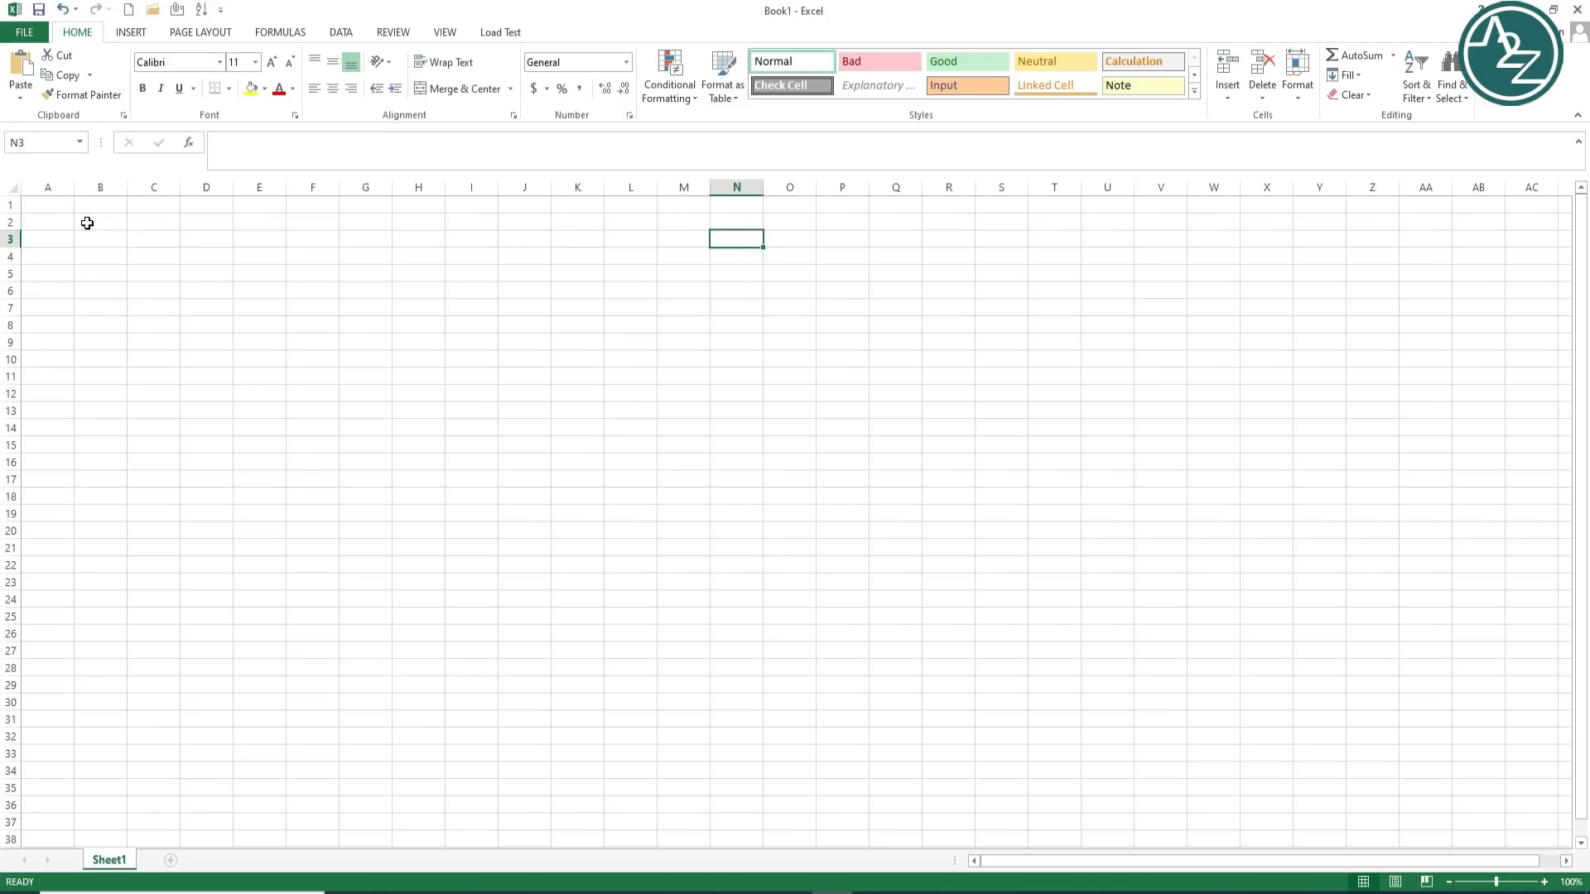
pyautogui.click(53, 186)
pyautogui.click(90, 186)
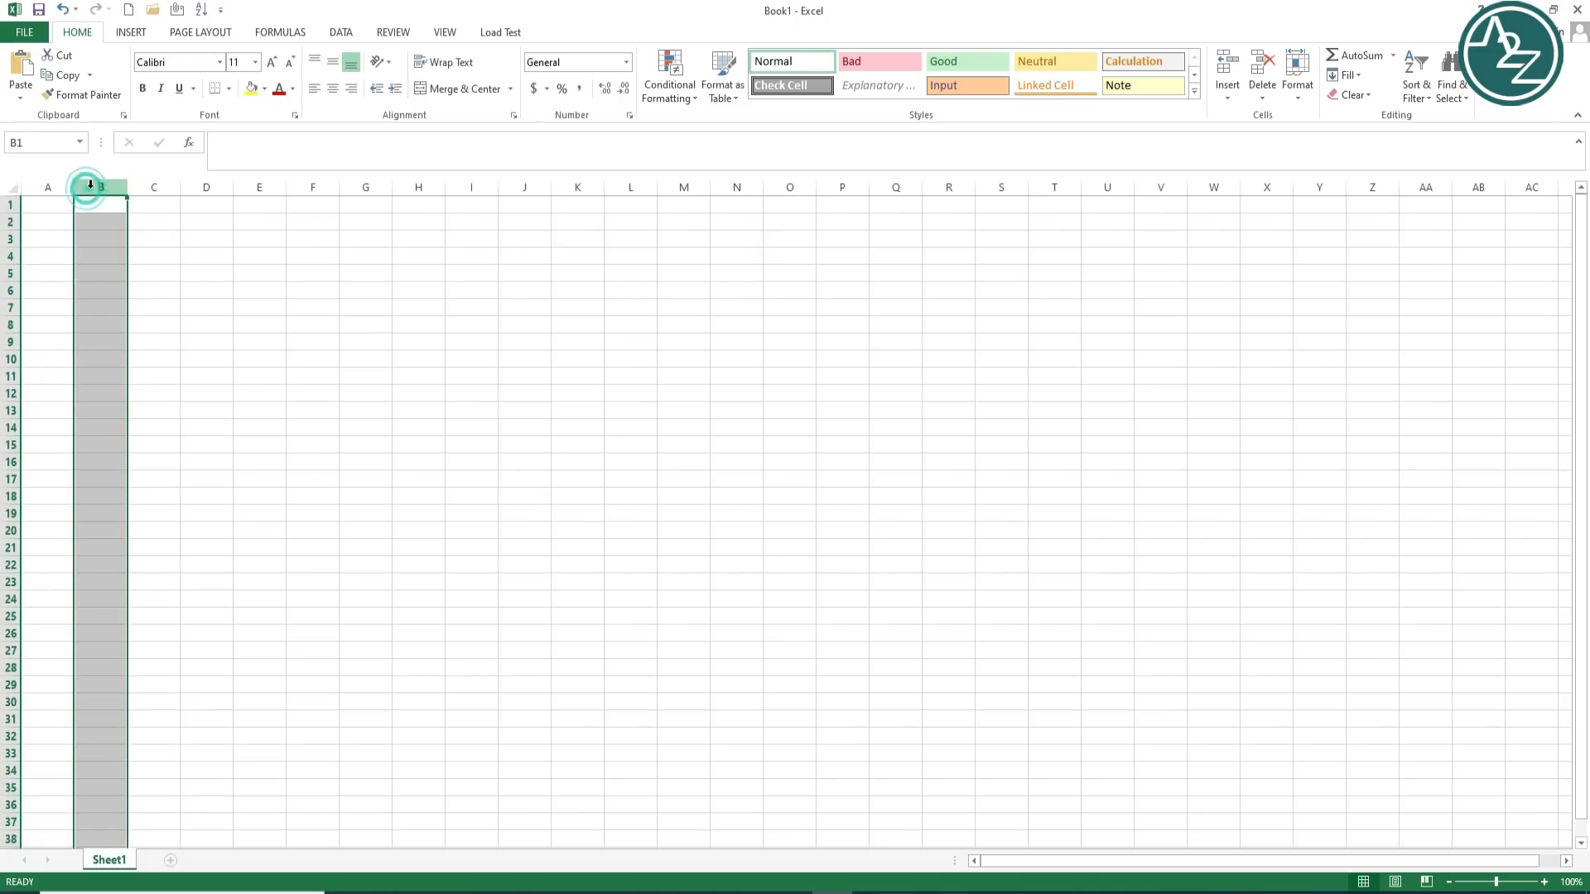
pyautogui.click(151, 185)
pyautogui.click(12, 239)
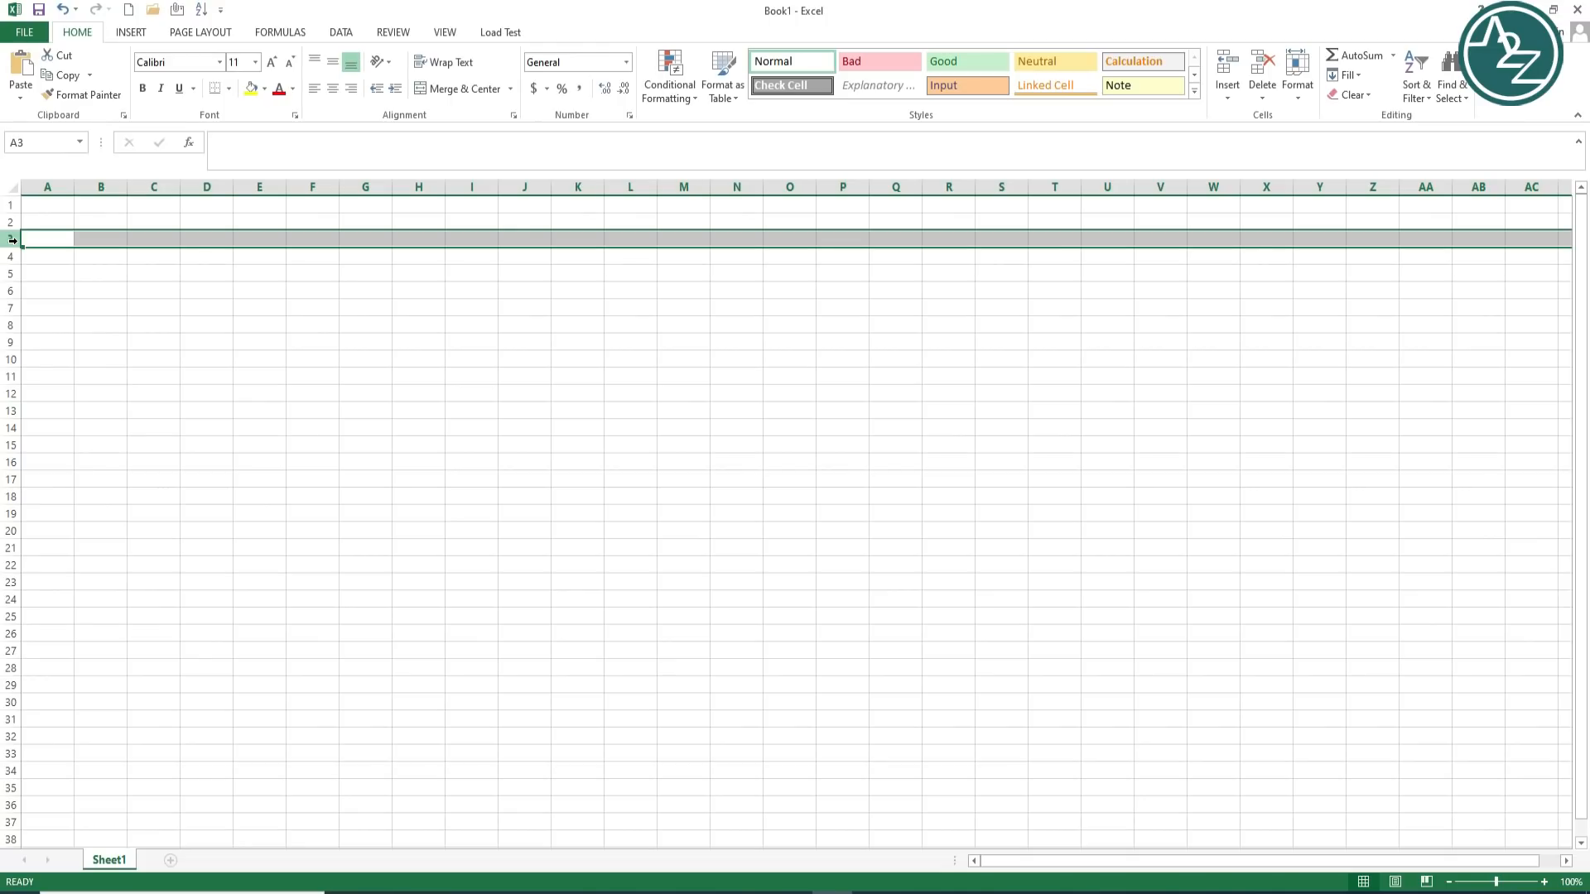
pyautogui.click(48, 187)
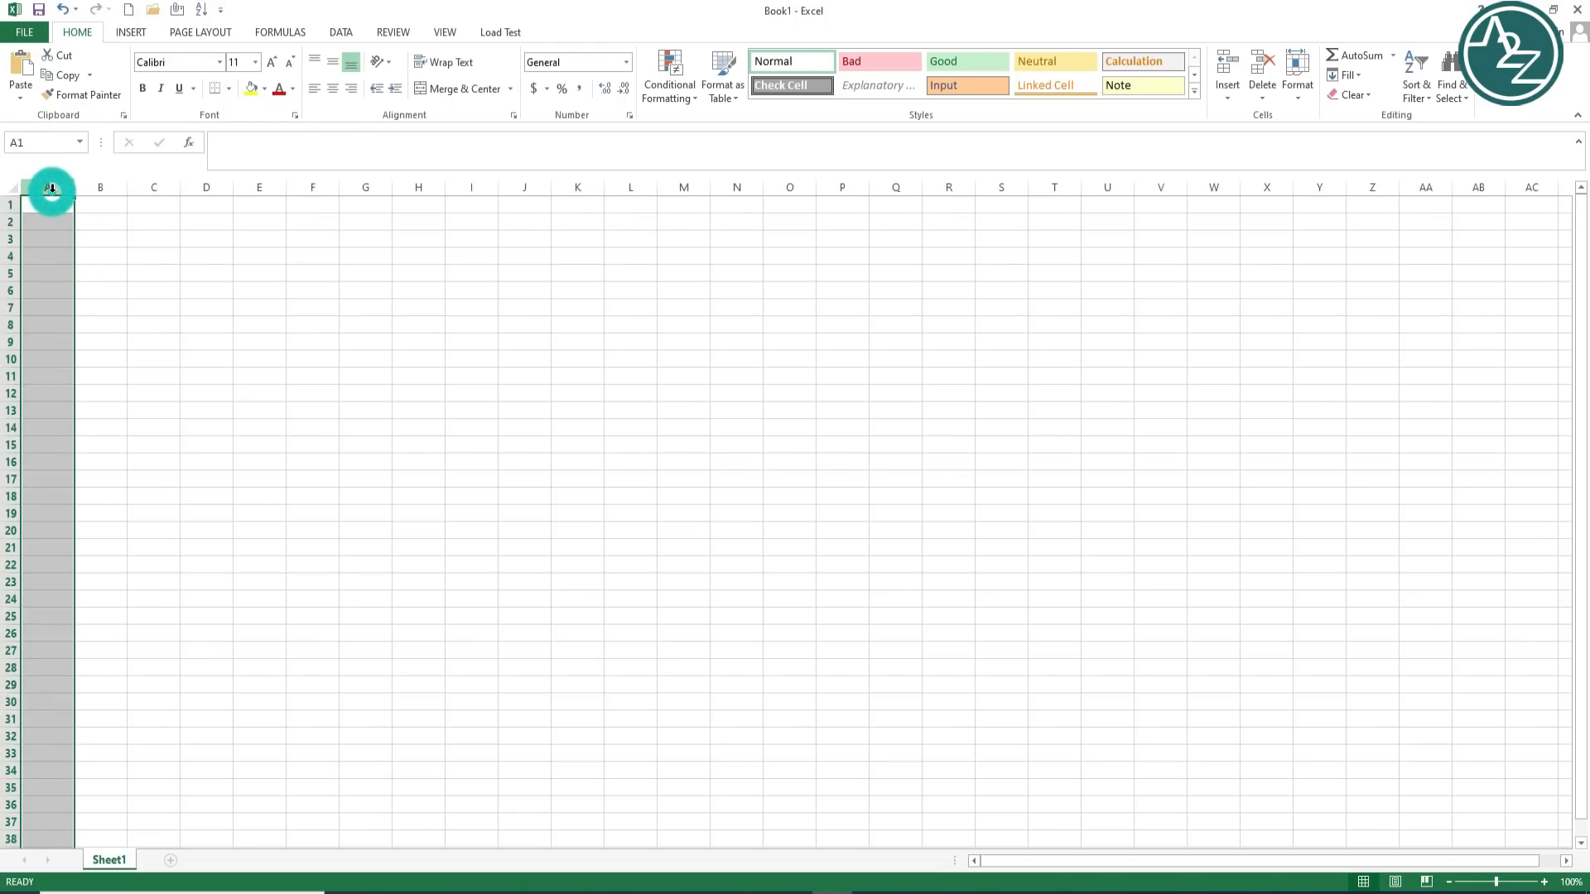
pyautogui.click(100, 186)
pyautogui.click(151, 186)
pyautogui.click(214, 186)
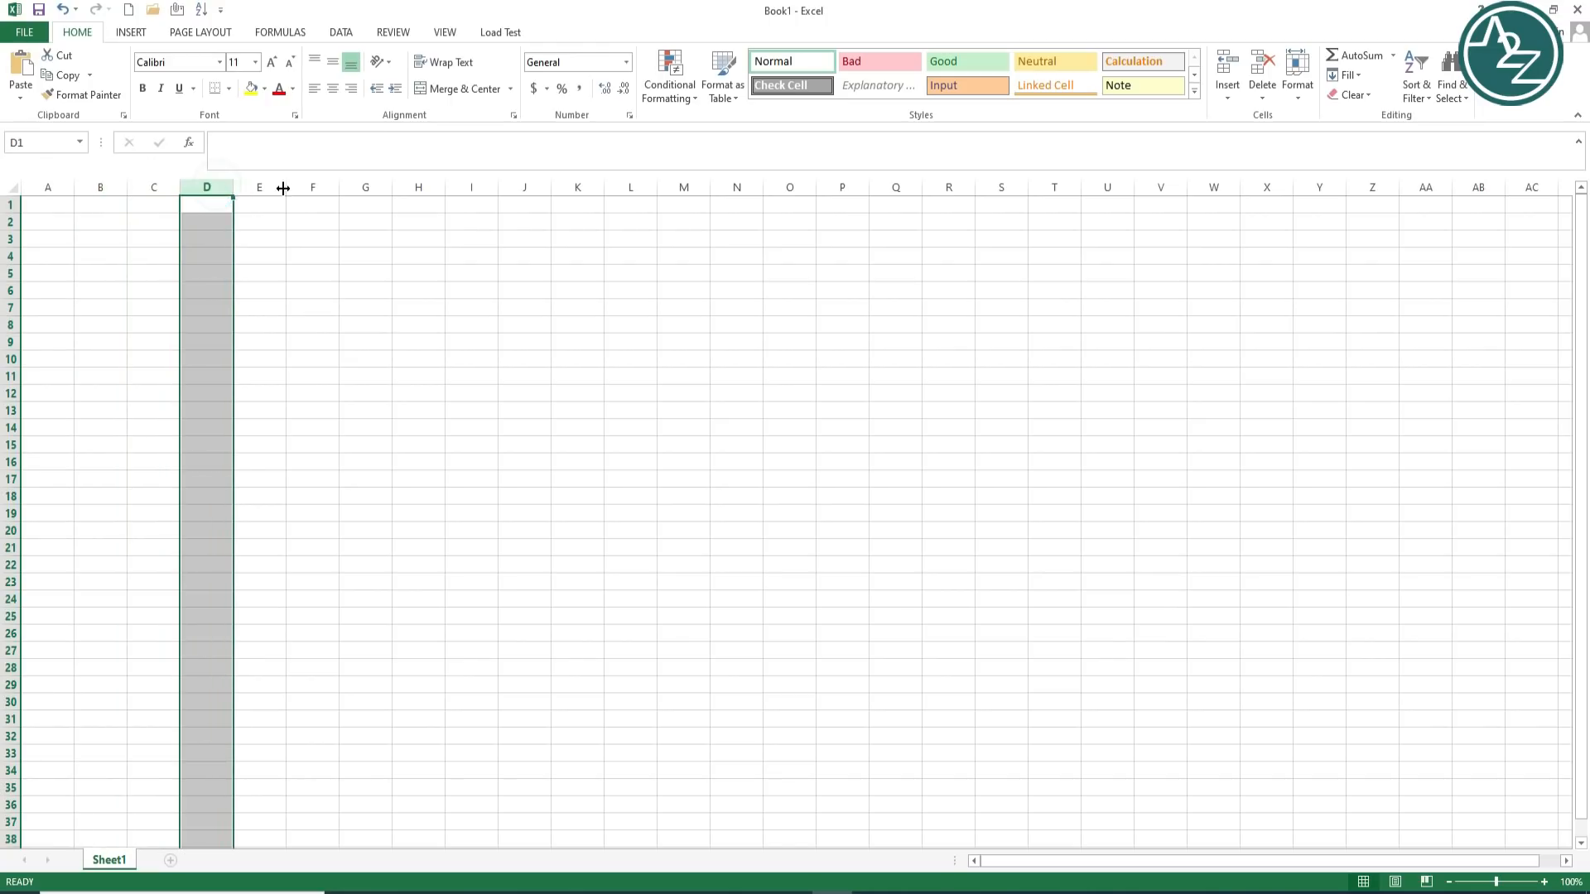
pyautogui.click(266, 186)
pyautogui.click(322, 183)
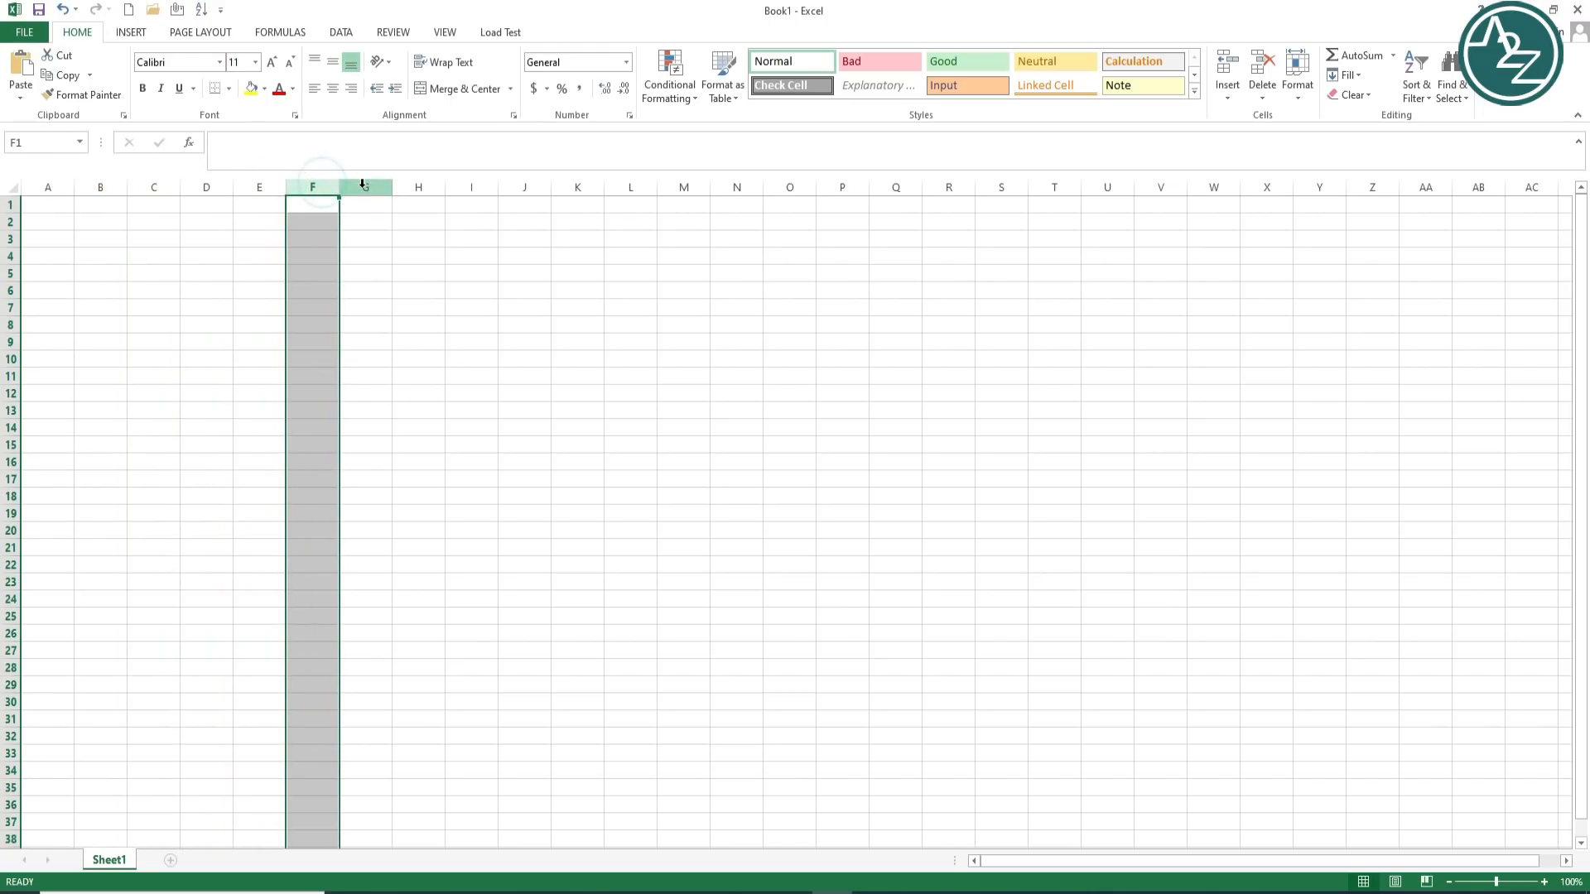
pyautogui.click(368, 185)
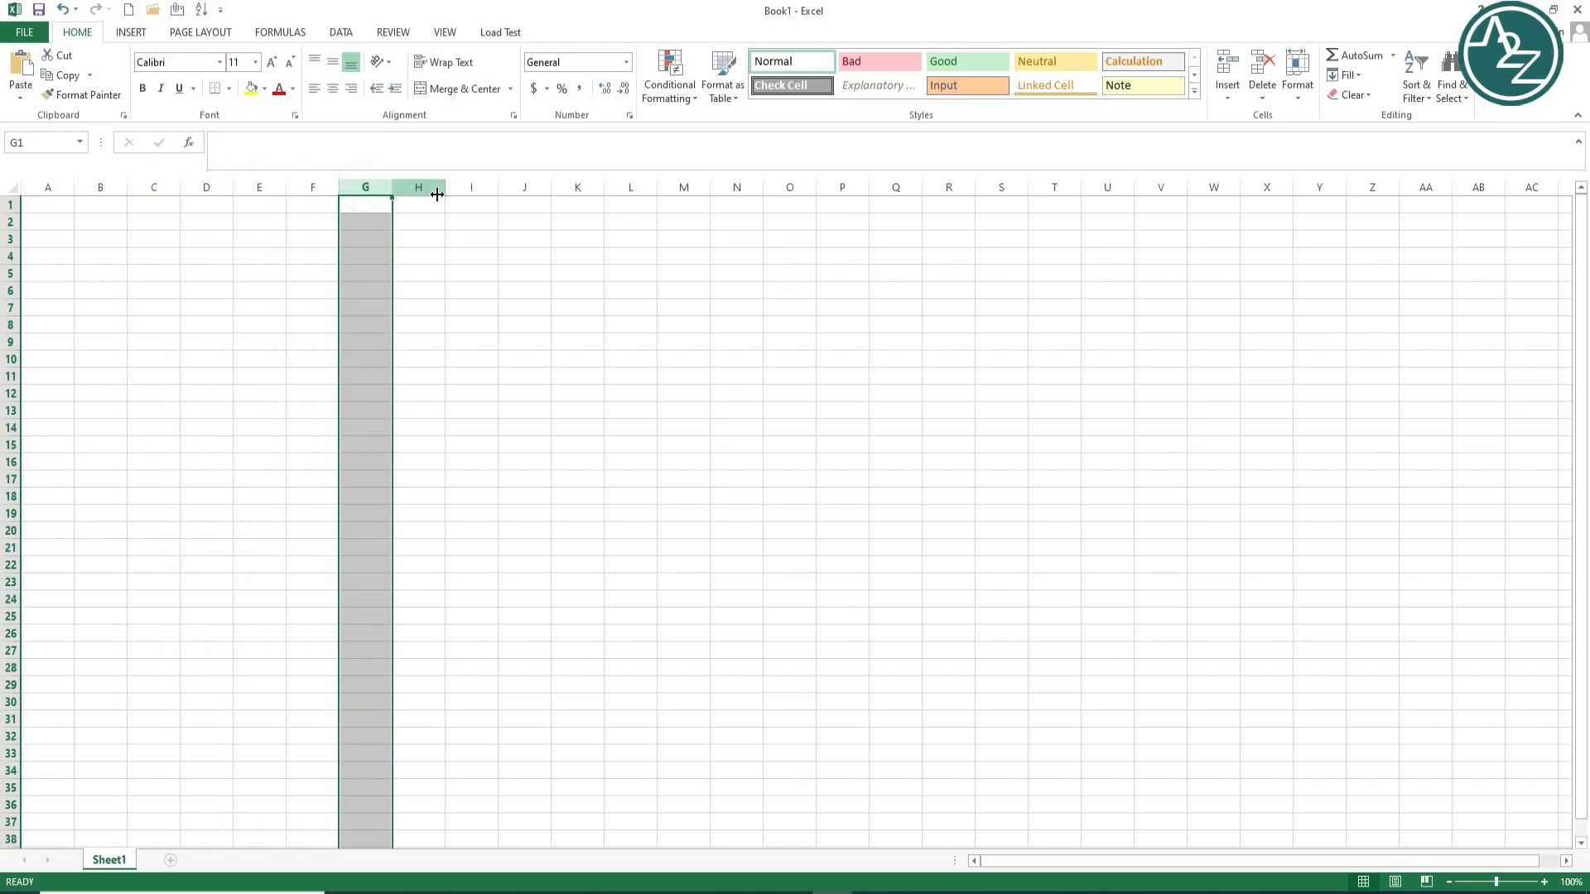
pyautogui.click(13, 240)
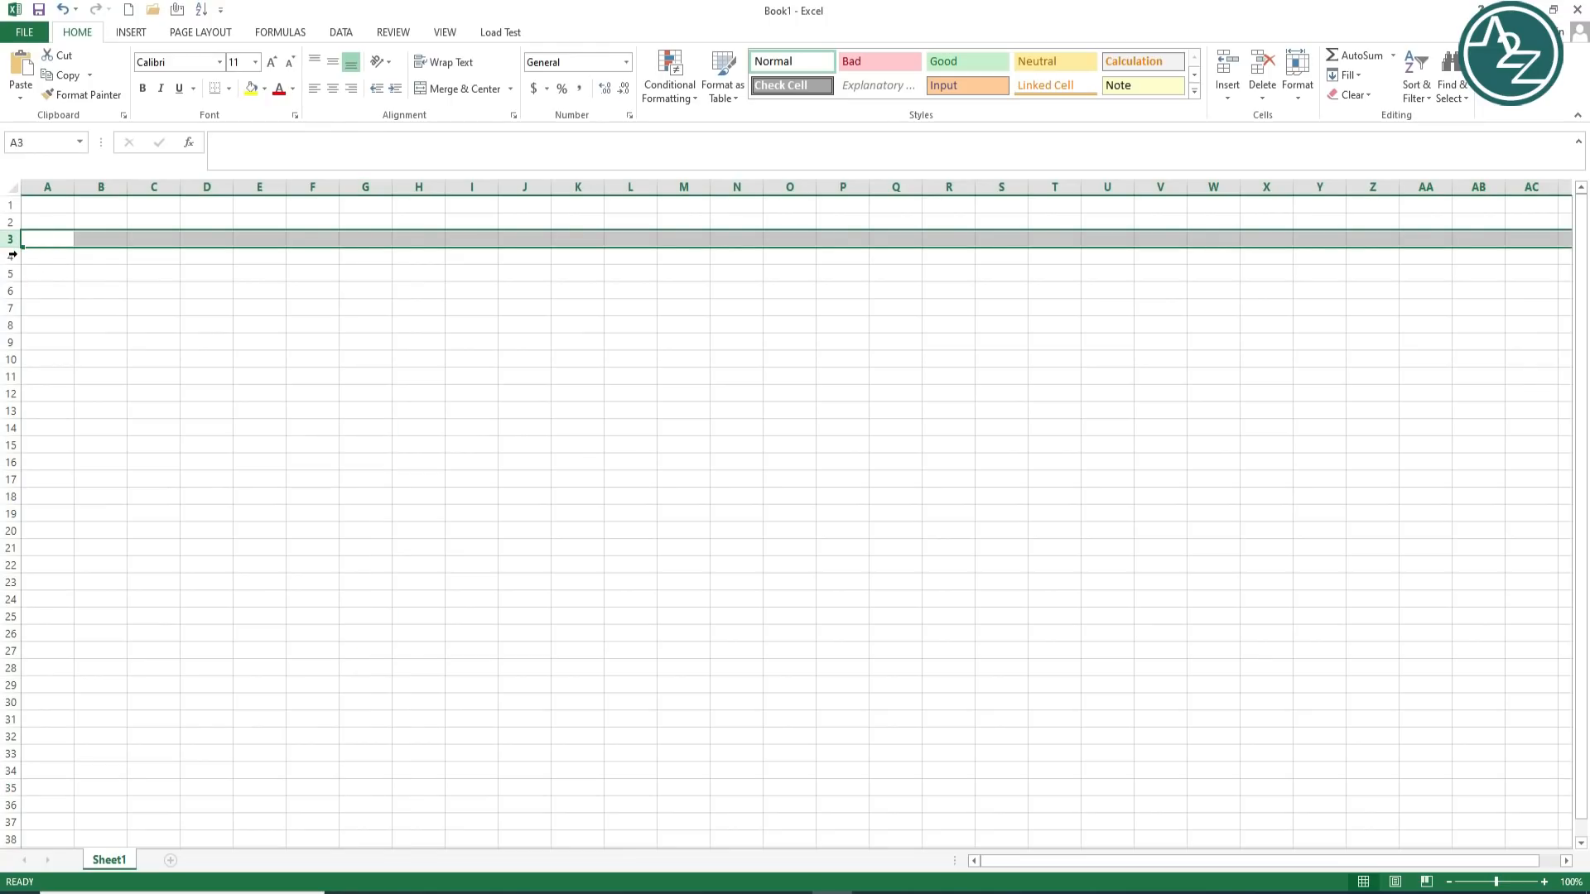
pyautogui.click(13, 256)
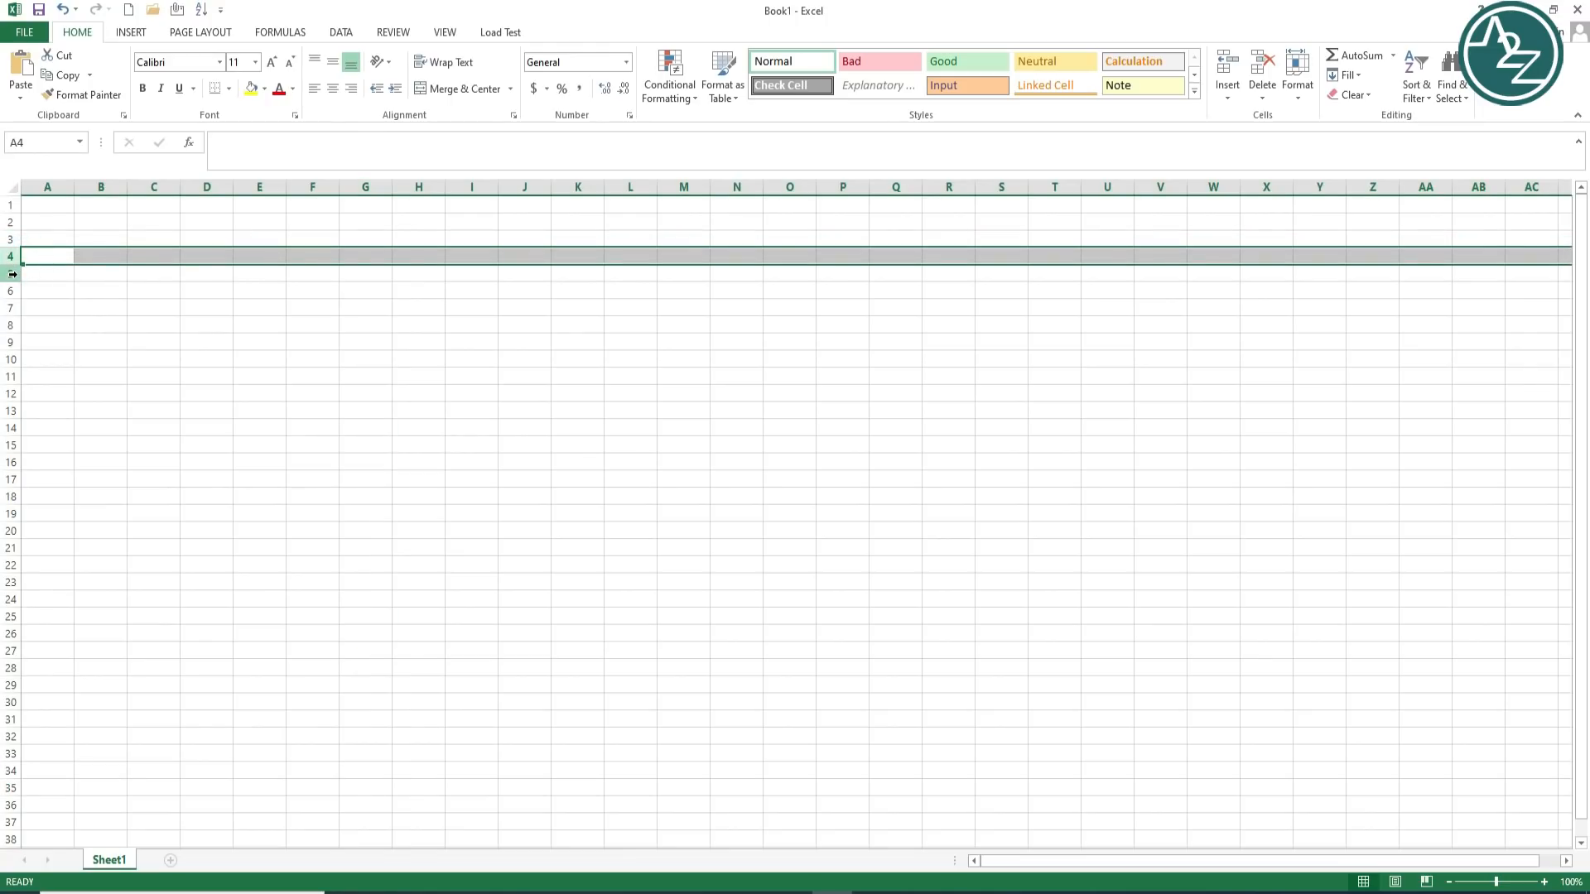
pyautogui.click(13, 273)
pyautogui.click(12, 291)
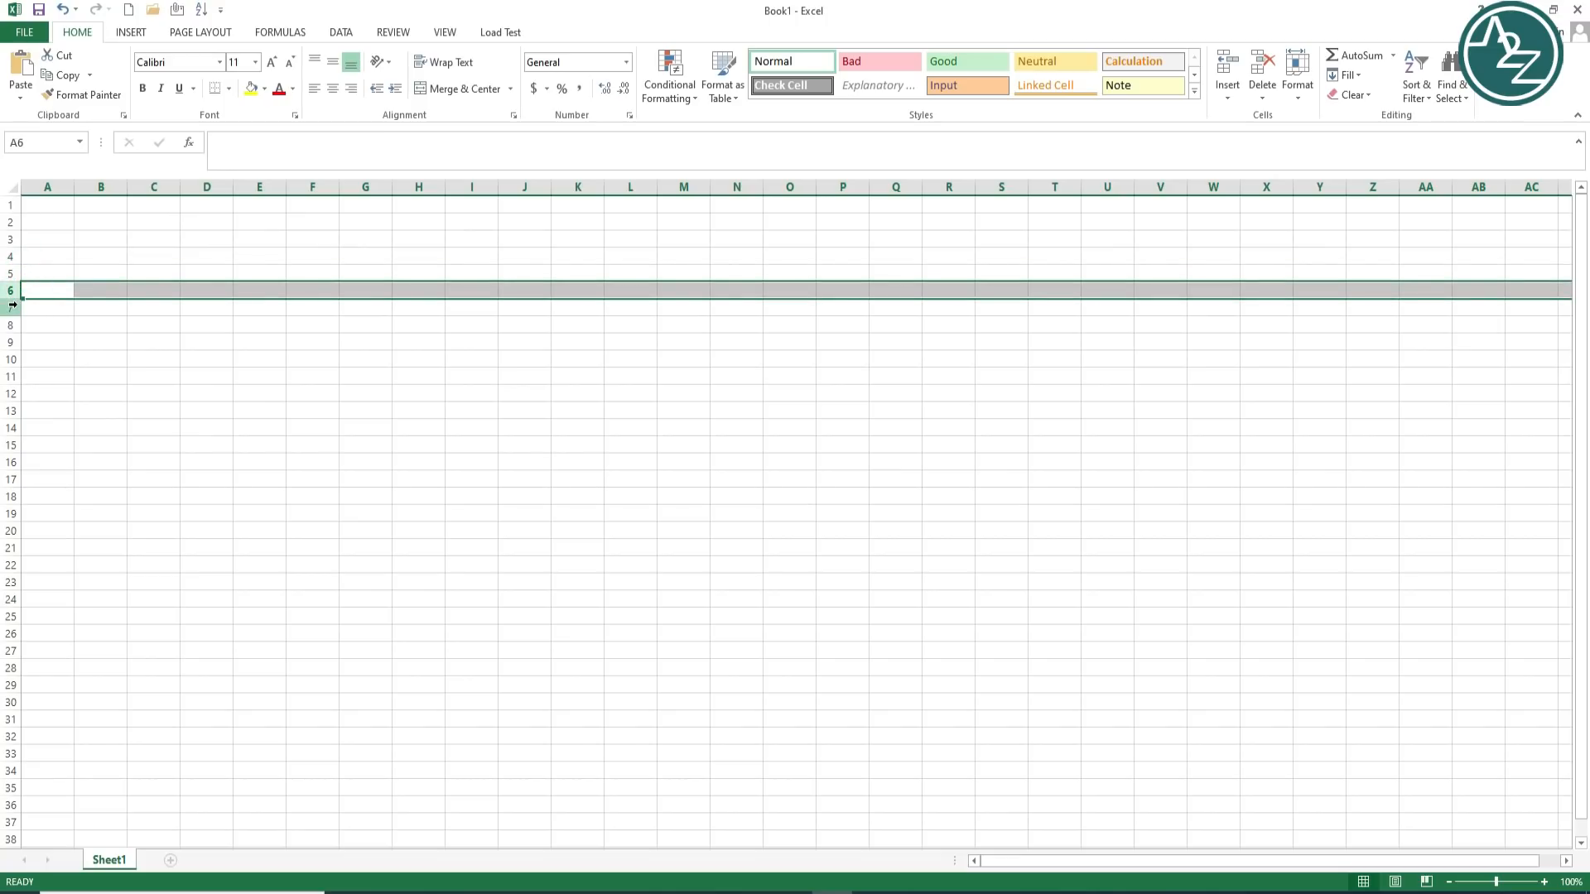
pyautogui.click(13, 308)
pyautogui.click(12, 324)
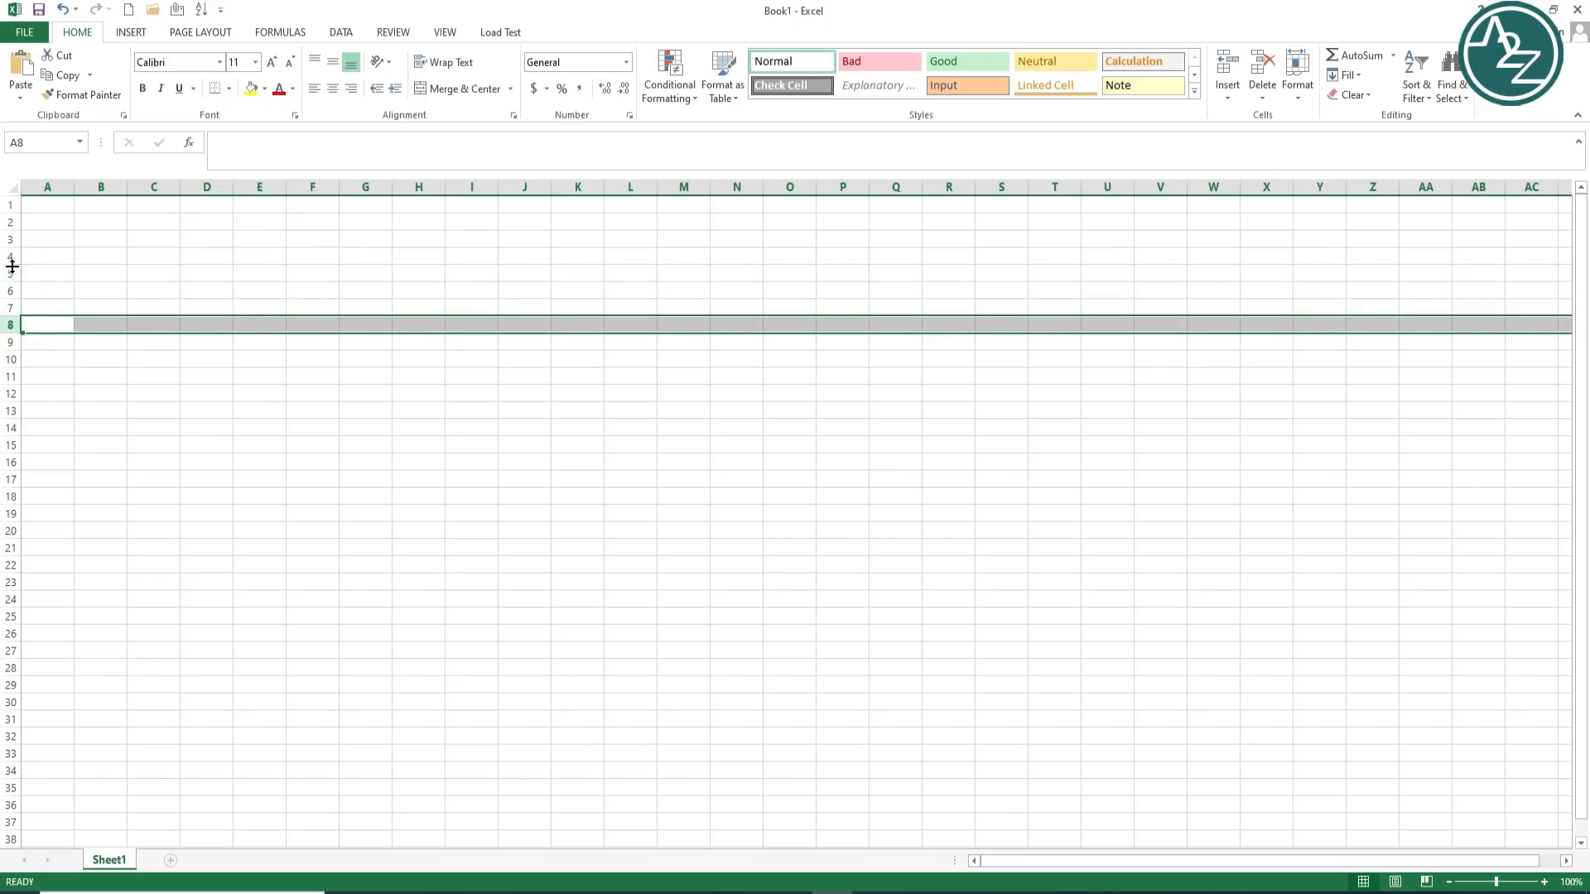
pyautogui.moveTo(12, 255); pyautogui.dragTo(18, 634)
pyautogui.click(270, 188)
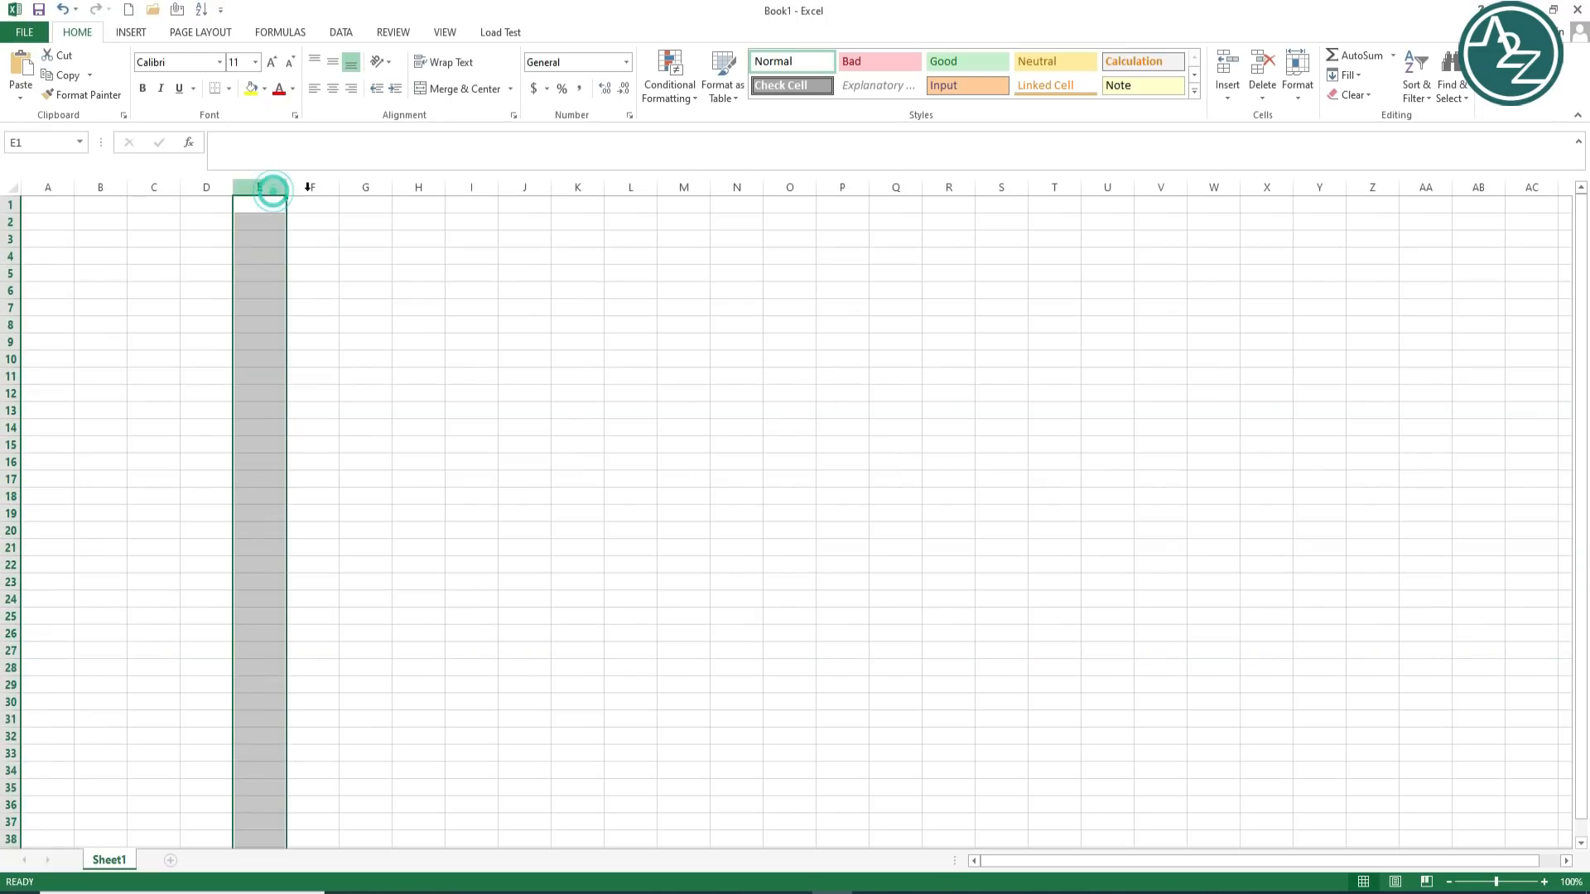
pyautogui.click(318, 188)
pyautogui.click(365, 188)
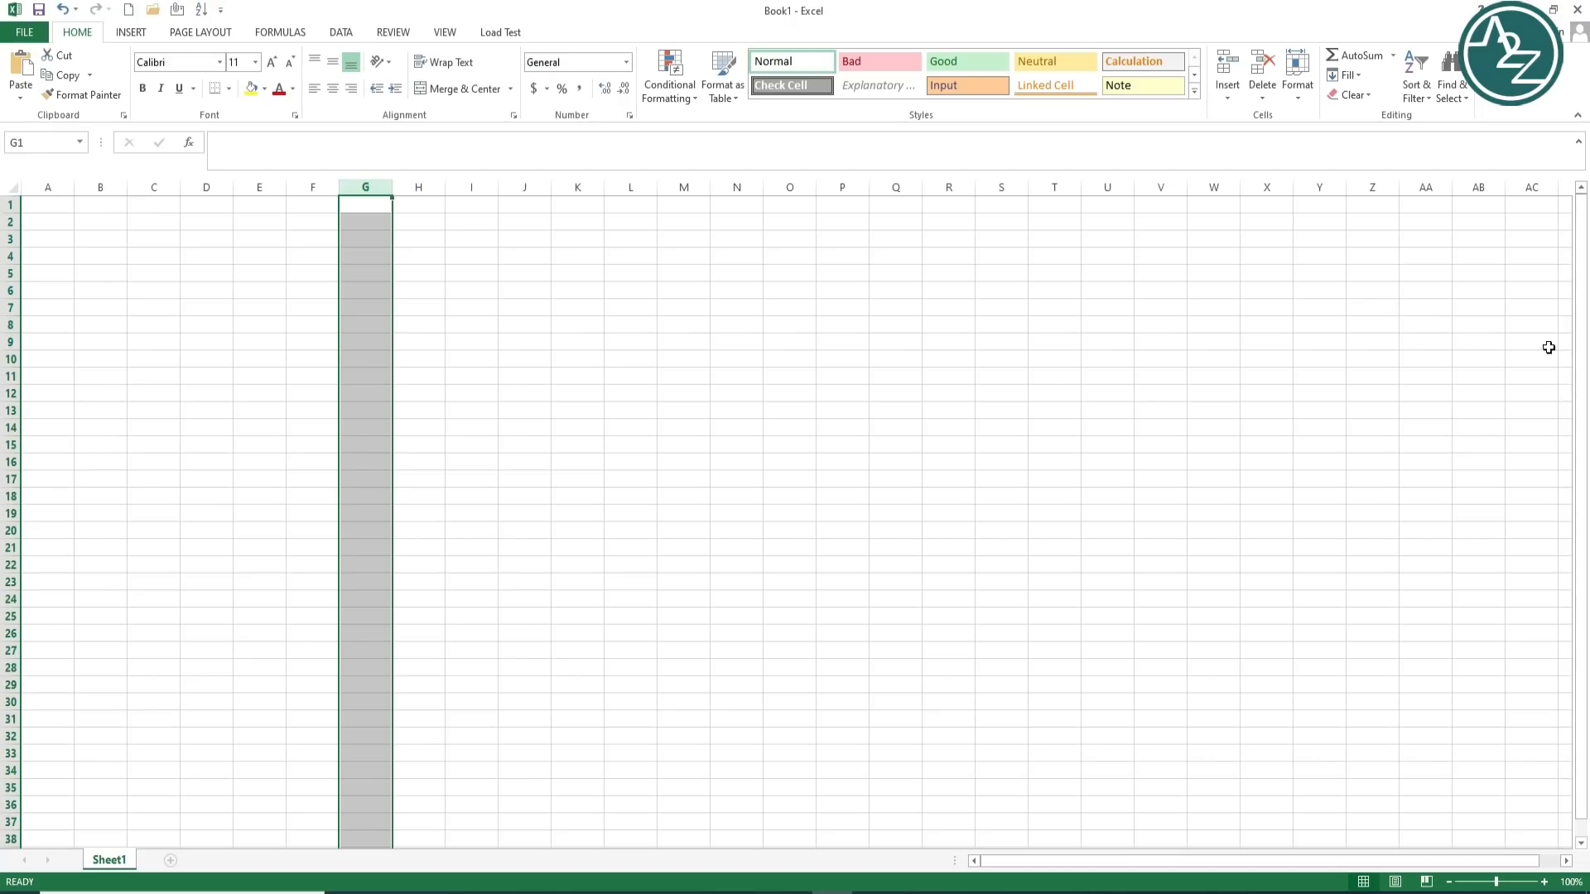
pyautogui.click(584, 325)
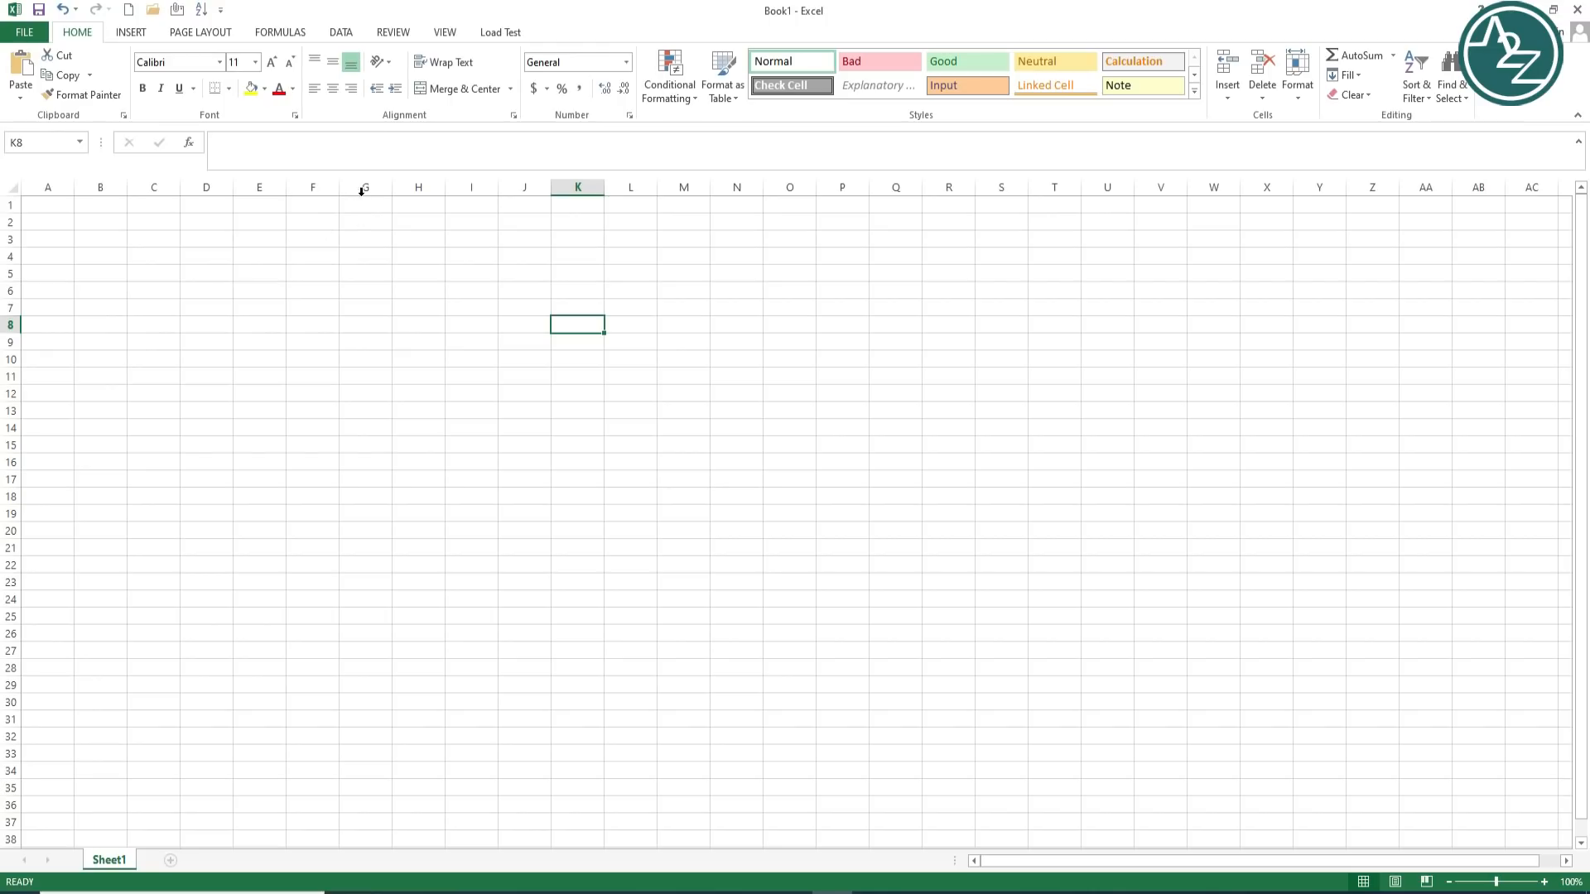
pyautogui.click(10, 324)
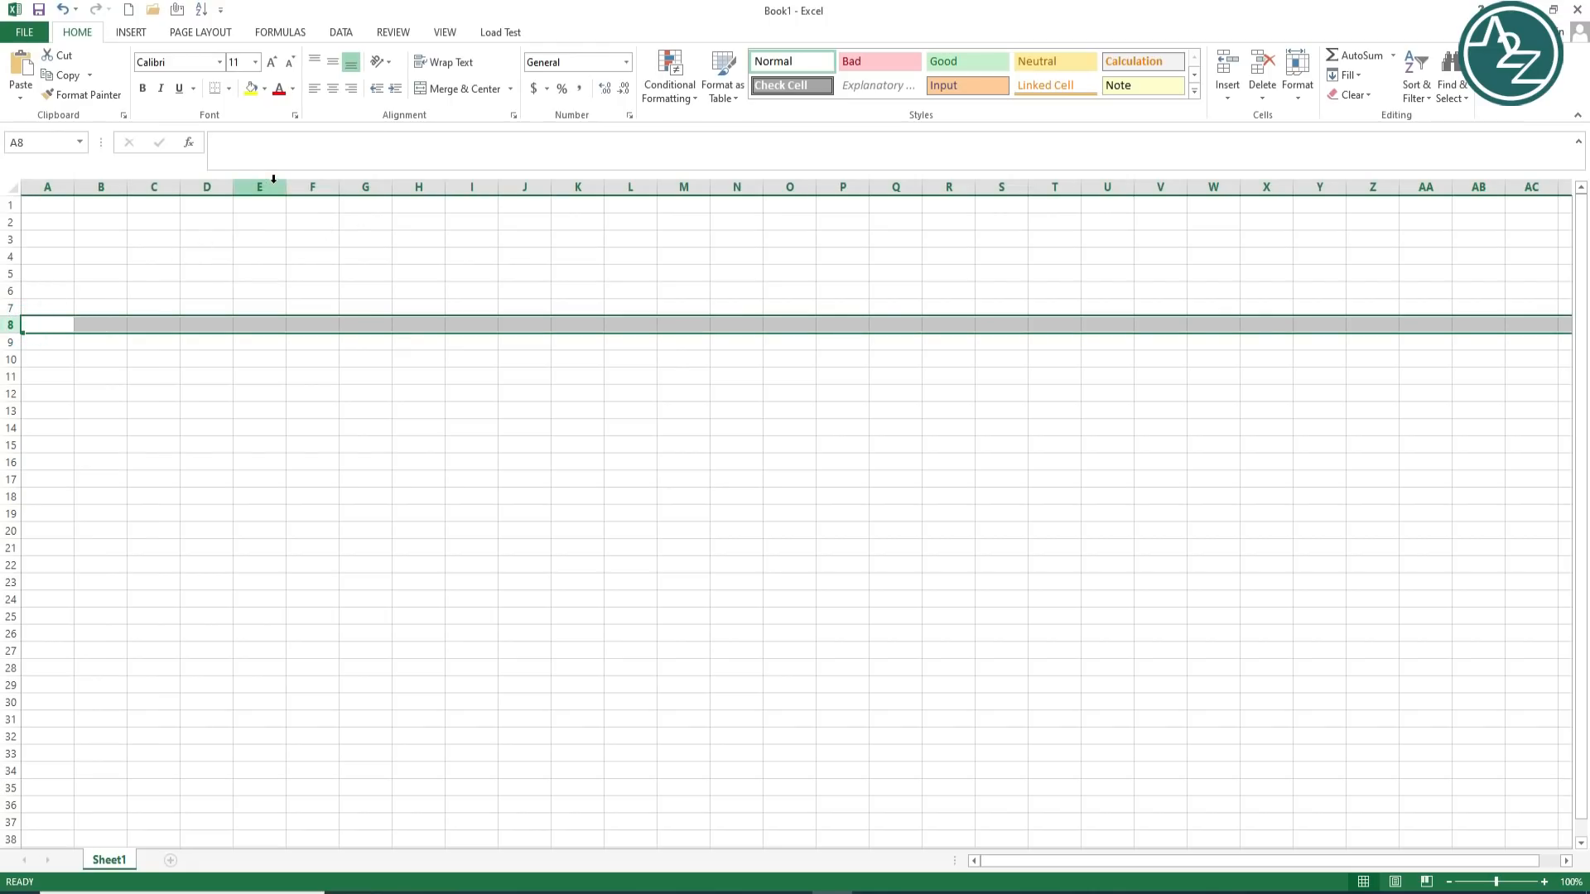
pyautogui.click(256, 323)
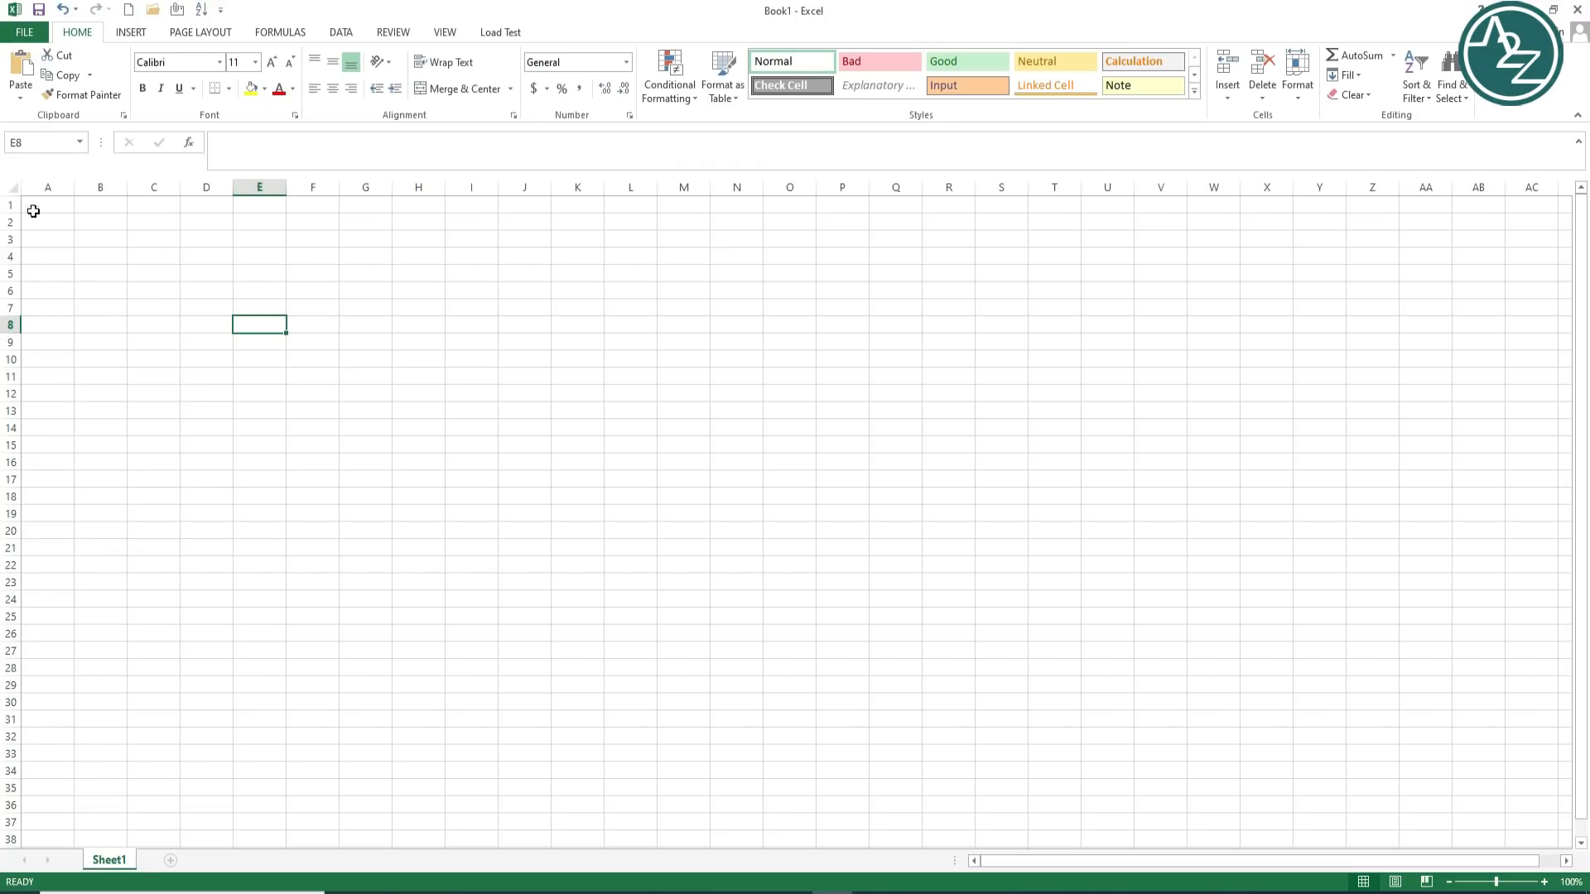
pyautogui.click(39, 144)
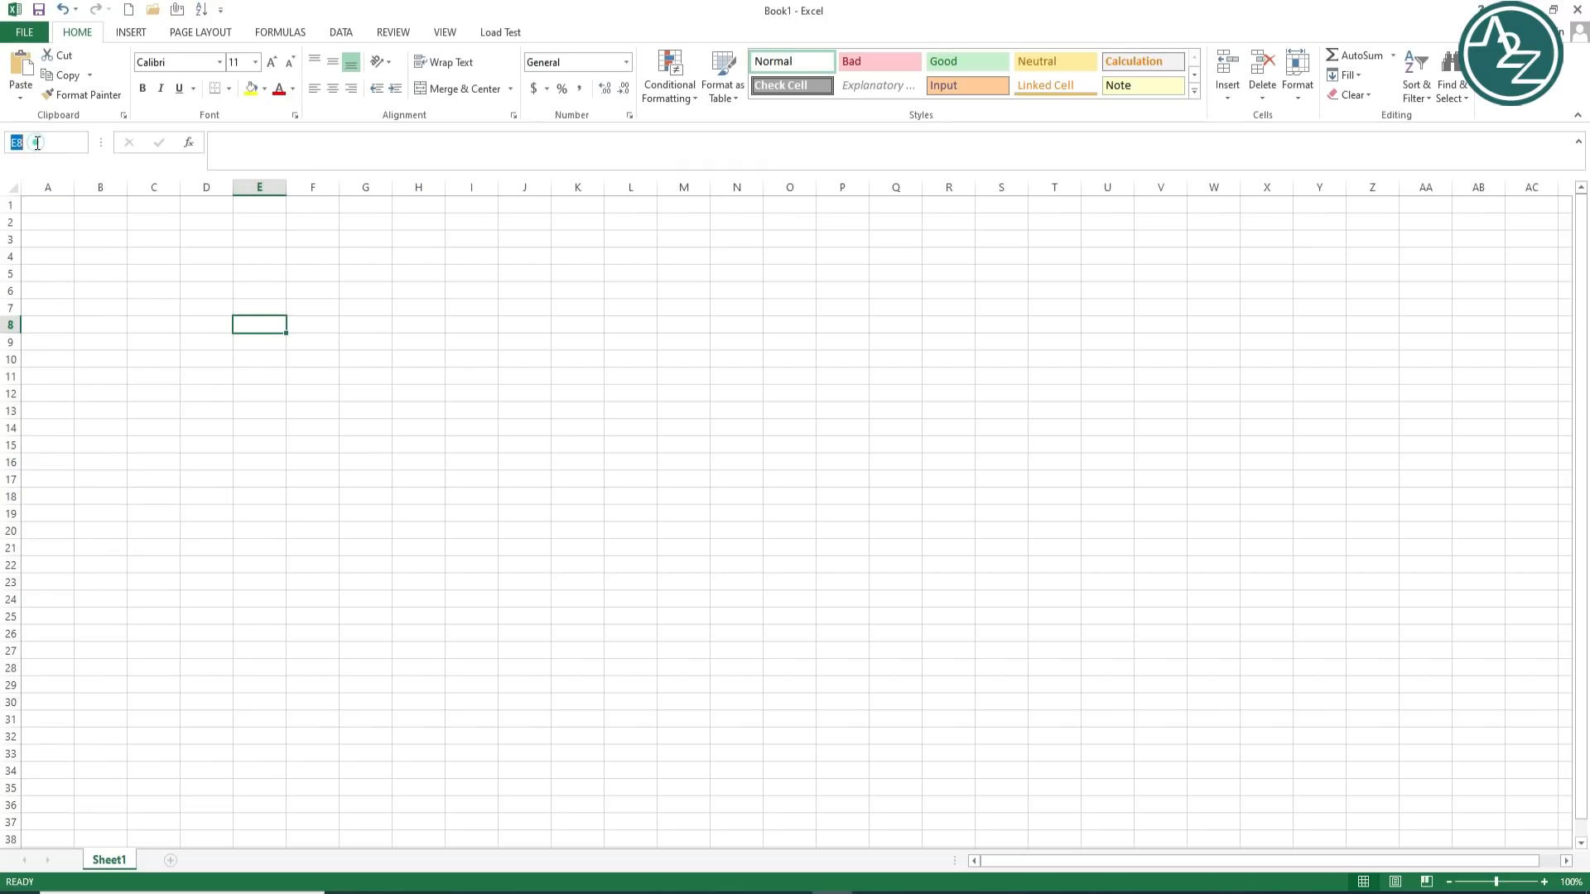
pyautogui.click(267, 323)
pyautogui.click(54, 143)
pyautogui.click(625, 342)
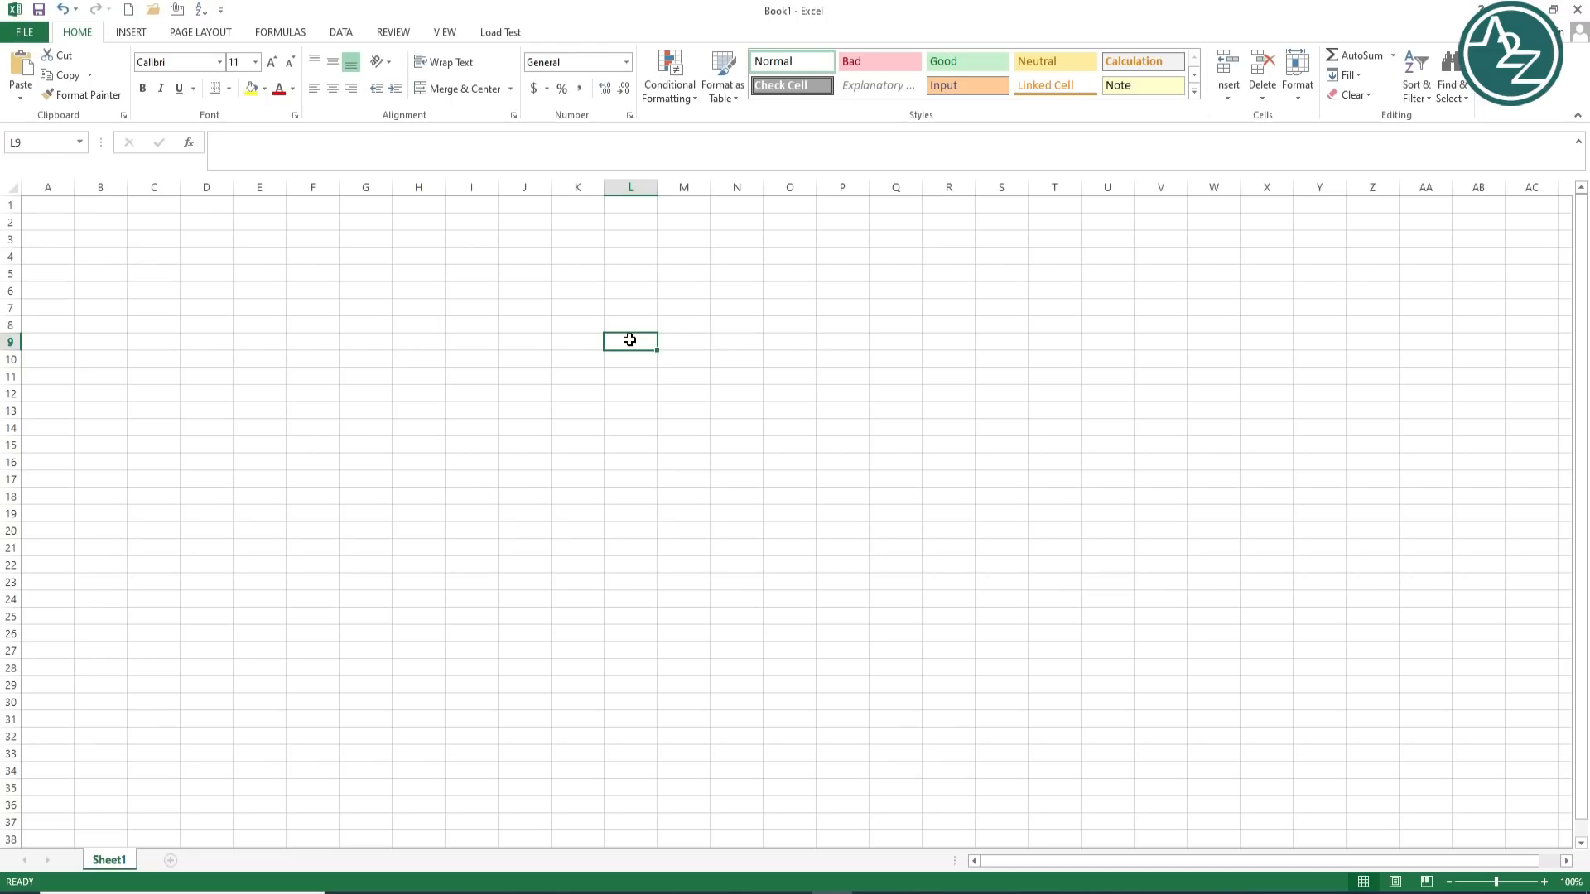
pyautogui.click(500, 344)
pyautogui.click(448, 343)
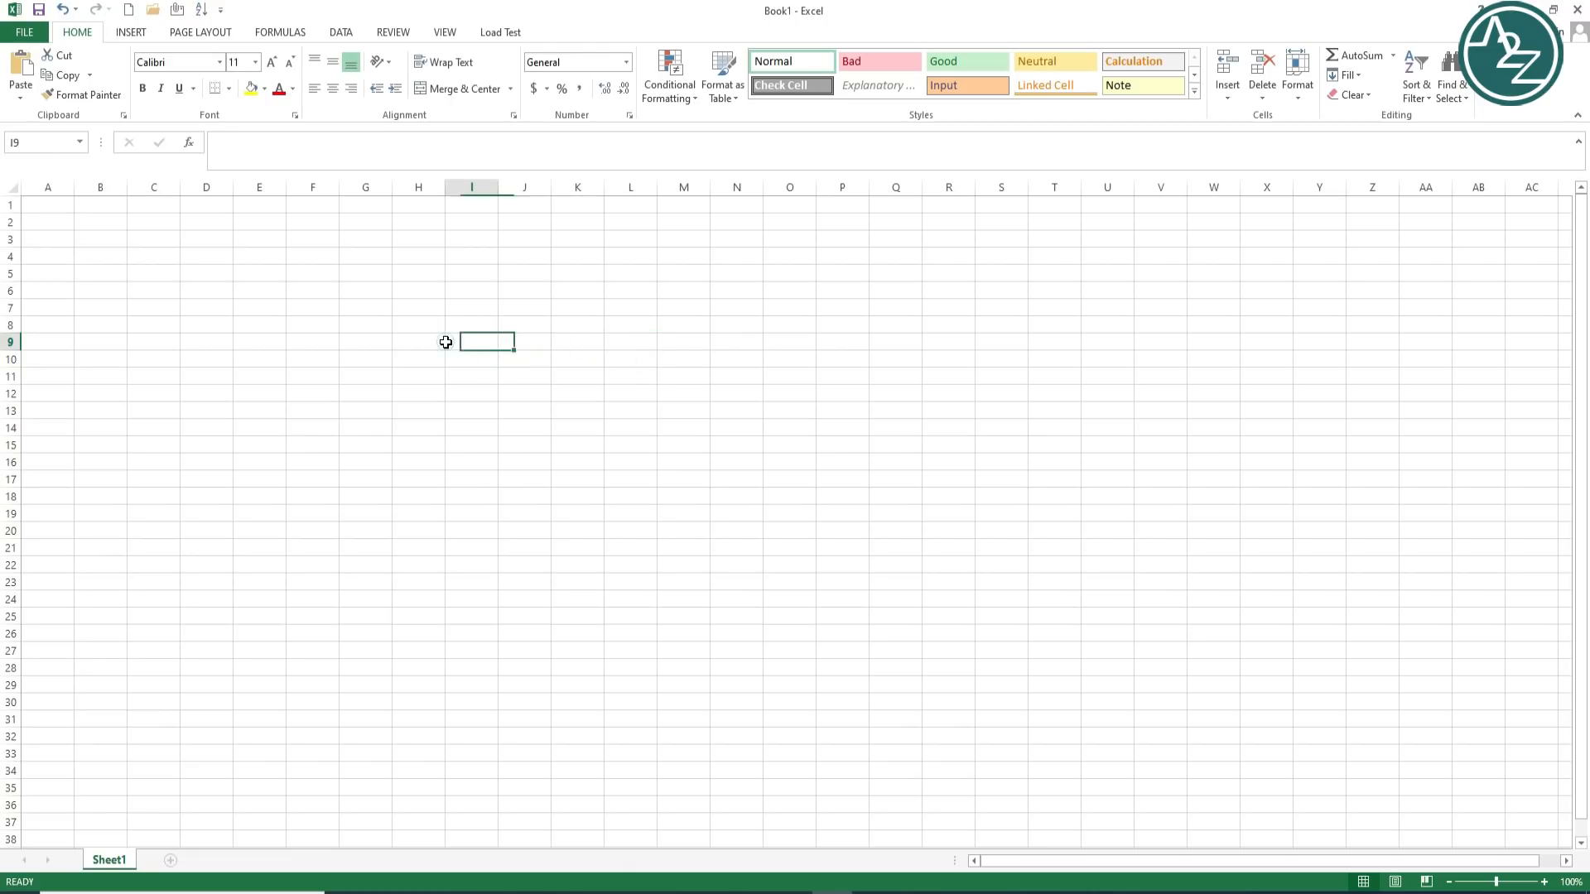
pyautogui.click(324, 340)
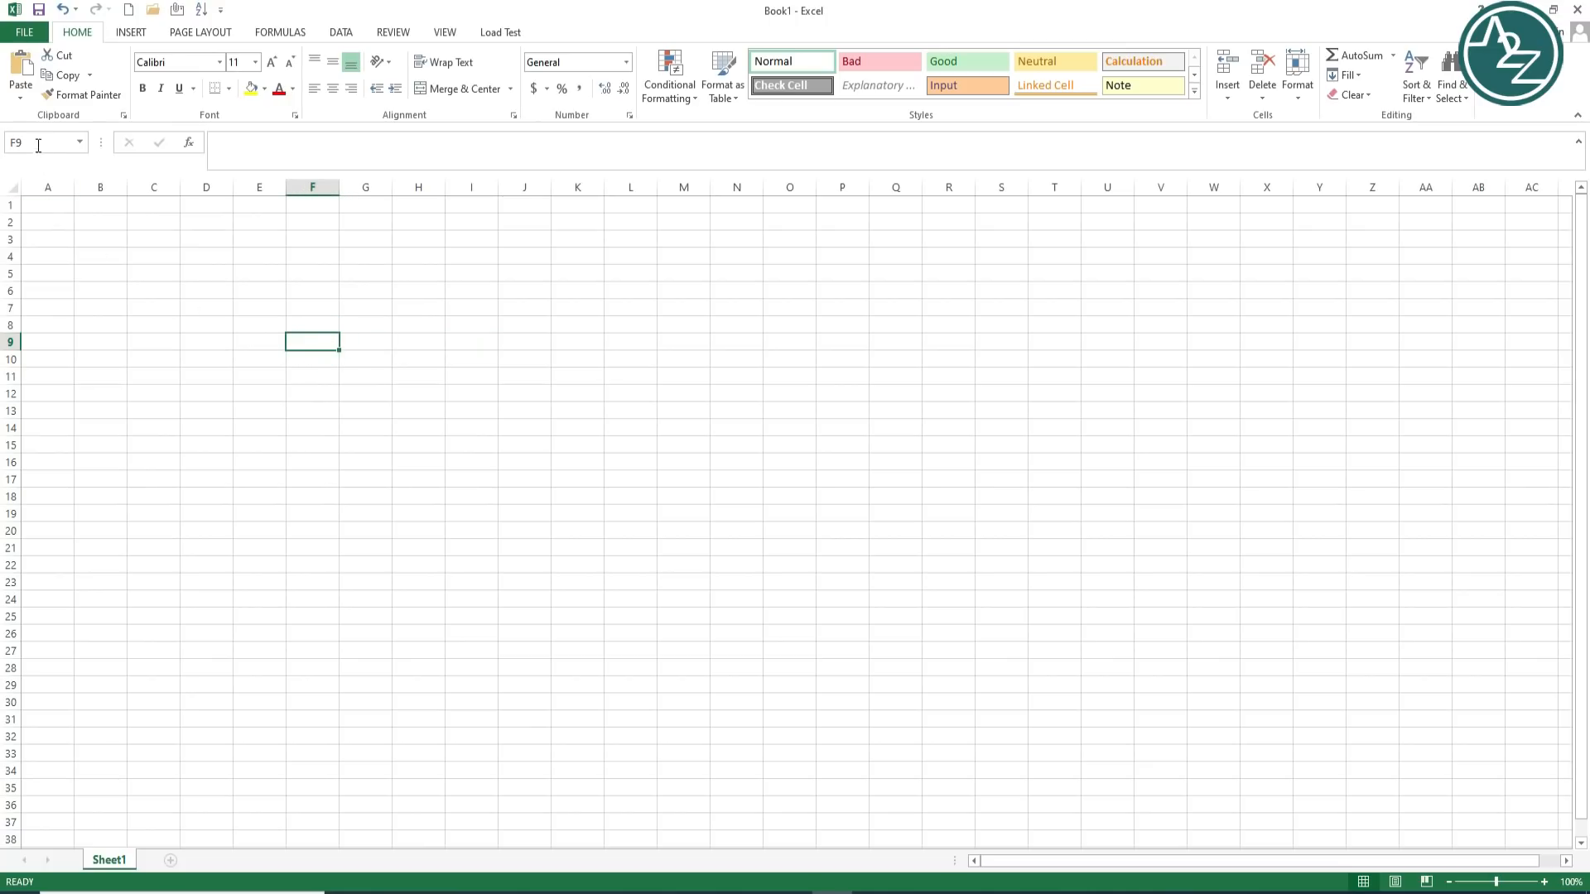
pyautogui.click(571, 437)
pyautogui.click(829, 457)
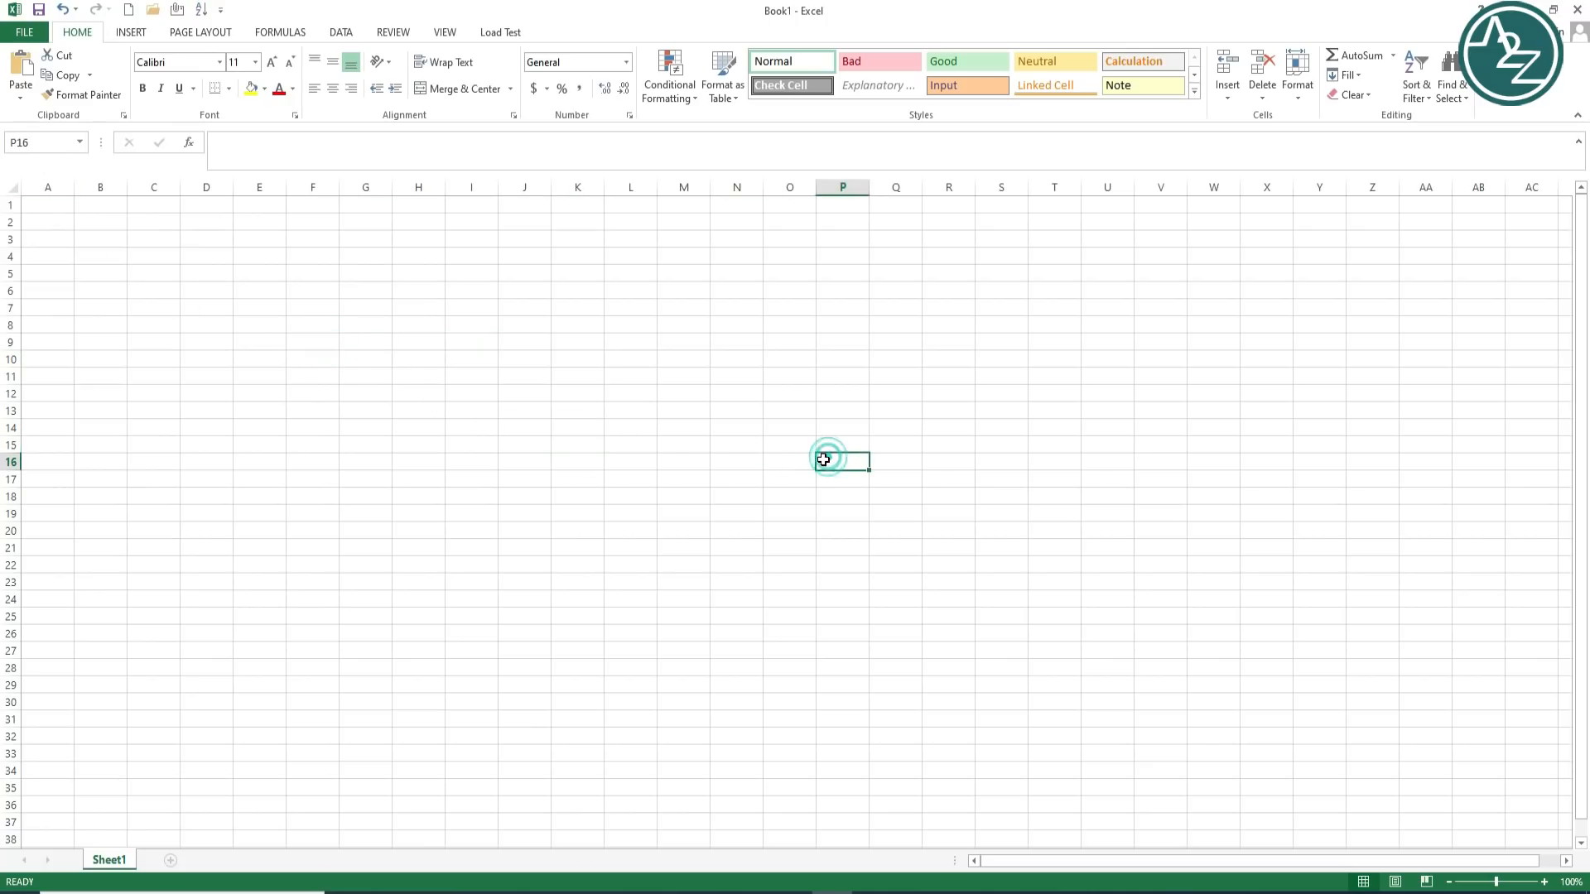
pyautogui.click(998, 396)
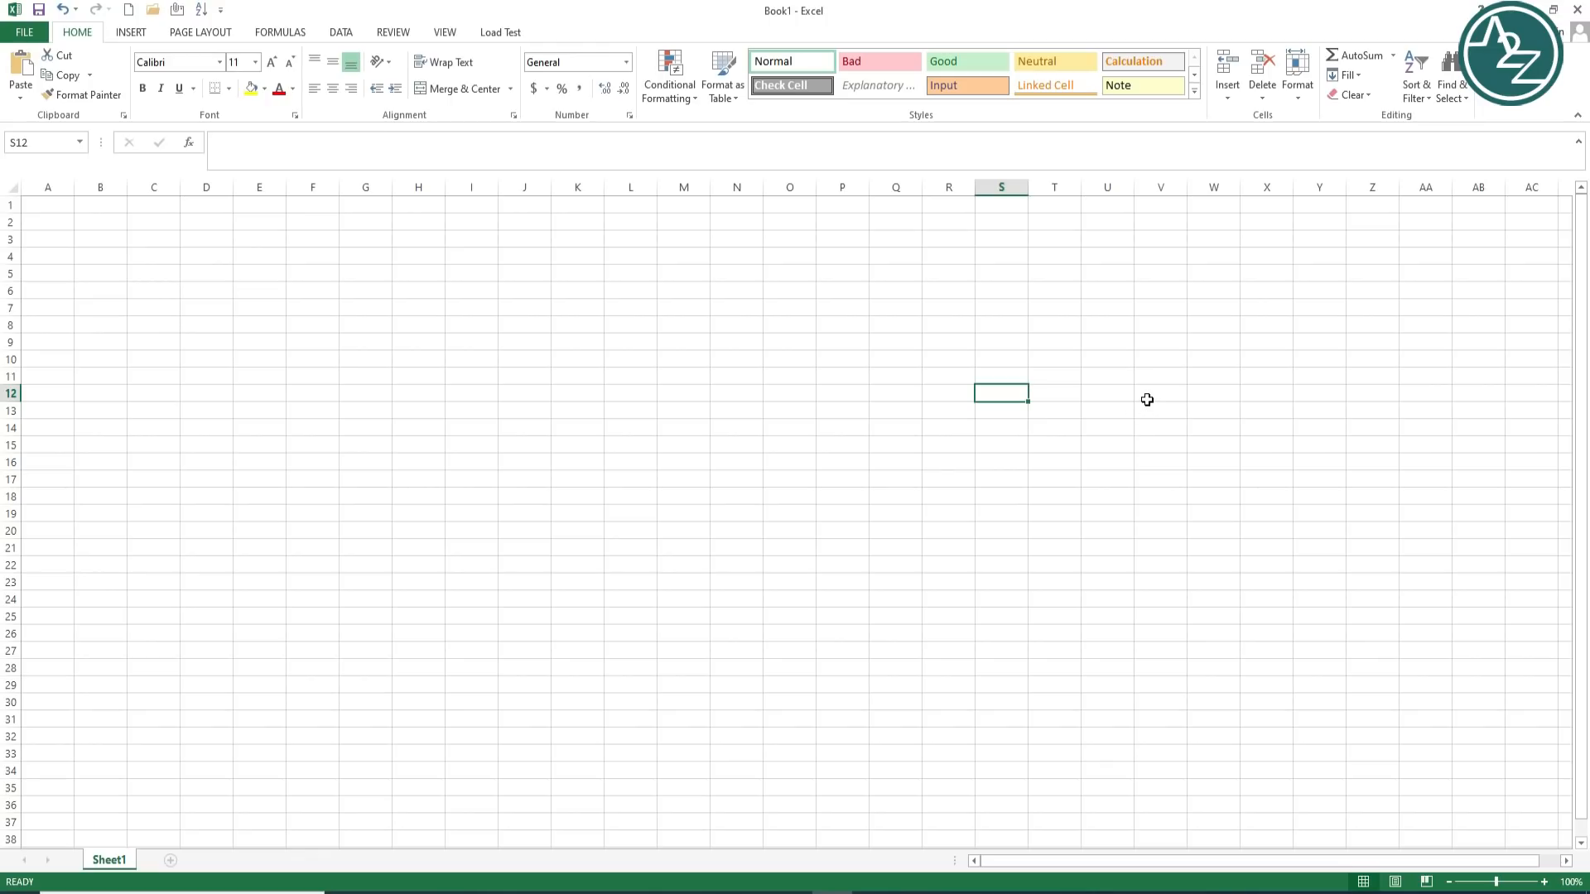
pyautogui.click(689, 389)
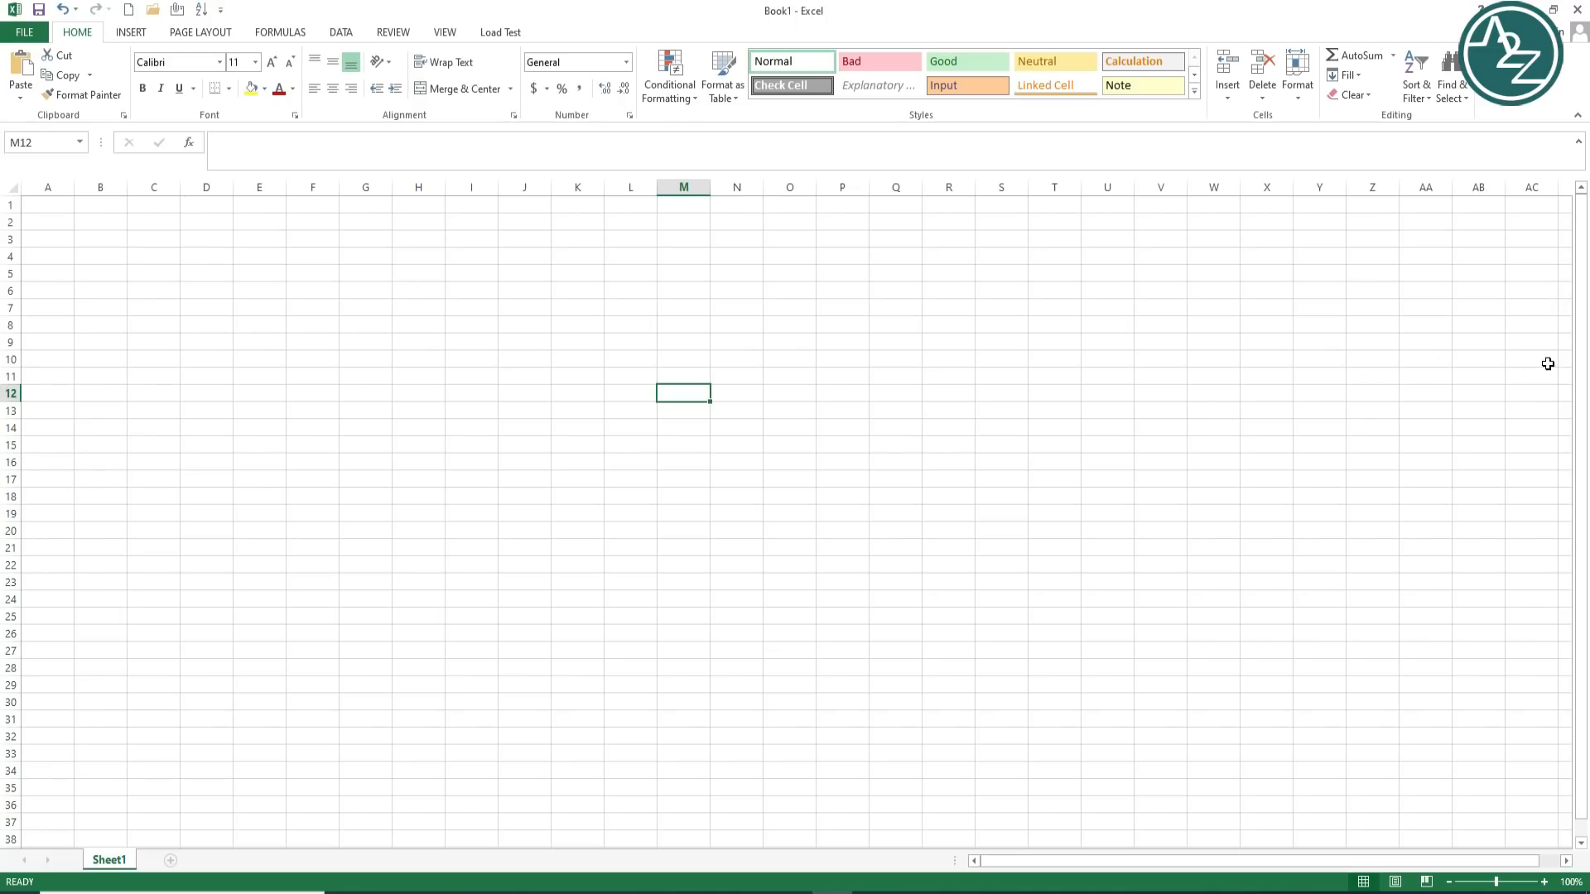
pyautogui.moveTo(1583, 268); pyautogui.dragTo(1582, 320)
pyautogui.click(1583, 369)
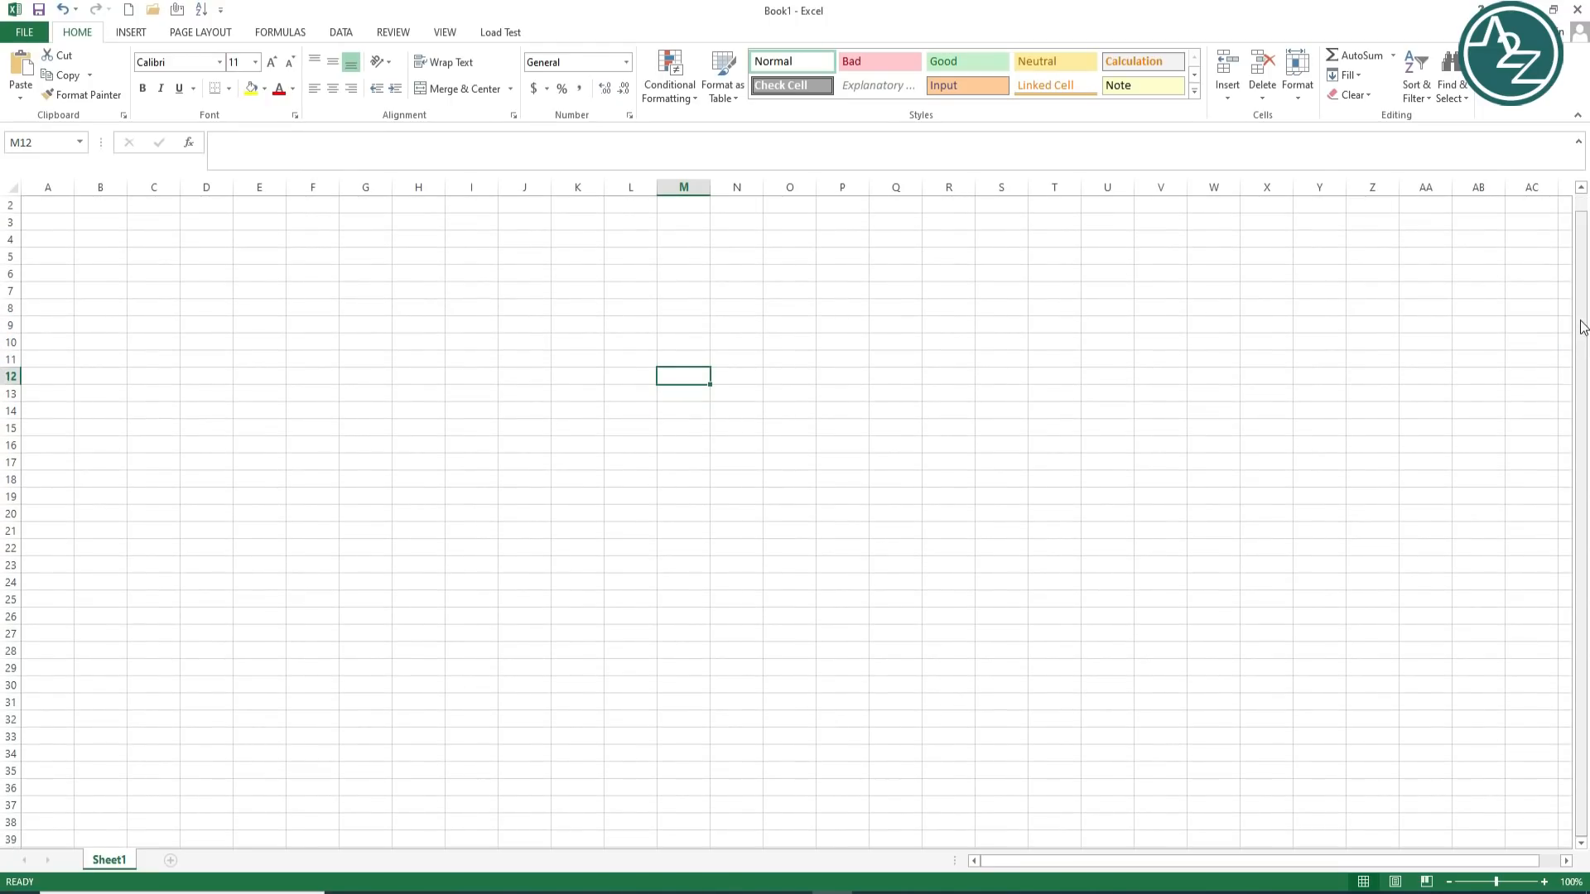
pyautogui.moveTo(1581, 255); pyautogui.dragTo(1583, 203)
pyautogui.moveTo(1585, 263); pyautogui.dragTo(1582, 232)
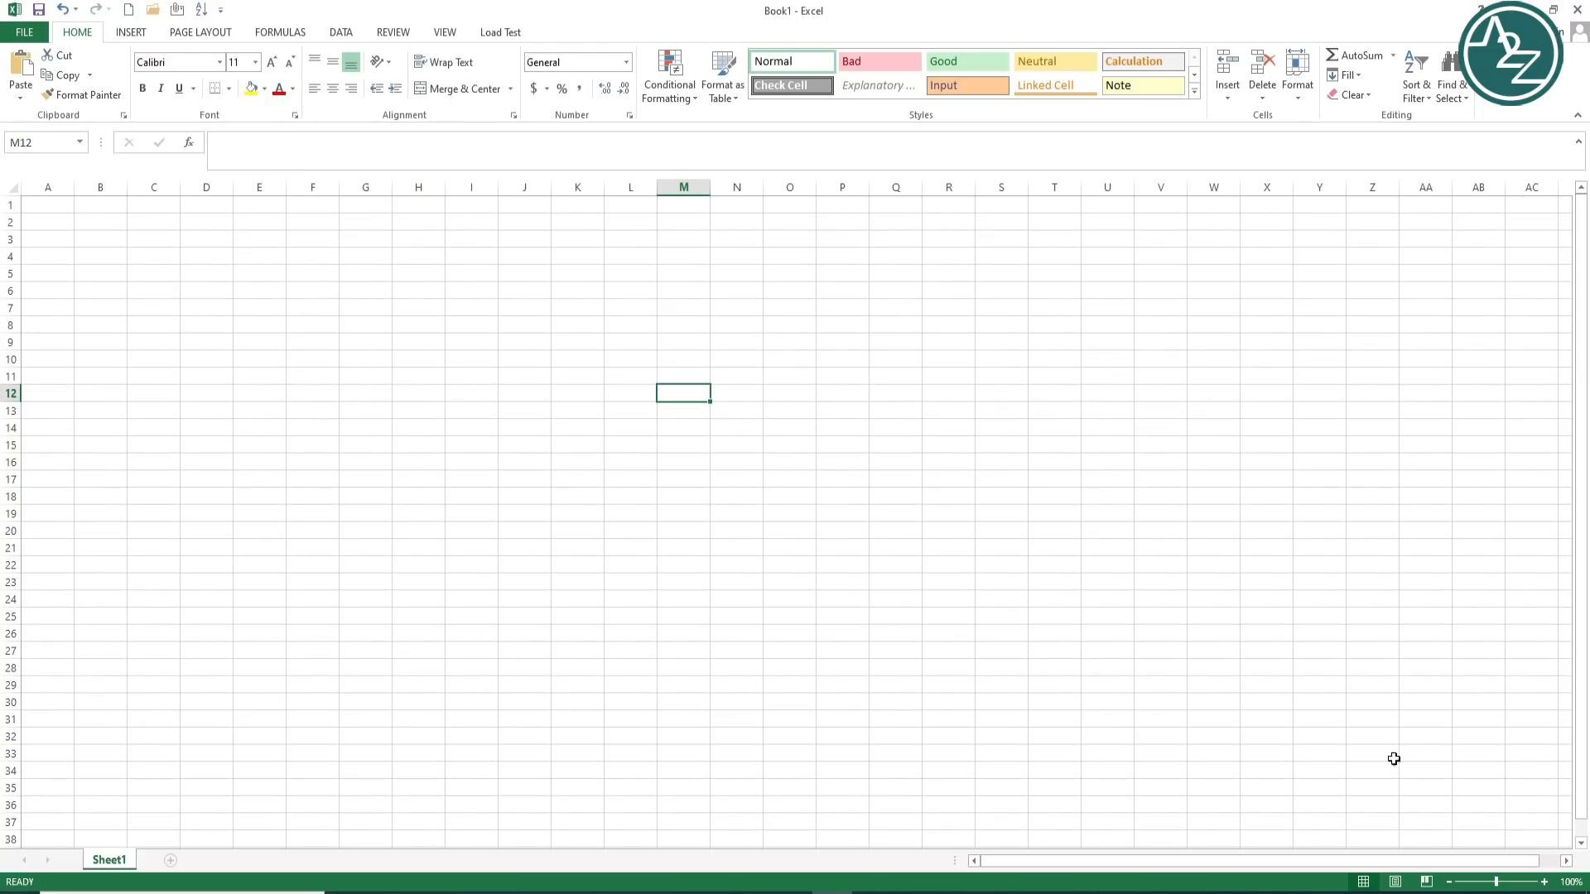
pyautogui.moveTo(1256, 869); pyautogui.dragTo(1144, 875)
pyautogui.moveTo(1041, 868)
pyautogui.mouseDown()
pyautogui.moveTo(1185, 863)
pyautogui.moveTo(972, 886)
pyautogui.moveTo(1025, 890)
pyautogui.moveTo(1006, 863)
pyautogui.mouseUp()
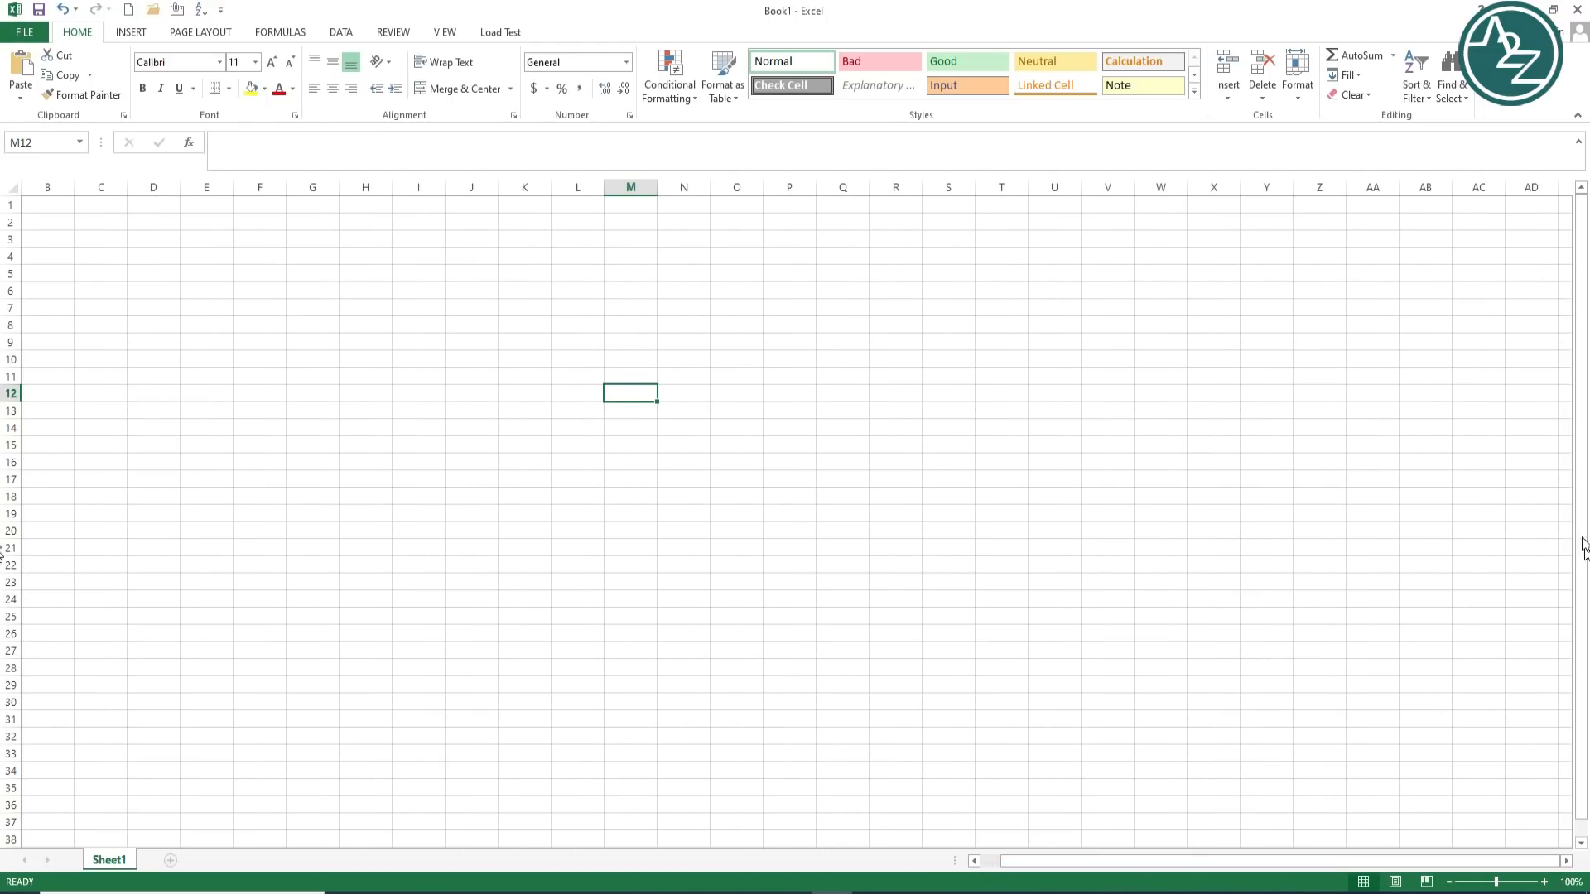
pyautogui.moveTo(1586, 395); pyautogui.dragTo(1582, 418)
pyautogui.click(1029, 866)
pyautogui.moveTo(1019, 866); pyautogui.dragTo(1004, 861)
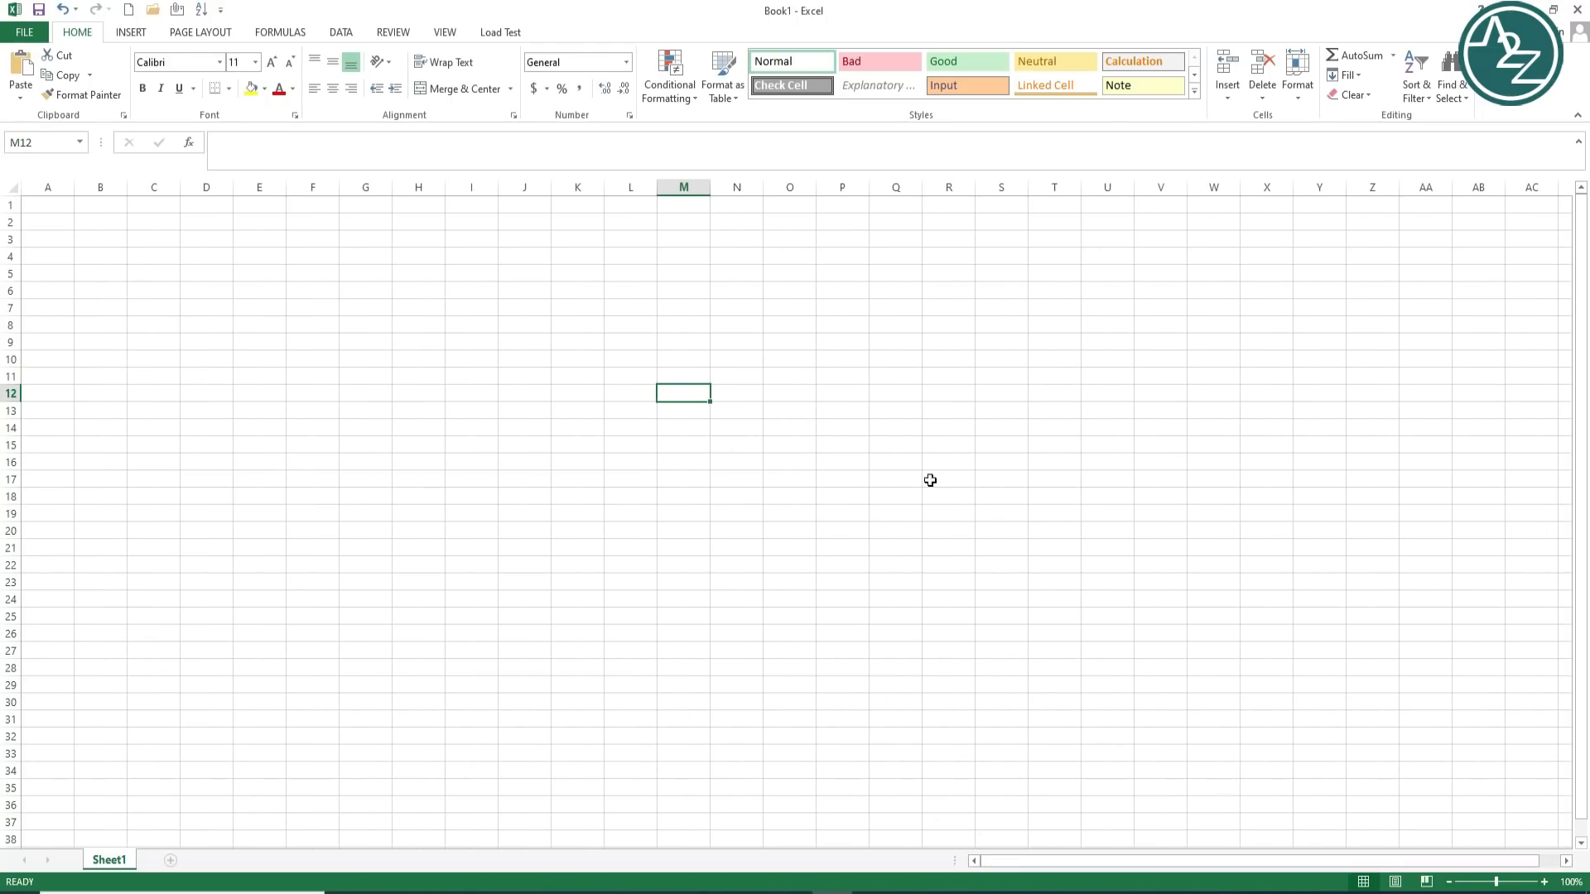
pyautogui.click(953, 254)
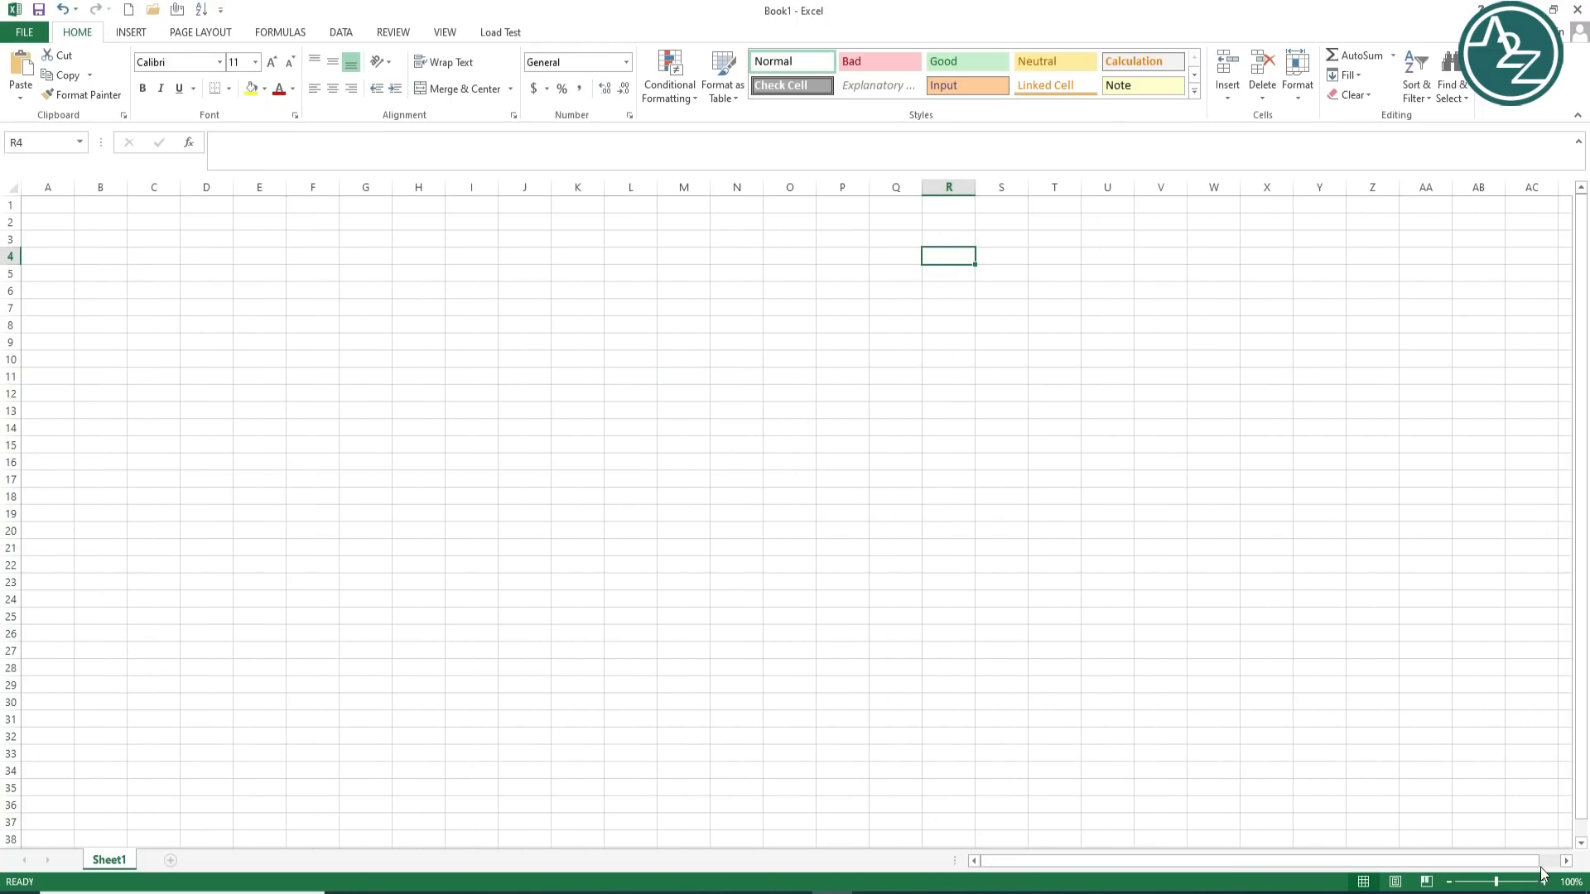
pyautogui.moveTo(1565, 864); pyautogui.dragTo(1564, 865)
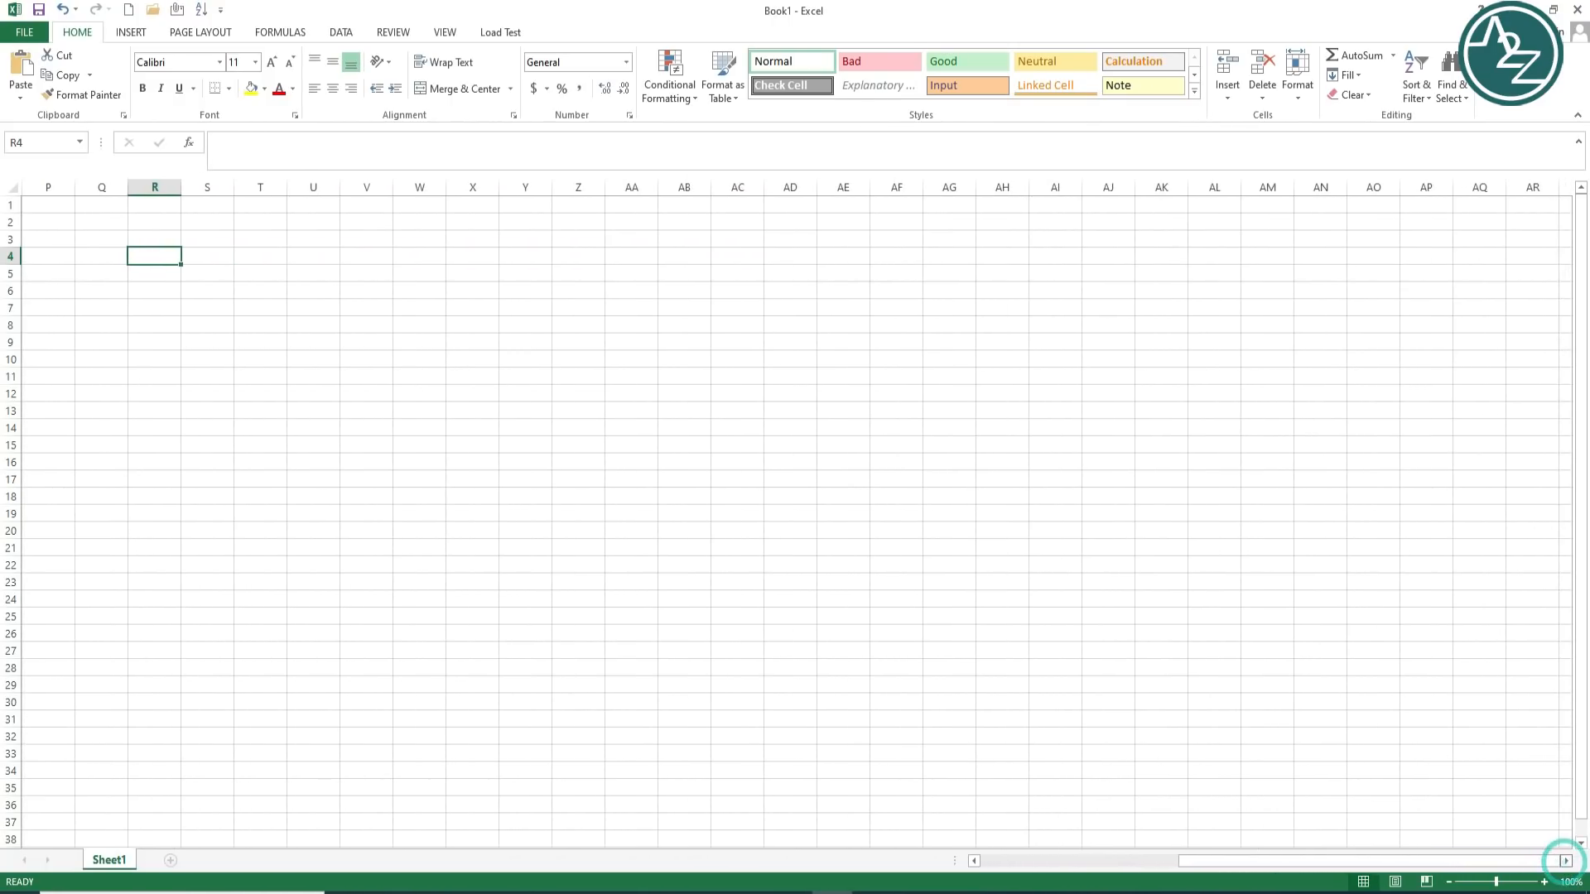
pyautogui.moveTo(978, 863); pyautogui.dragTo(977, 863)
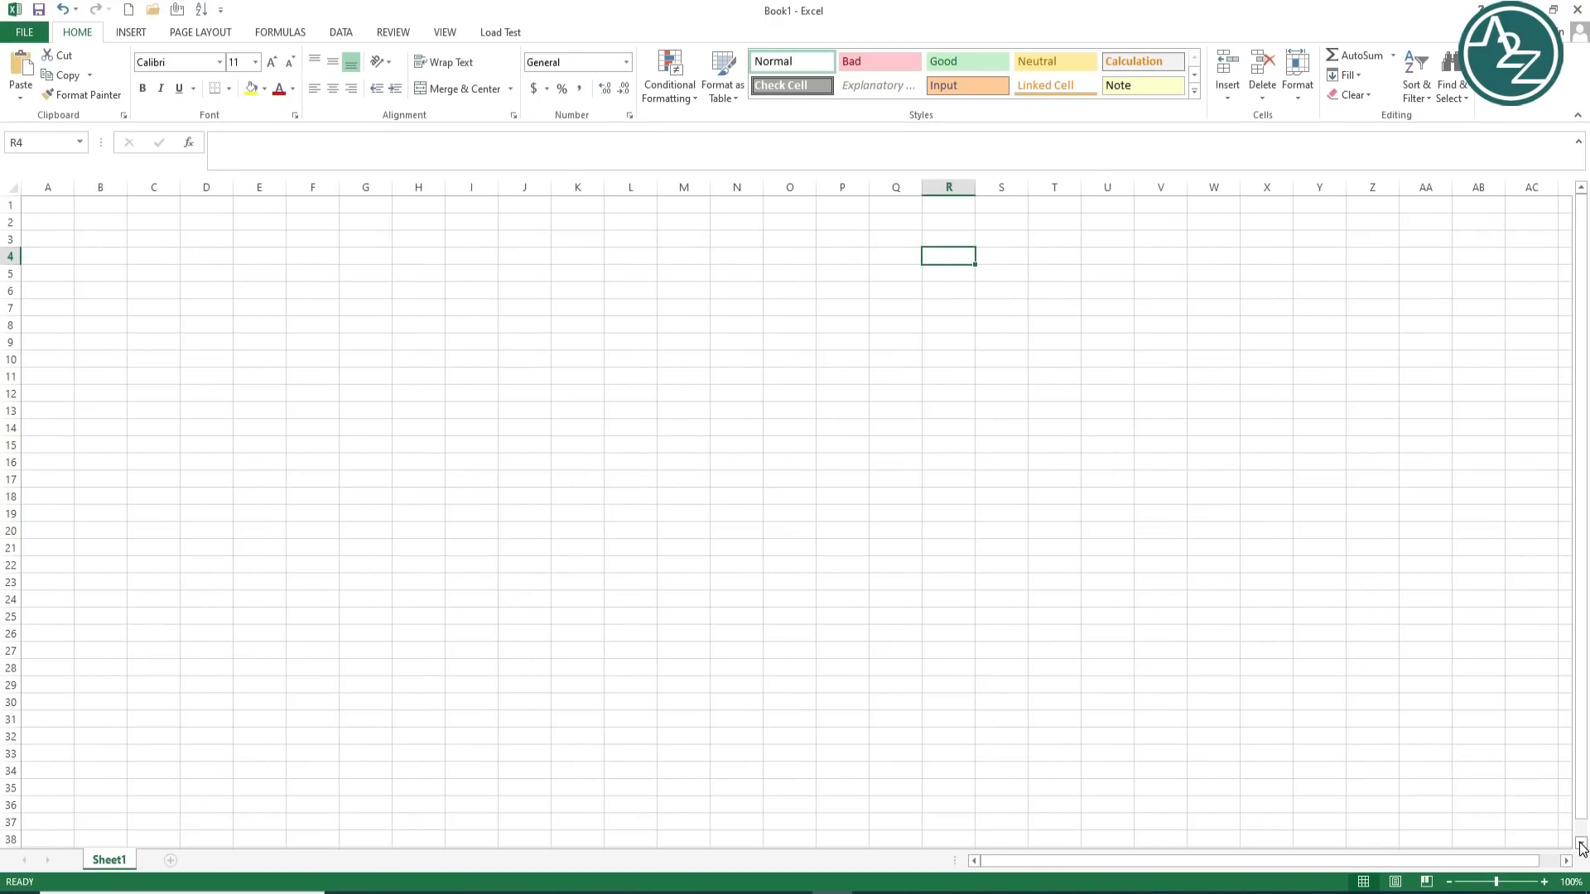
pyautogui.moveTo(1581, 843); pyautogui.dragTo(1582, 846)
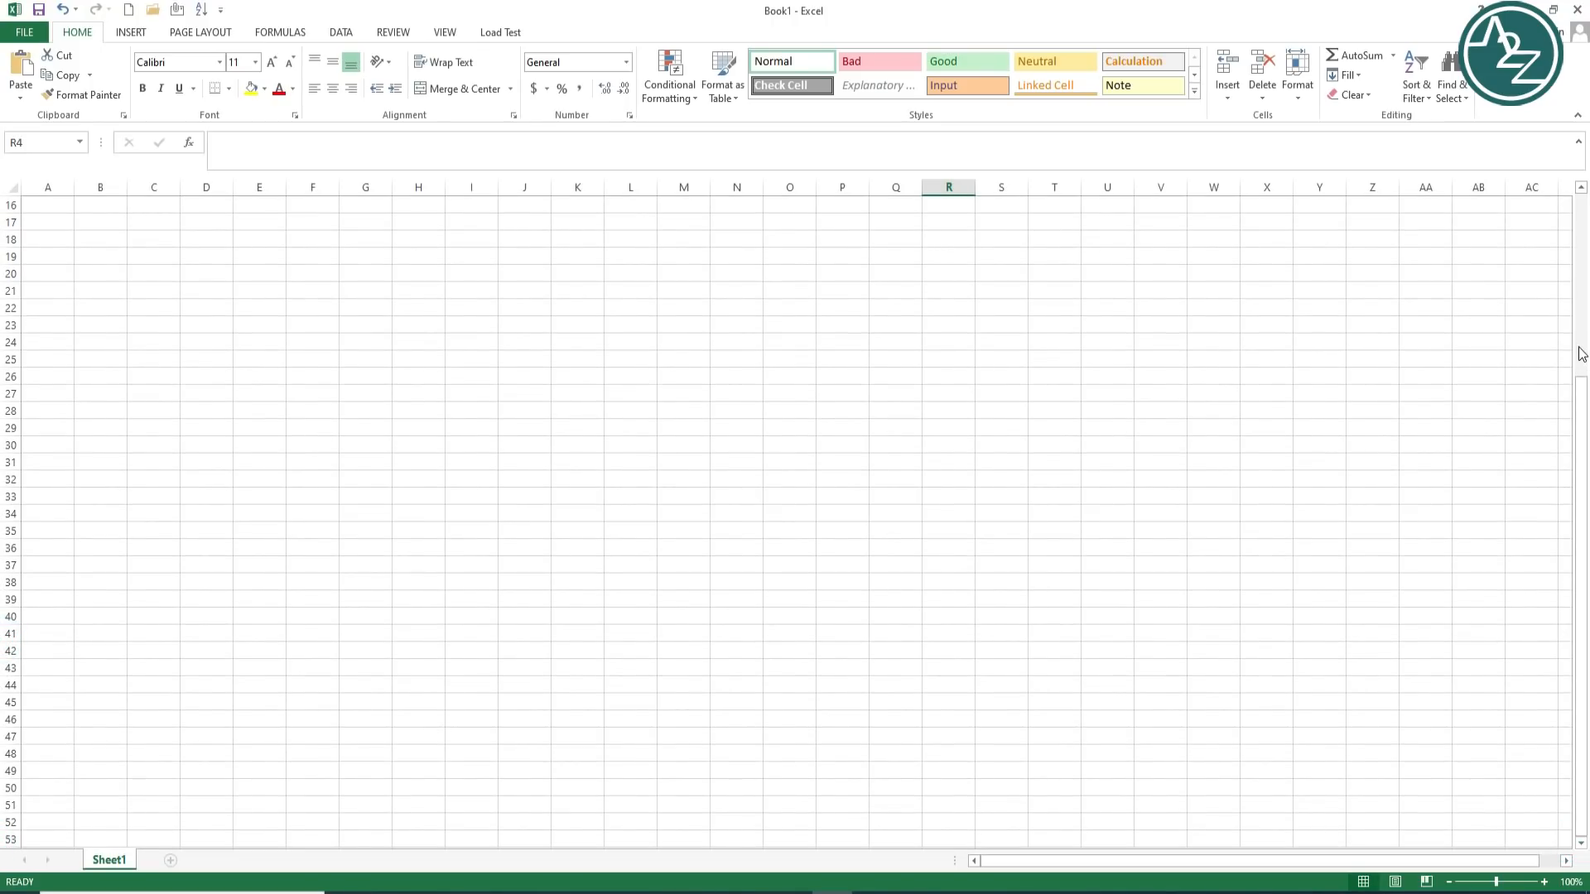
pyautogui.moveTo(1588, 437); pyautogui.dragTo(1583, 232)
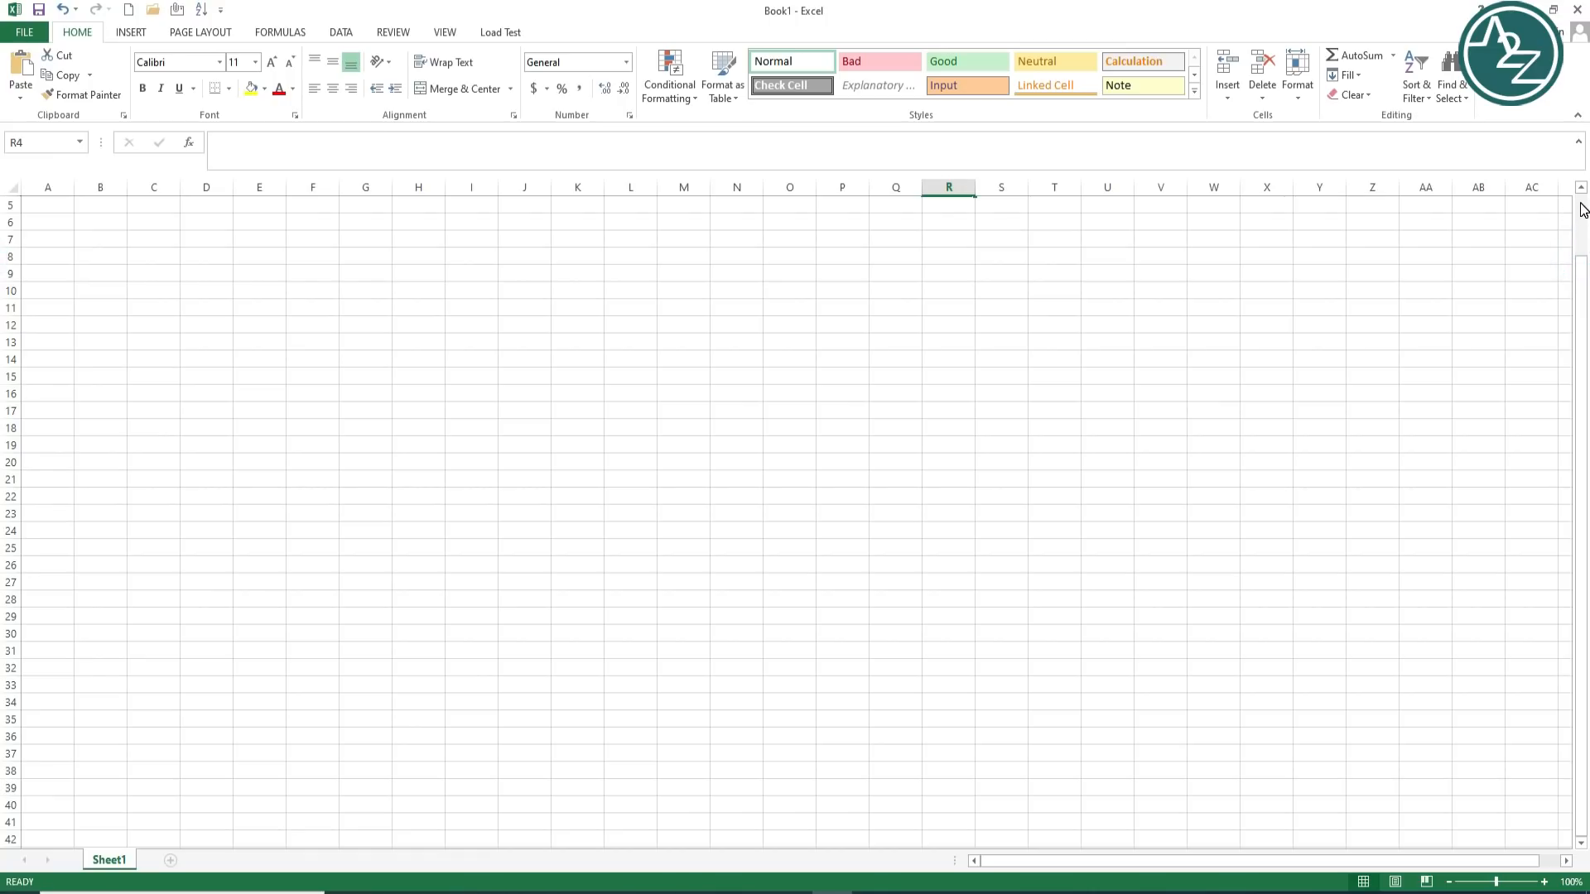
pyautogui.click(1582, 207)
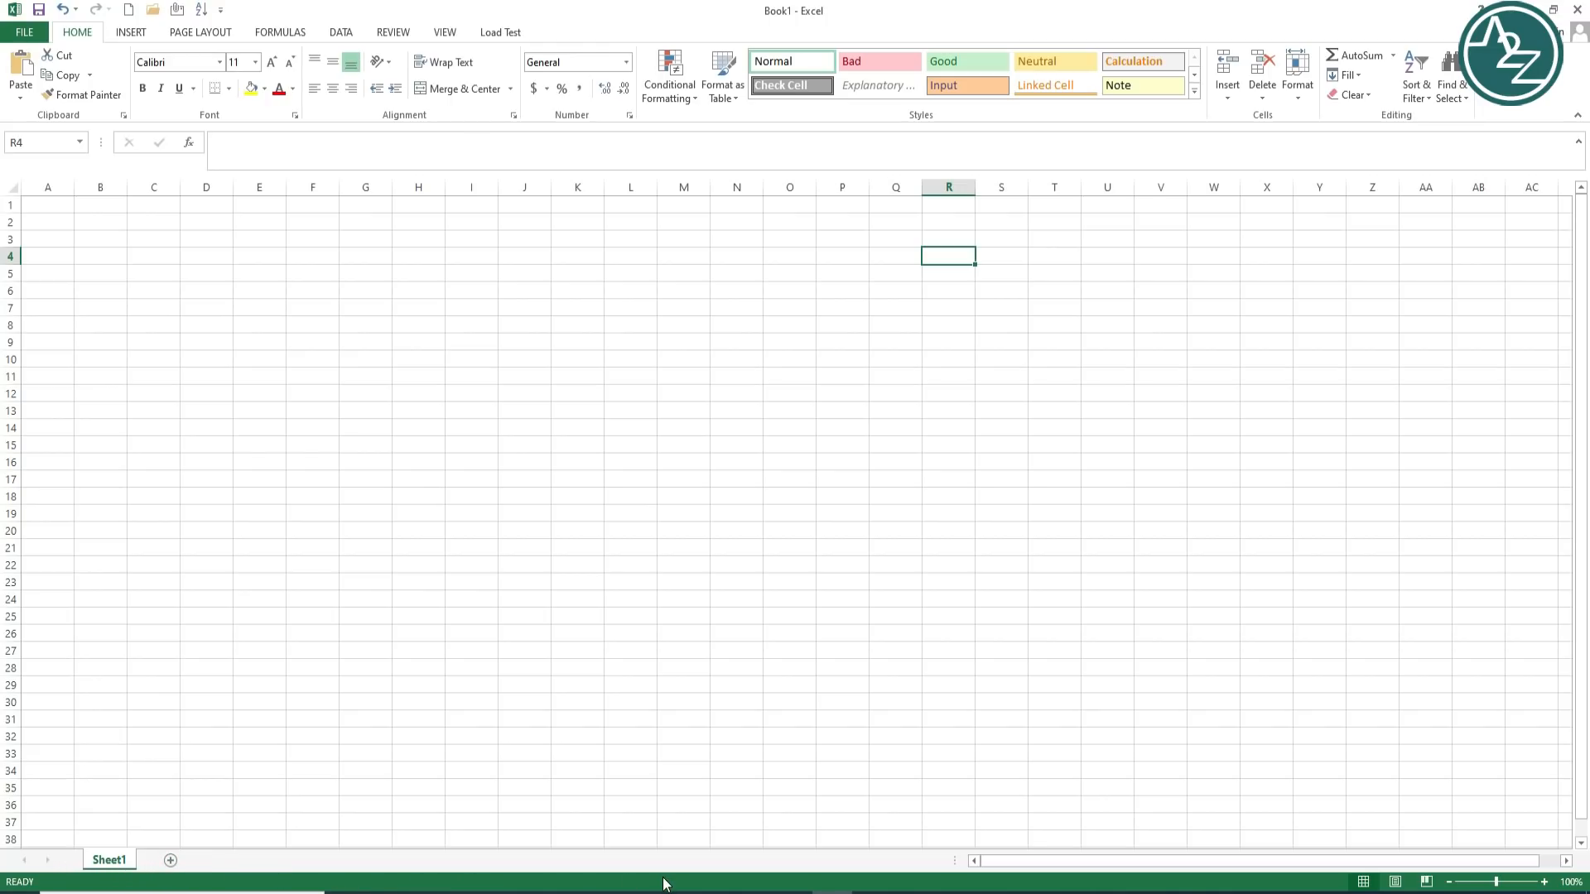
# Step: Change the Sheet1 tab name to 'Rename' after one cancelled attempt
pyautogui.doubleClick(124, 862)
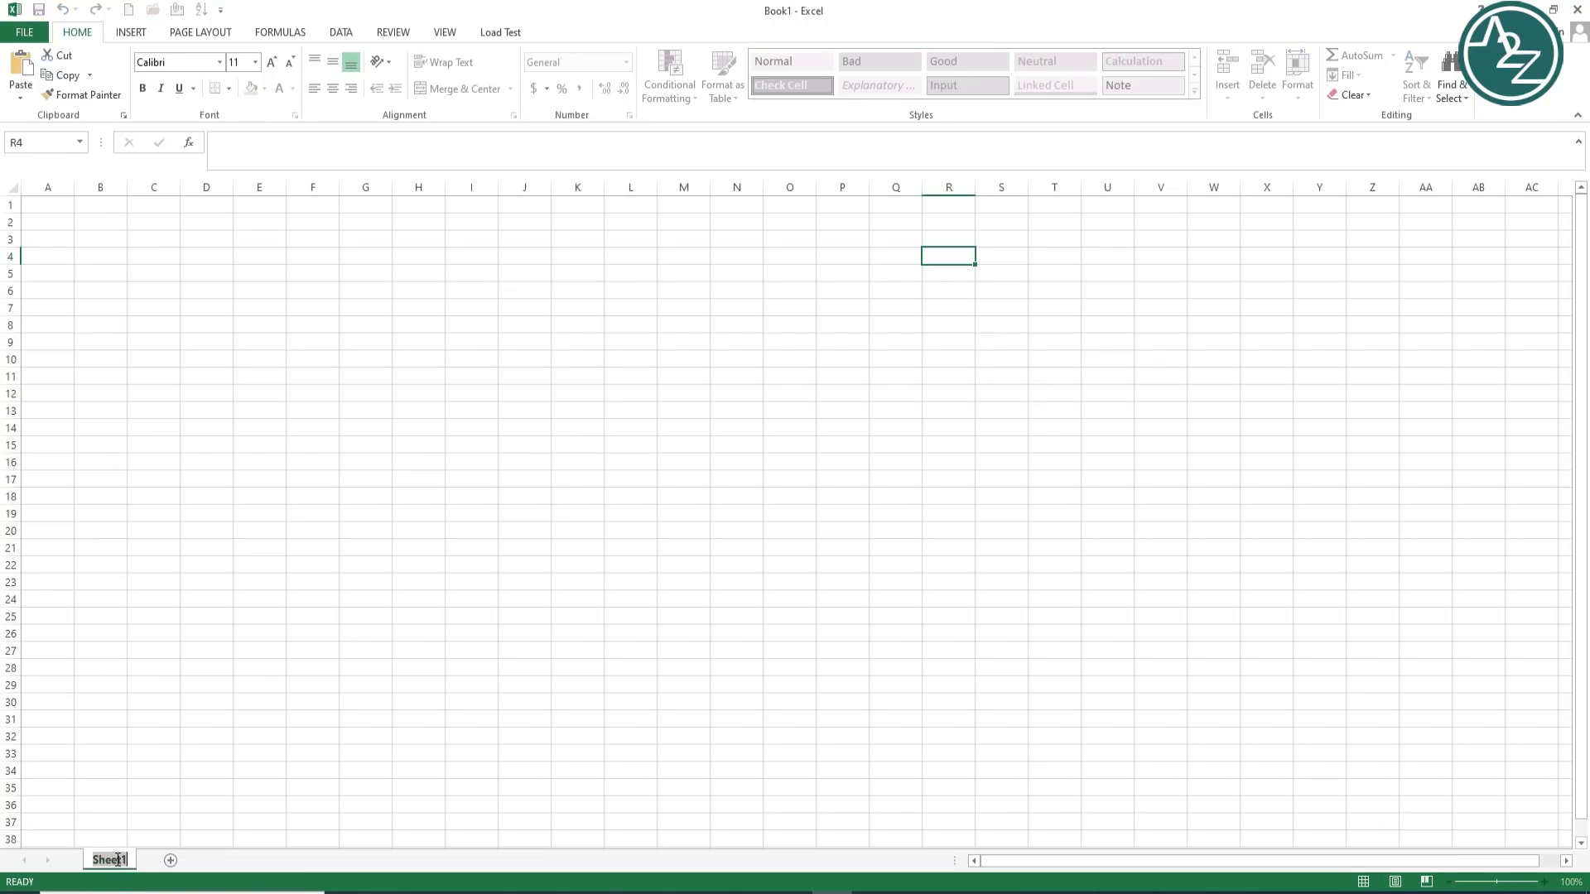
pyautogui.click(206, 805)
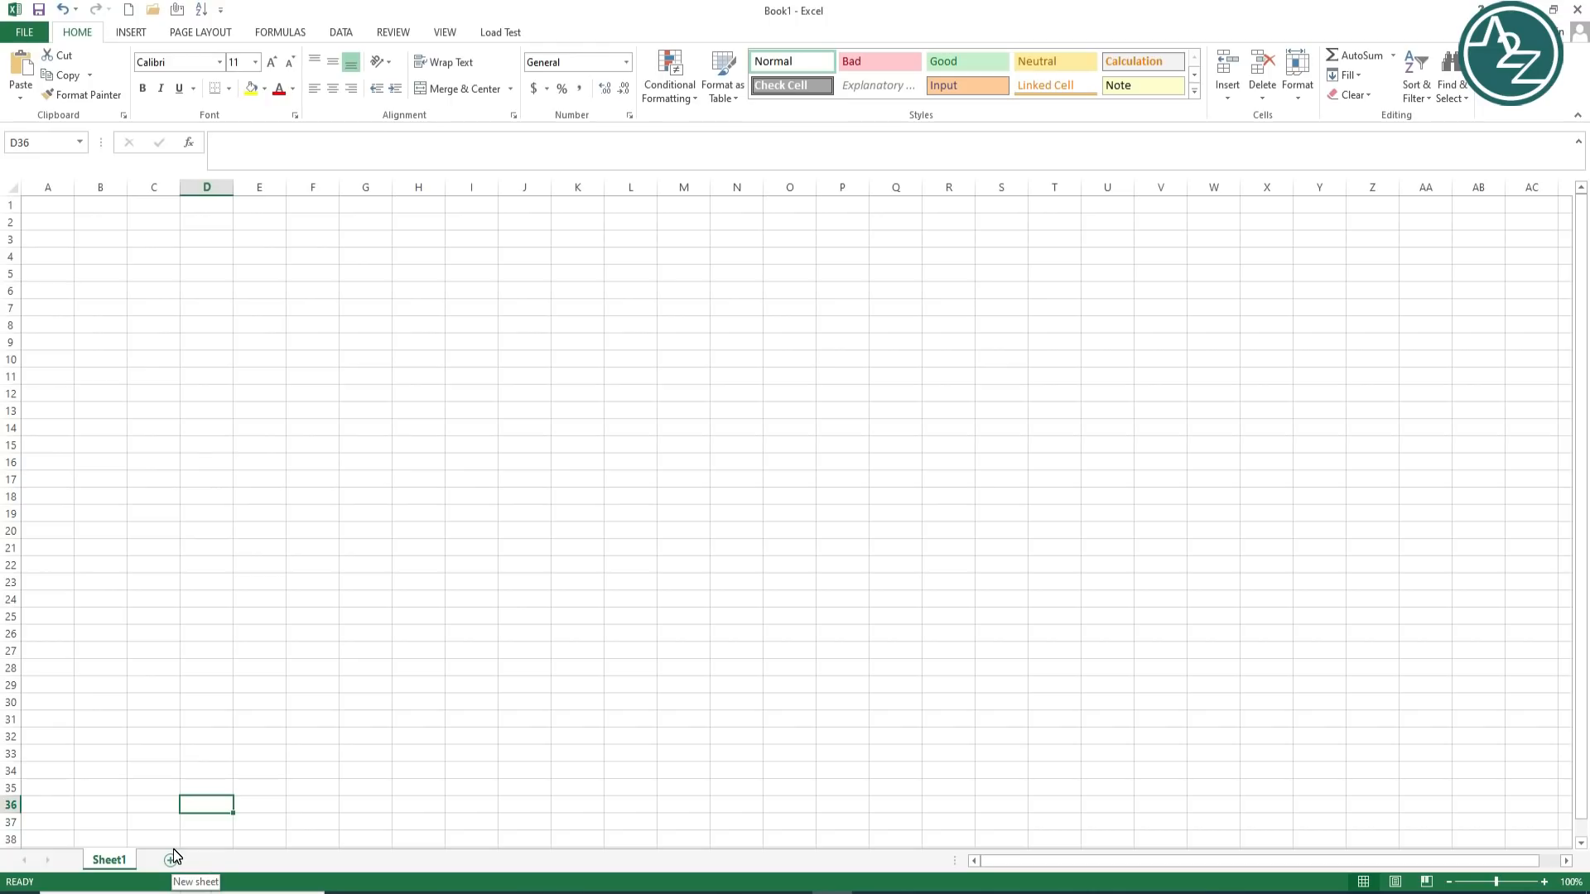
pyautogui.doubleClick(111, 862)
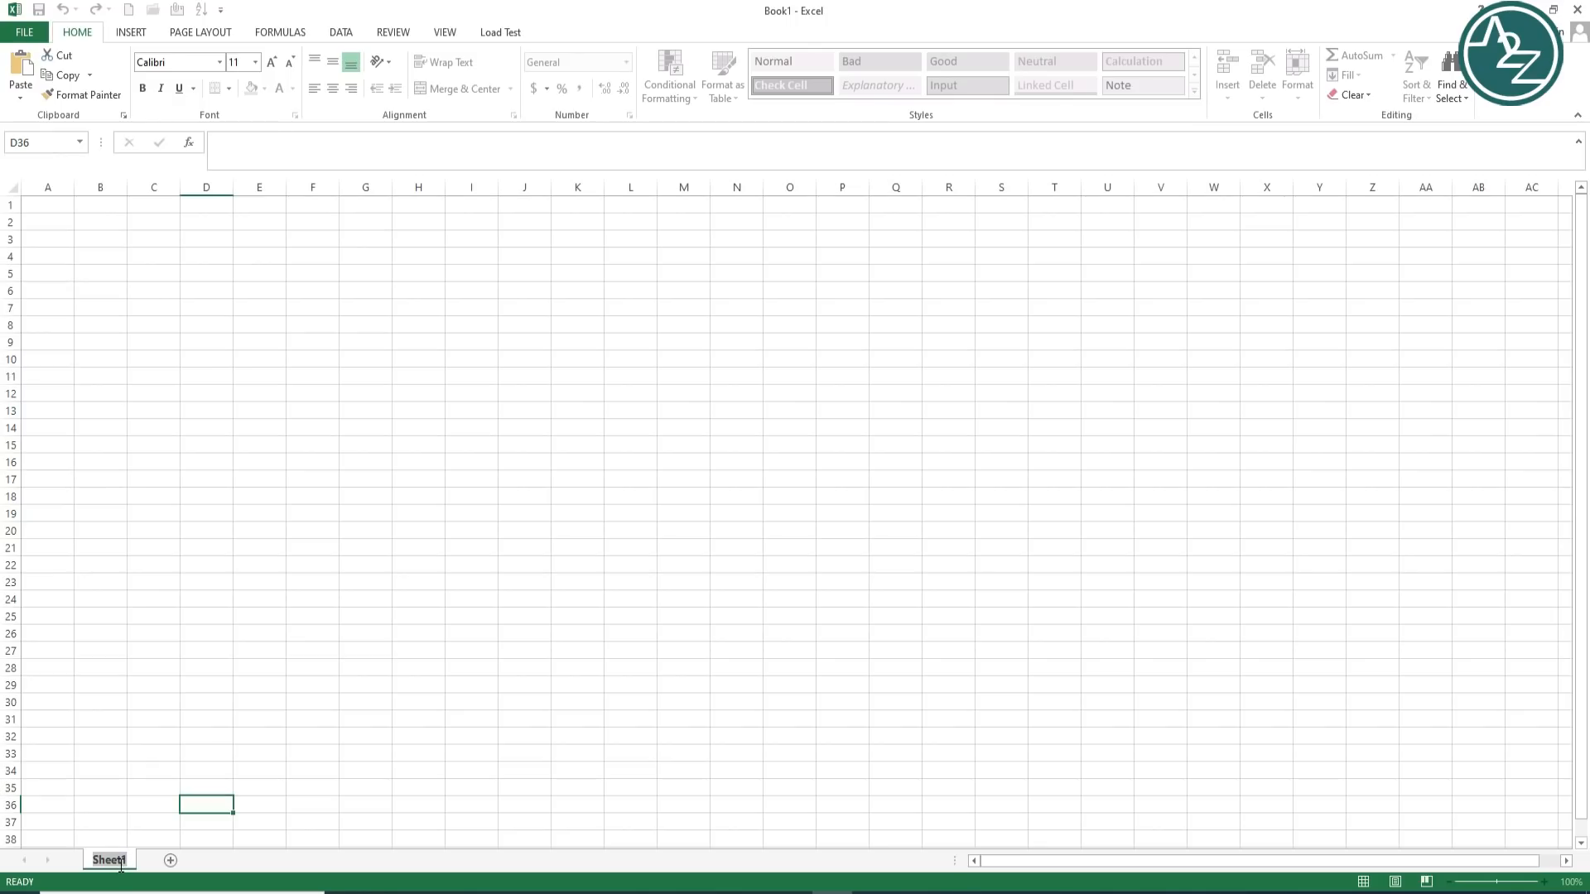
pyautogui.write('Rename')
pyautogui.click(163, 782)
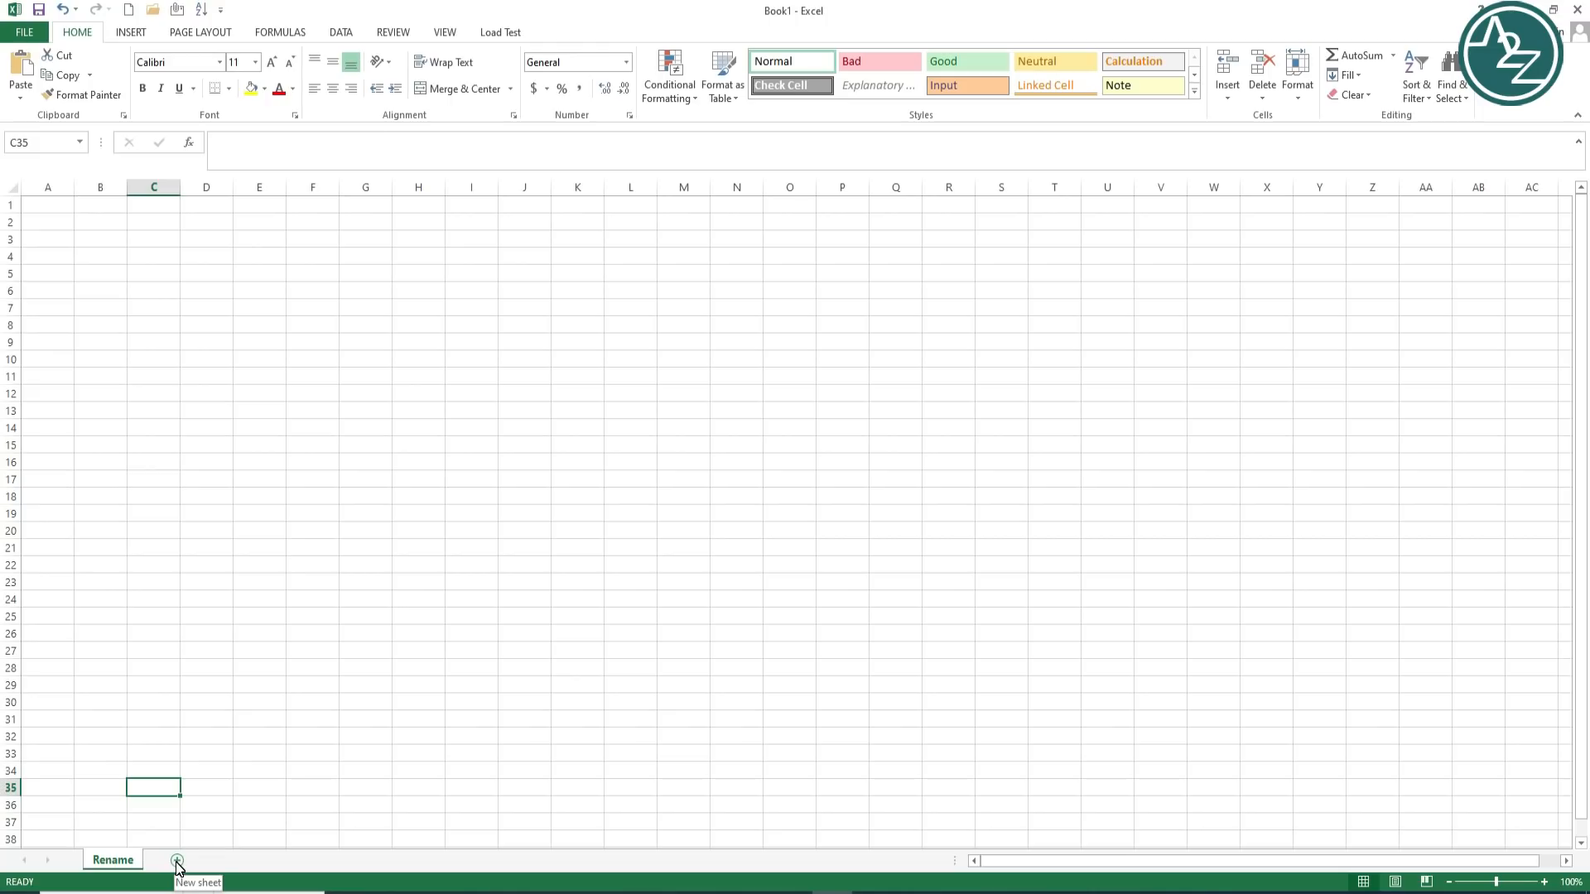
# Step: Add new blank worksheets Sheet2 through Sheet8 with the New Sheet button
pyautogui.click(176, 862)
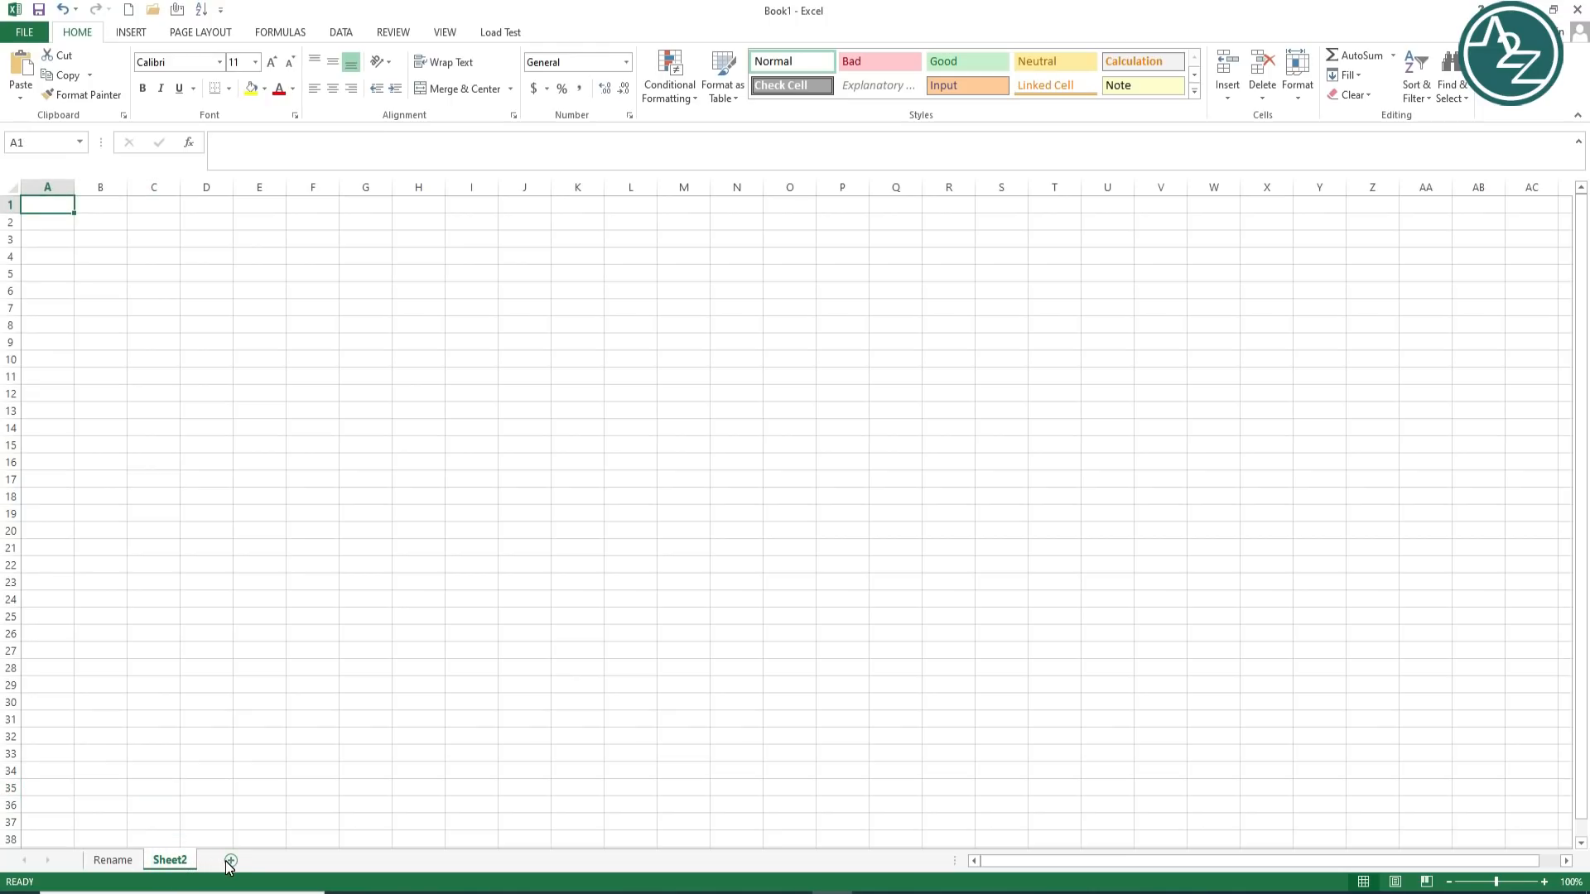
pyautogui.click(230, 861)
pyautogui.click(284, 861)
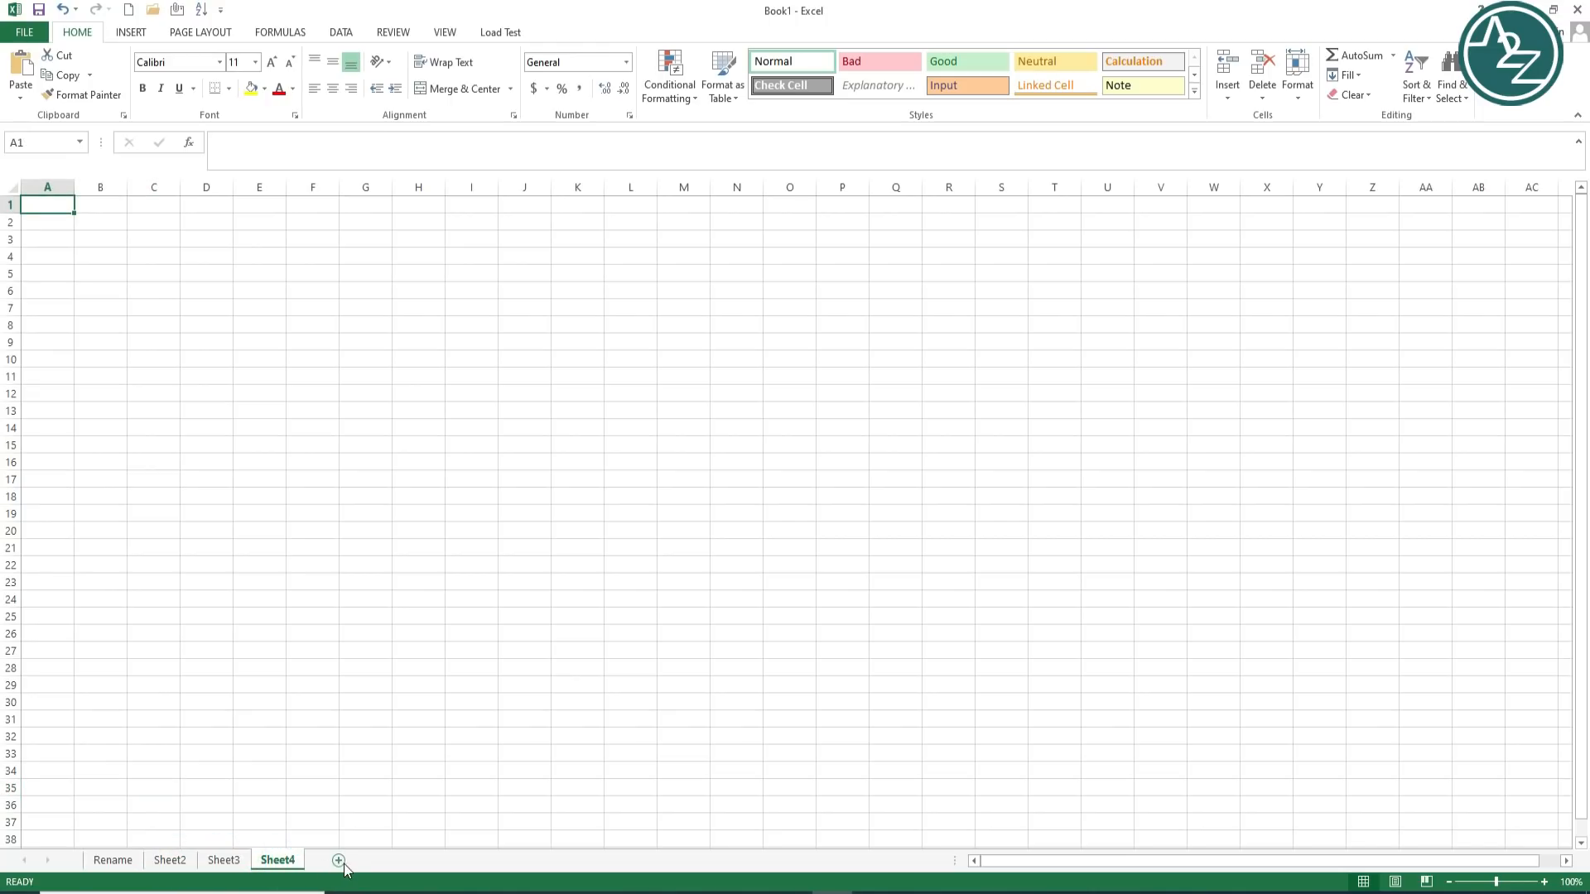
pyautogui.click(339, 861)
pyautogui.click(391, 862)
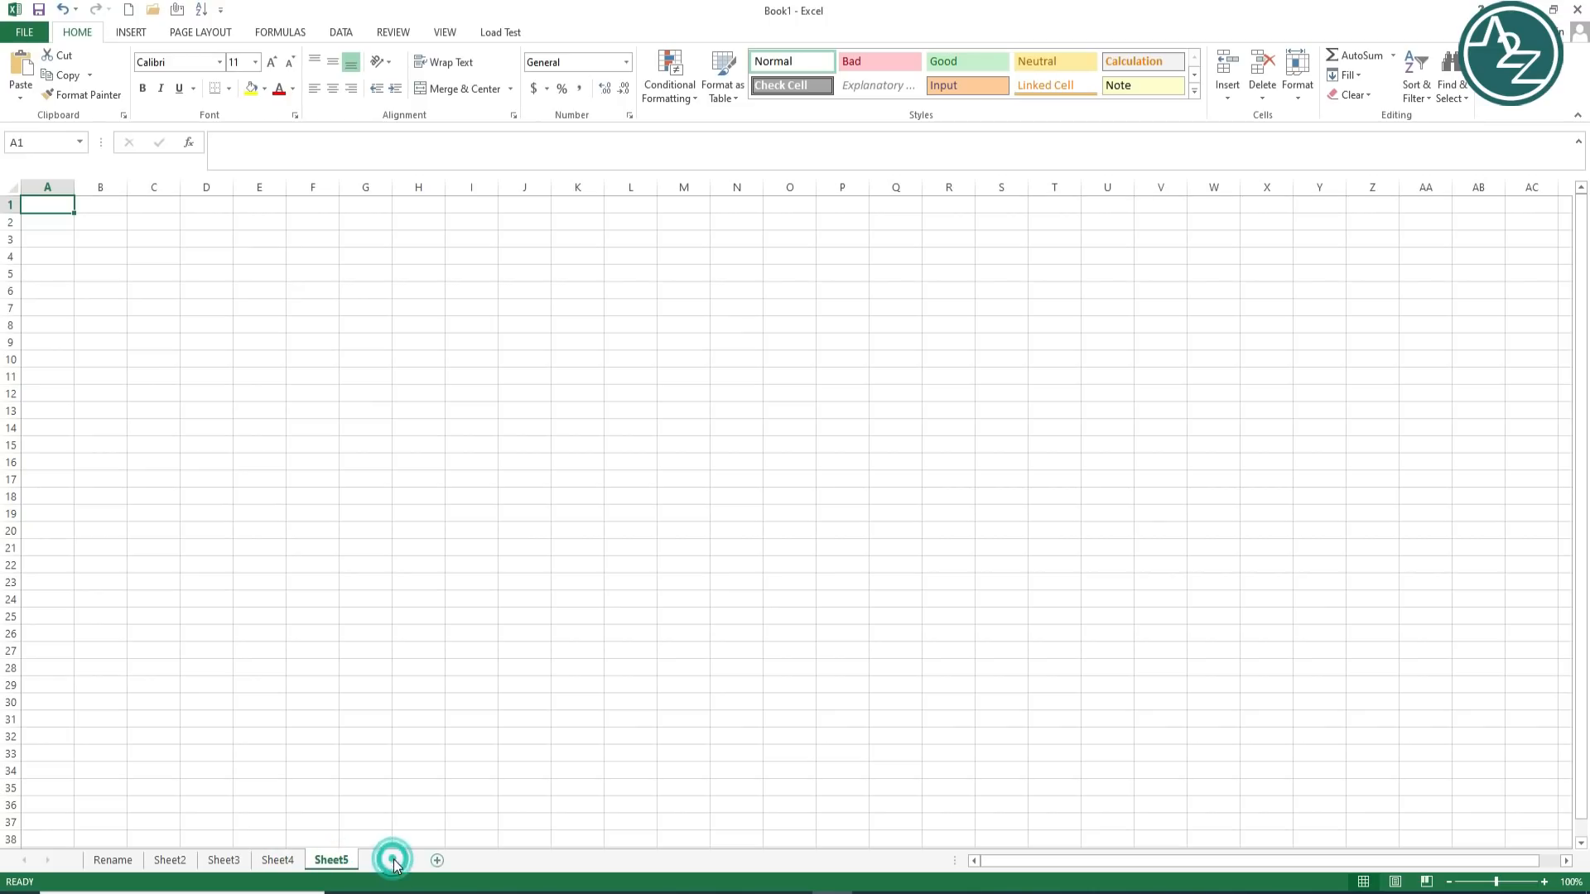
pyautogui.click(444, 863)
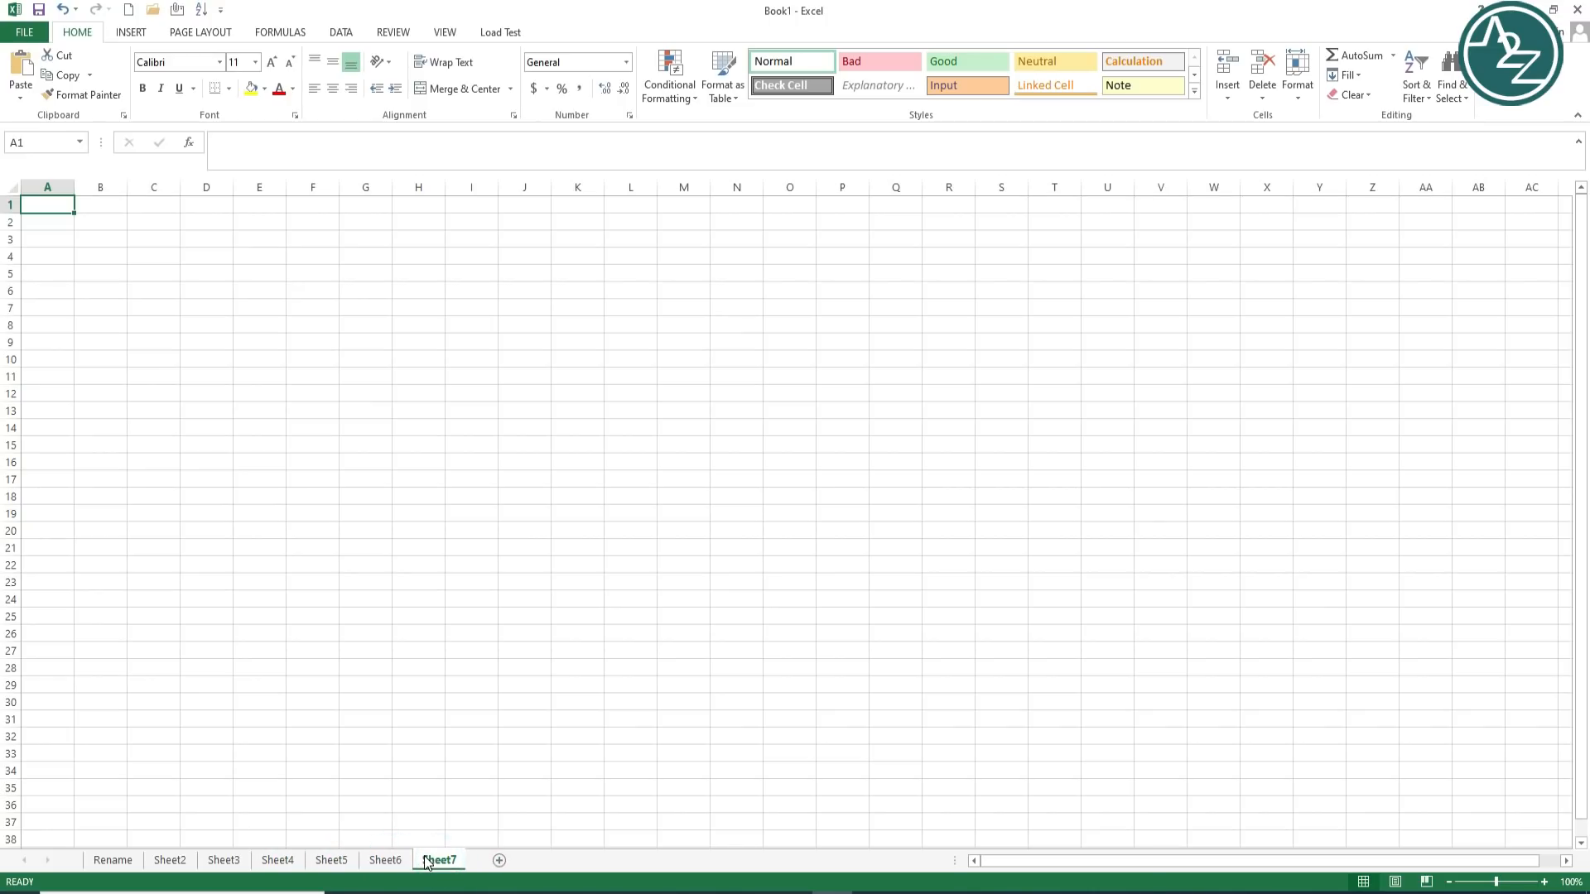
pyautogui.click(499, 860)
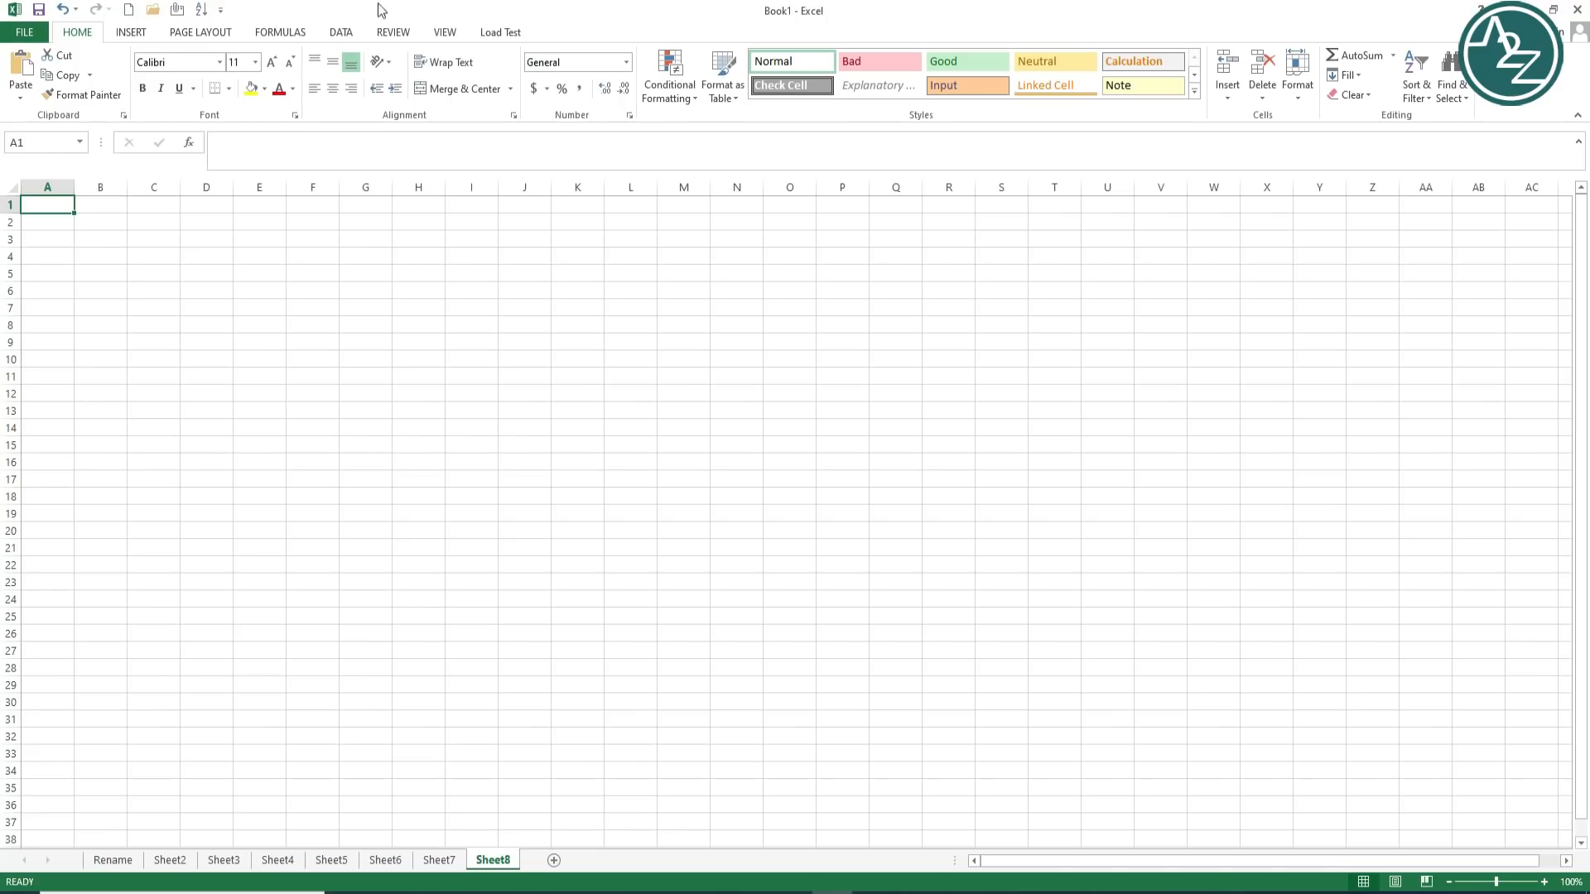
# Step: Step through each sheet tab from Rename to Sheet8
pyautogui.click(118, 864)
pyautogui.click(174, 861)
pyautogui.click(236, 861)
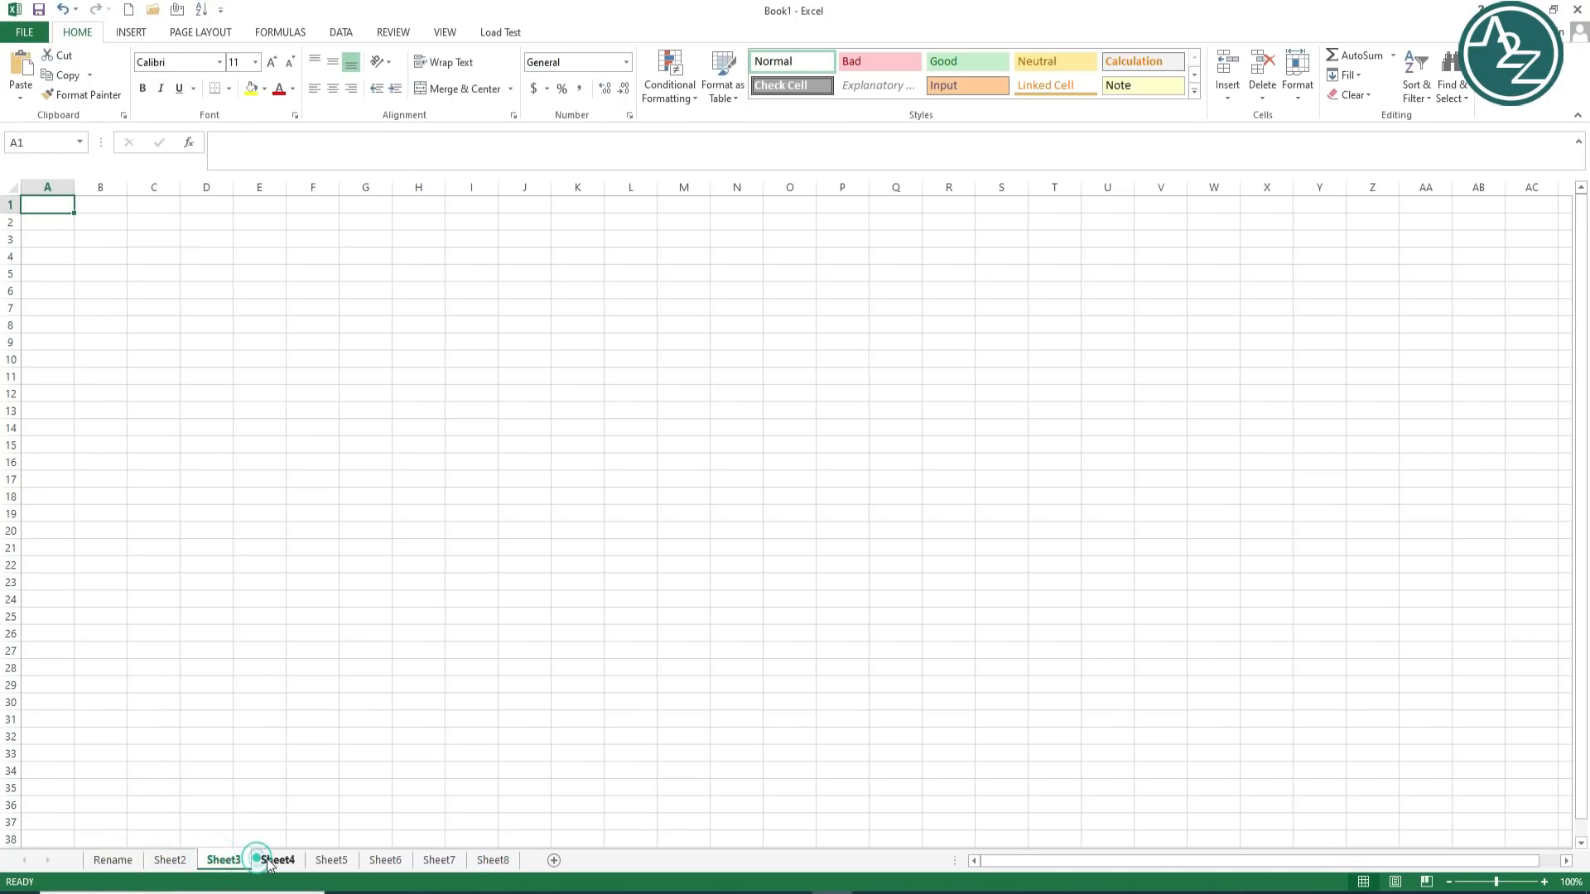
pyautogui.click(273, 861)
pyautogui.click(331, 861)
pyautogui.click(385, 861)
pyautogui.click(431, 861)
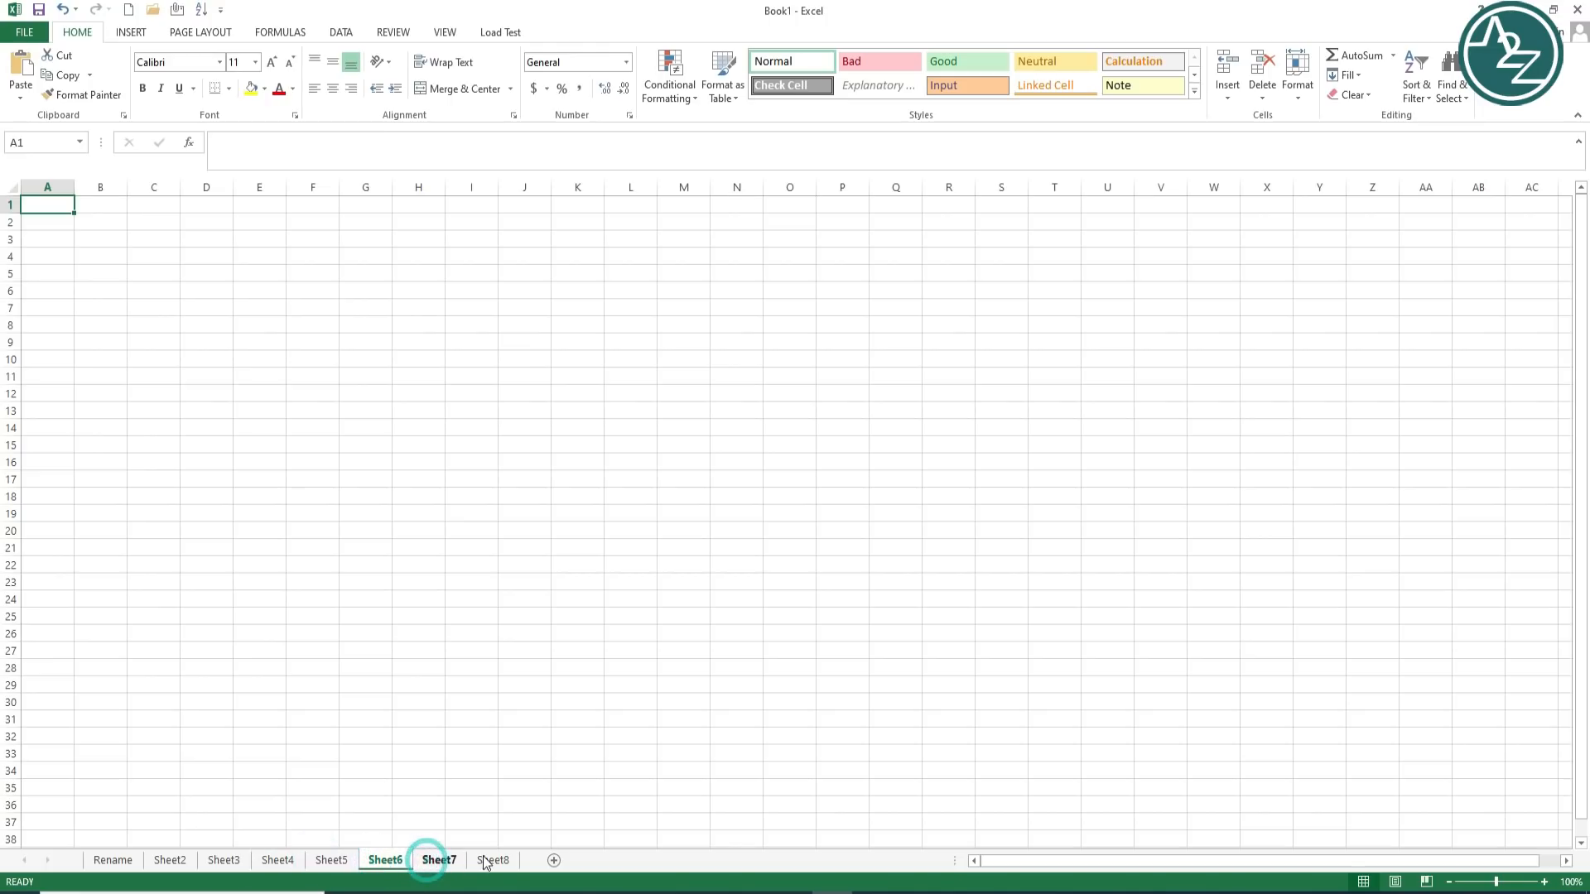
pyautogui.click(487, 862)
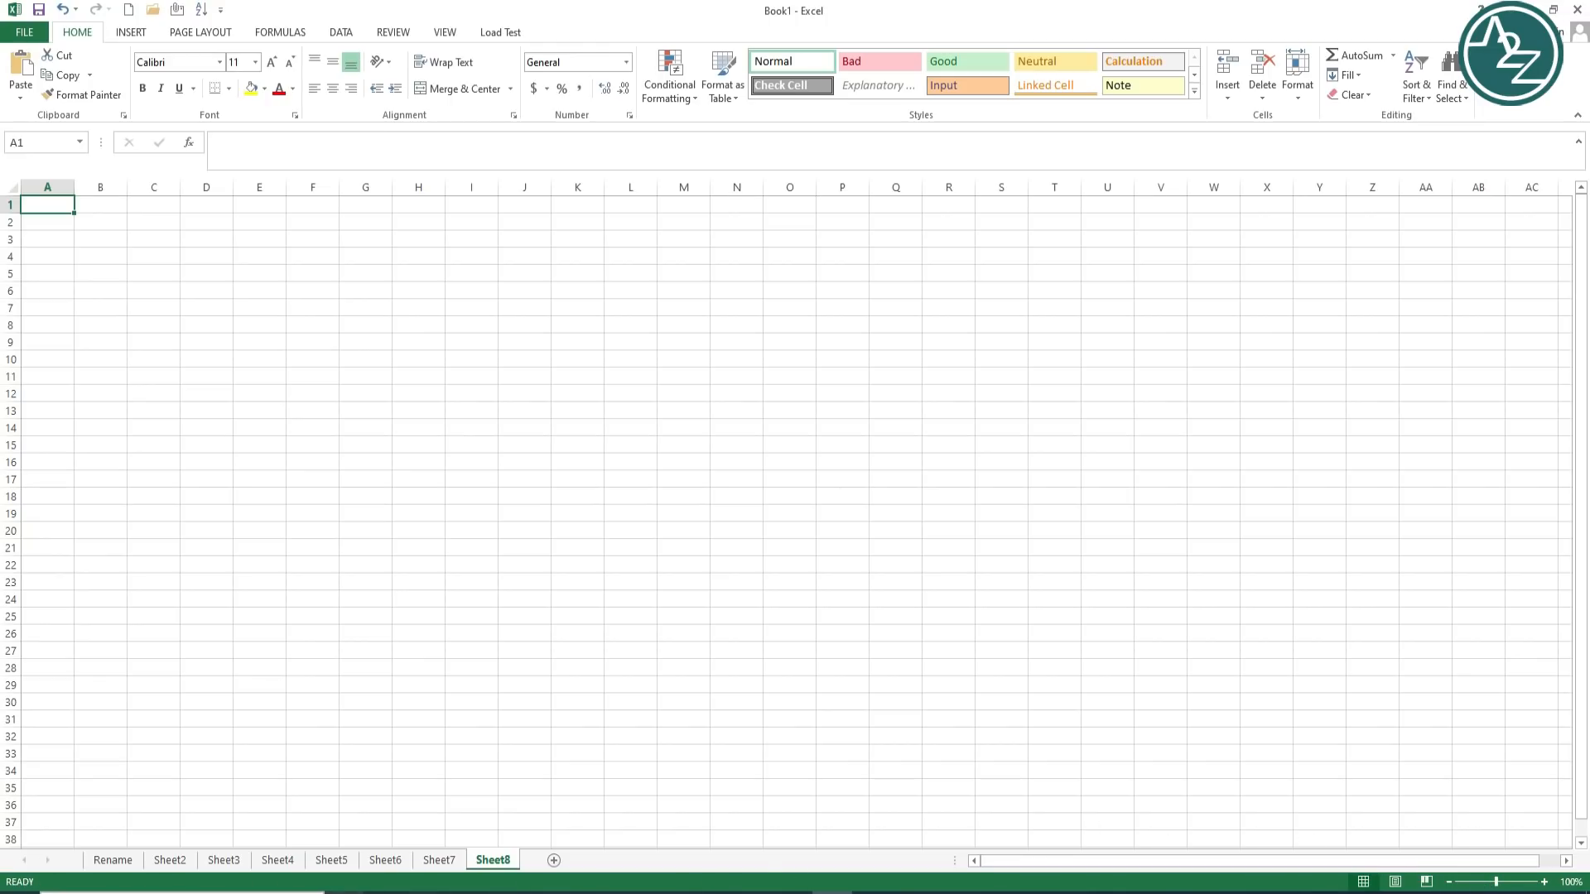
# Step: Enter 5, 7, 8 and 9 into cells E4 through H4
pyautogui.click(264, 252)
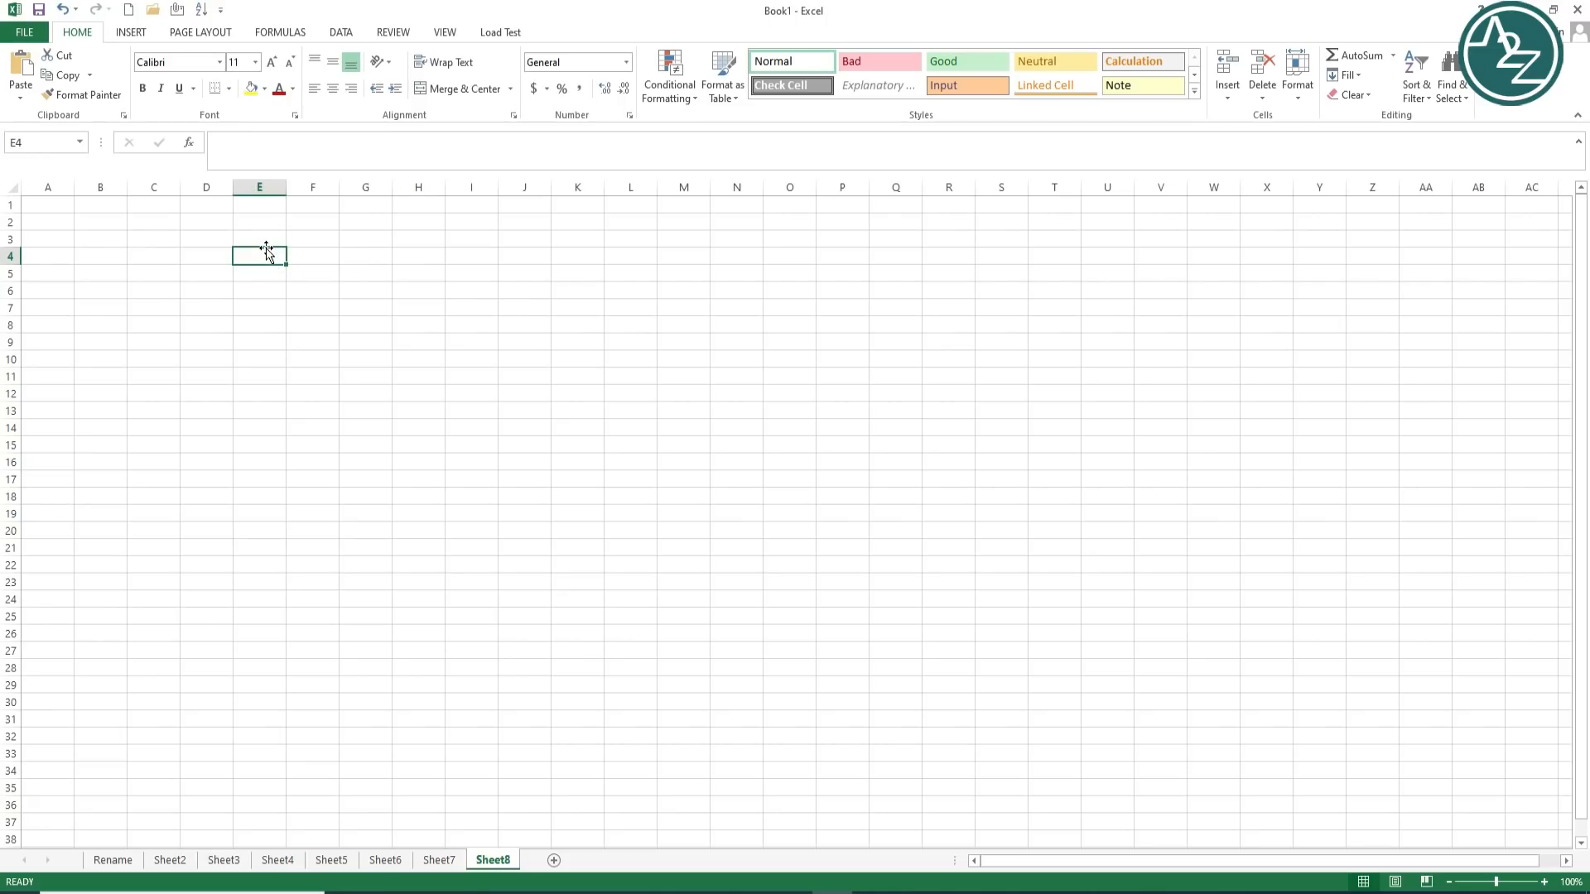
pyautogui.write('5')
pyautogui.press('Tab')
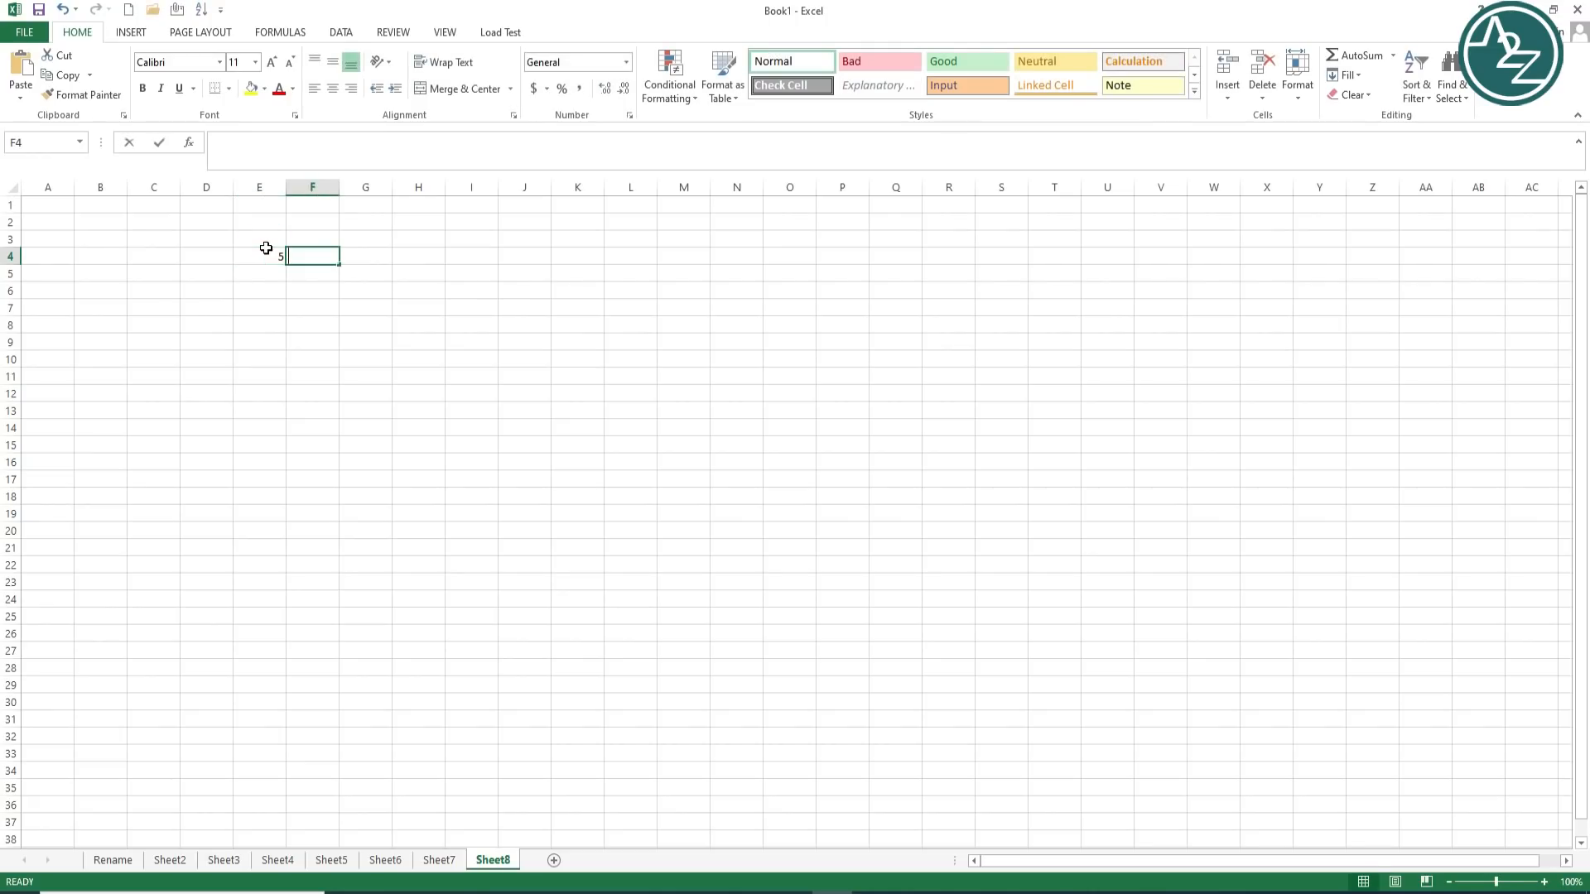
pyautogui.write('7')
pyautogui.press('Tab')
pyautogui.write('8')
pyautogui.press('Tab')
pyautogui.write('9')
pyautogui.press('Tab')
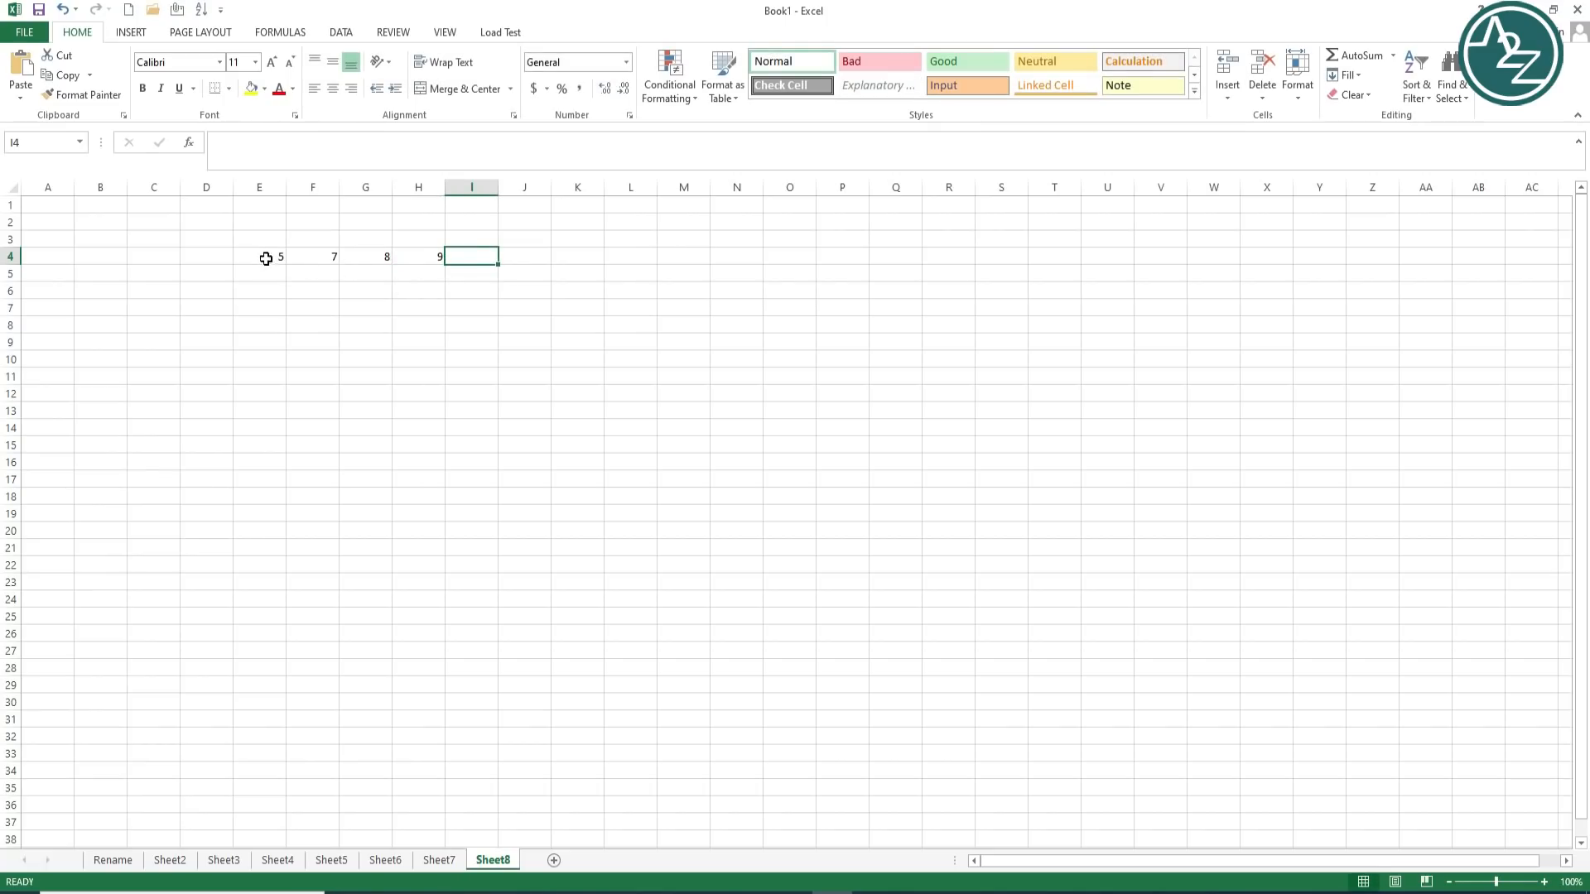
# Step: Select E4:H4 to read their average, count and sum in the status bar
pyautogui.moveTo(265, 255); pyautogui.dragTo(415, 255)
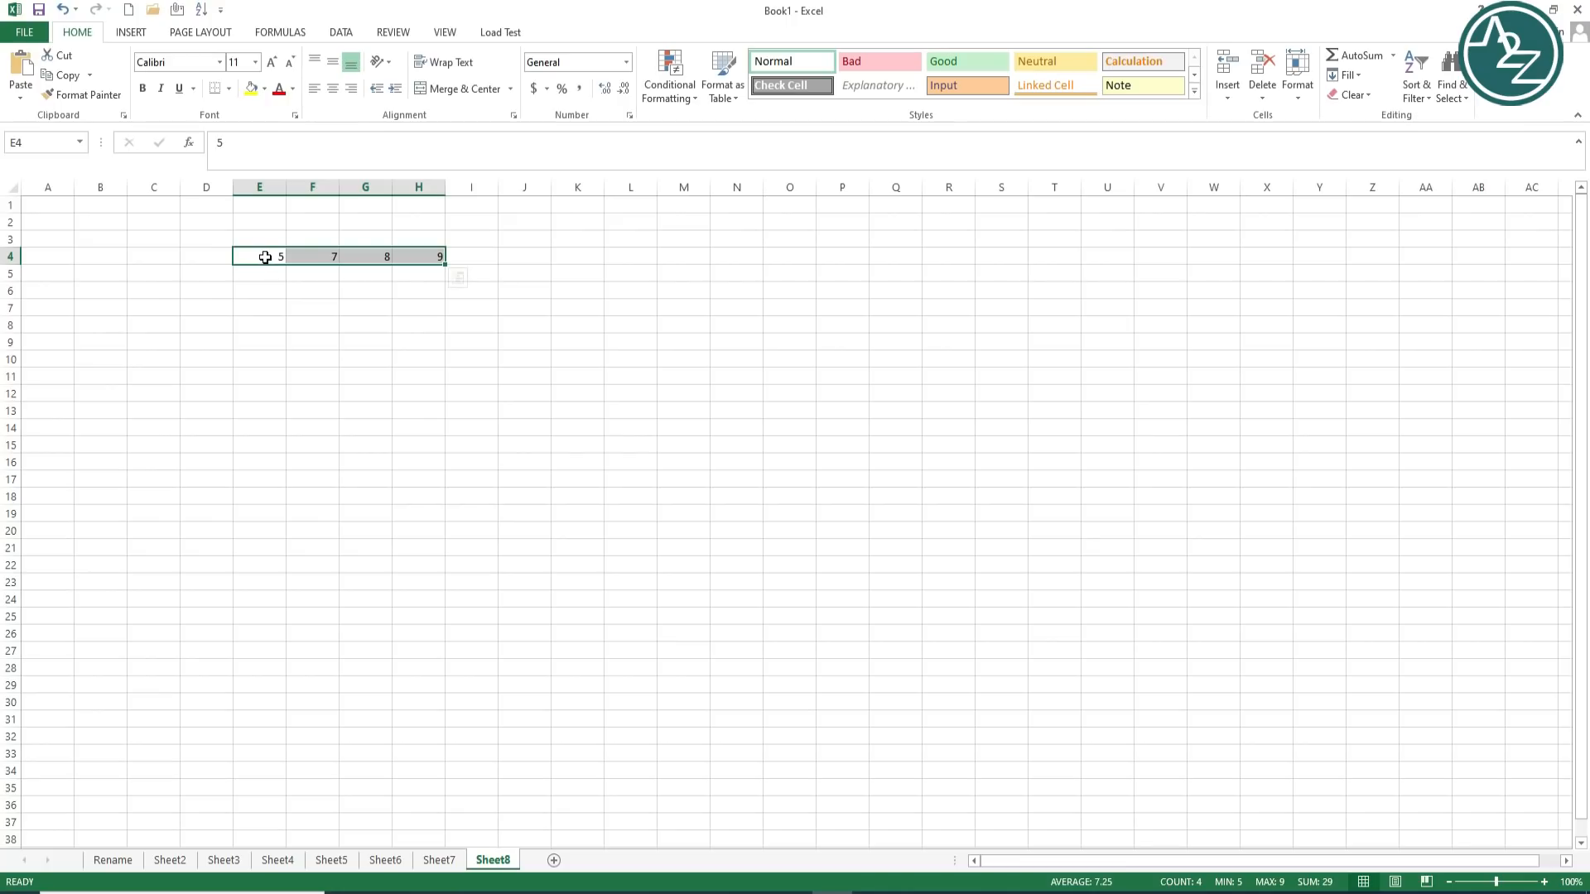
pyautogui.click(277, 323)
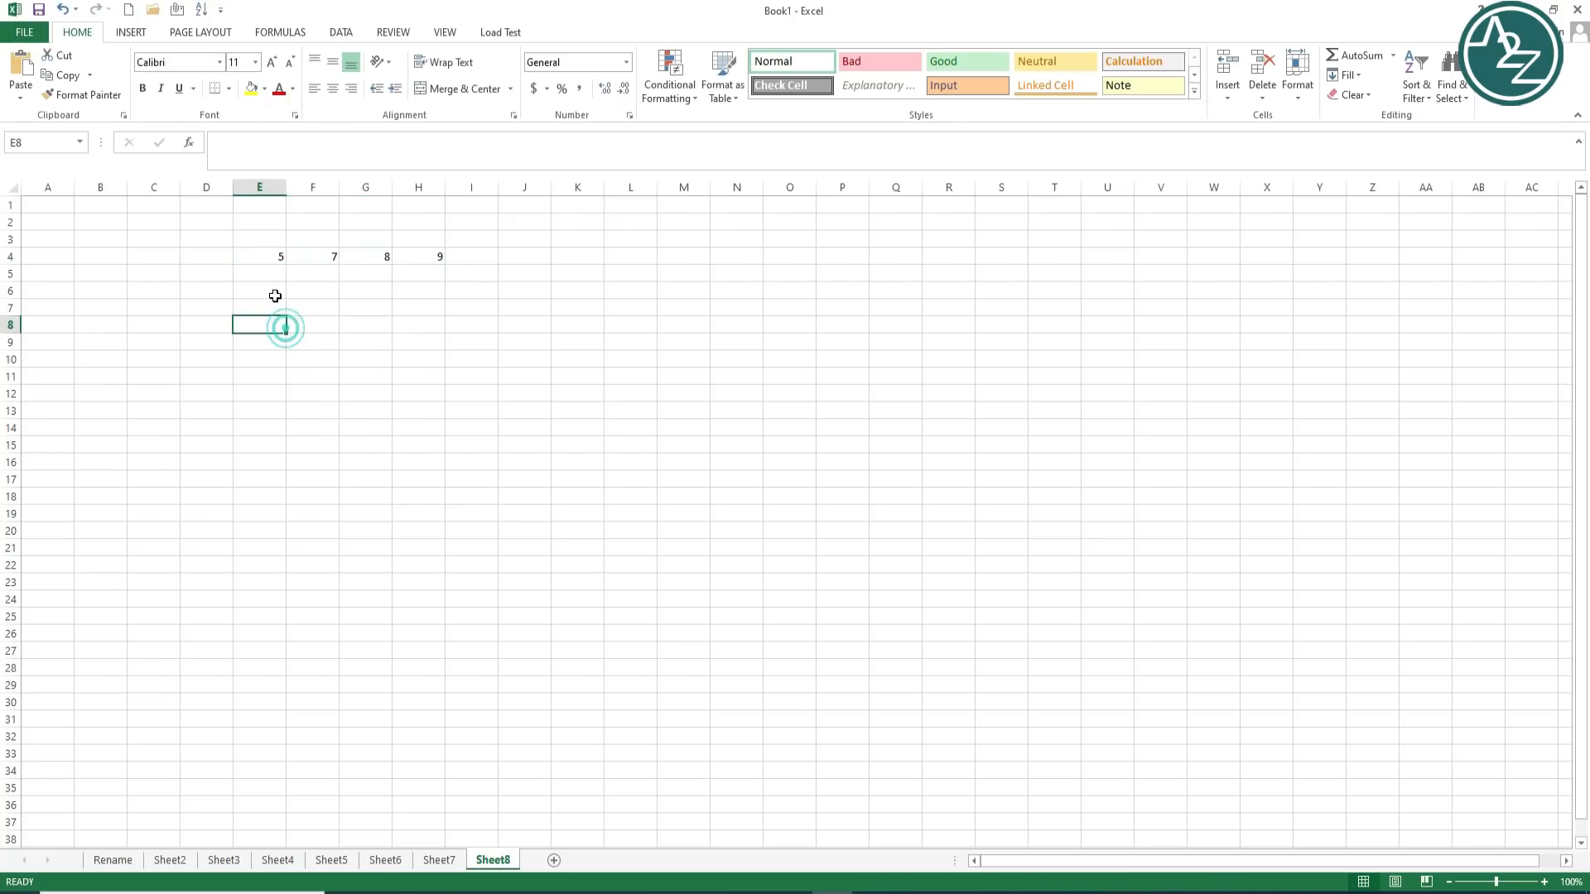
pyautogui.moveTo(260, 257); pyautogui.dragTo(423, 261)
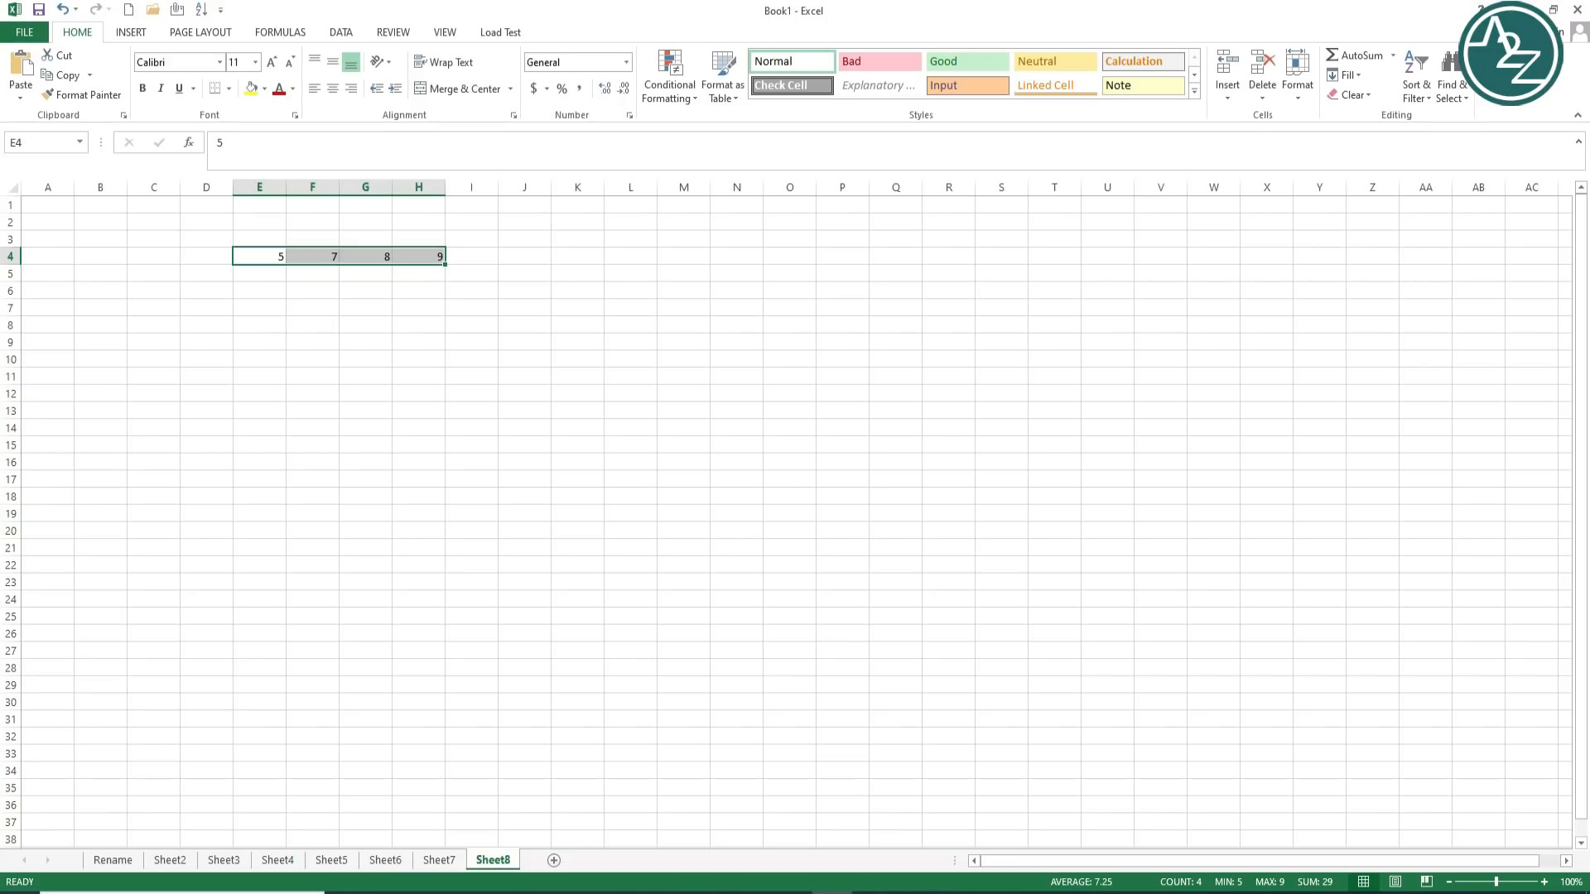
# Step: View the status bar customization options, then glance at Page Layout and return to Home
pyautogui.rightClick(1028, 884)
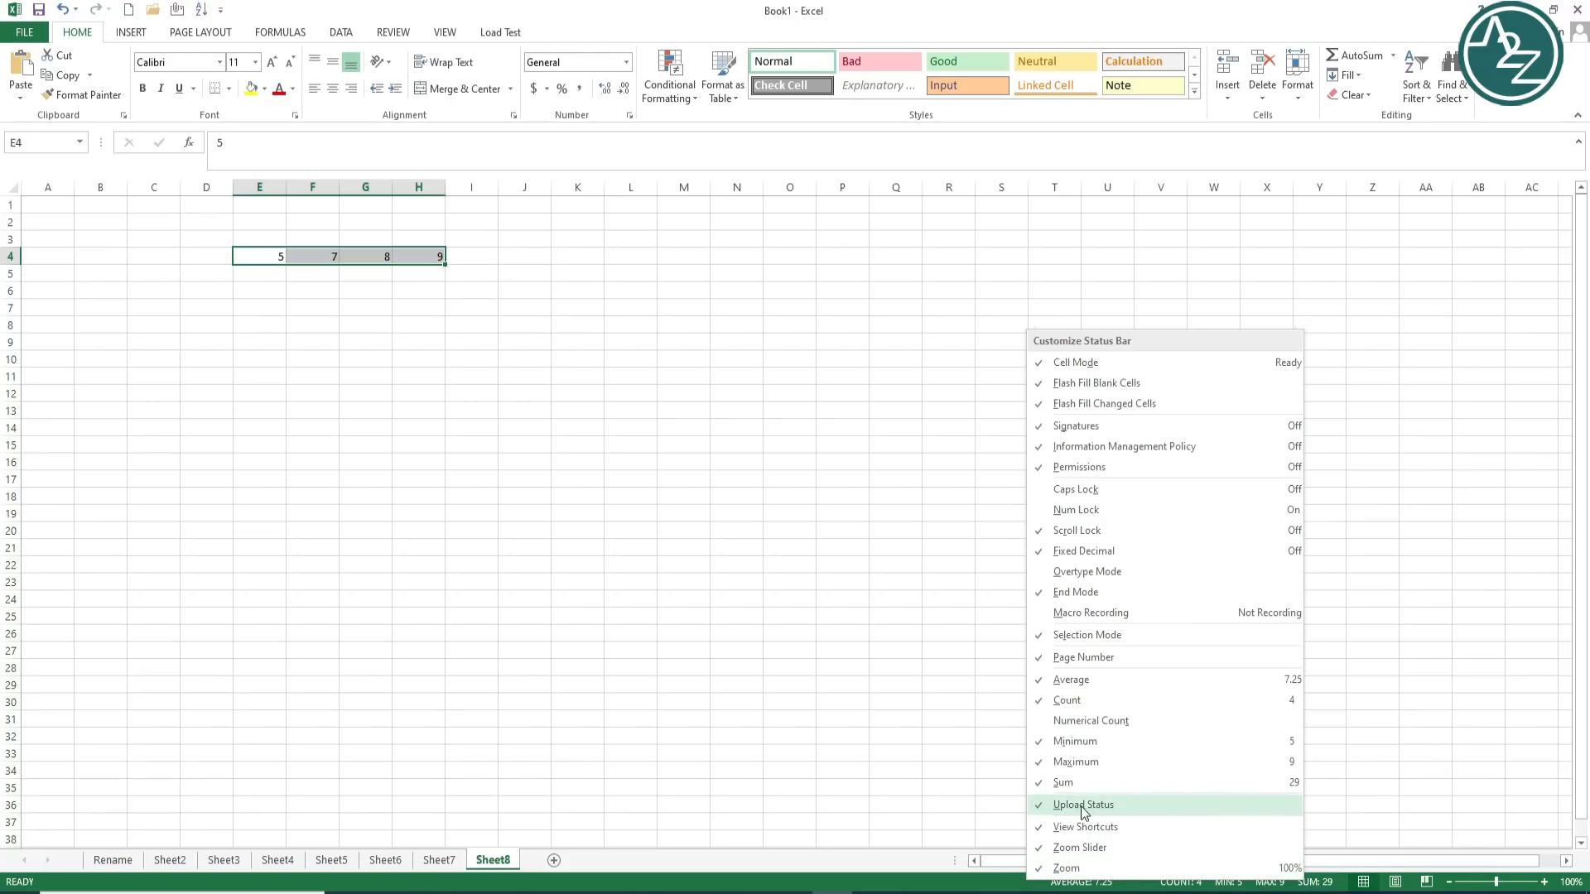
pyautogui.click(1366, 886)
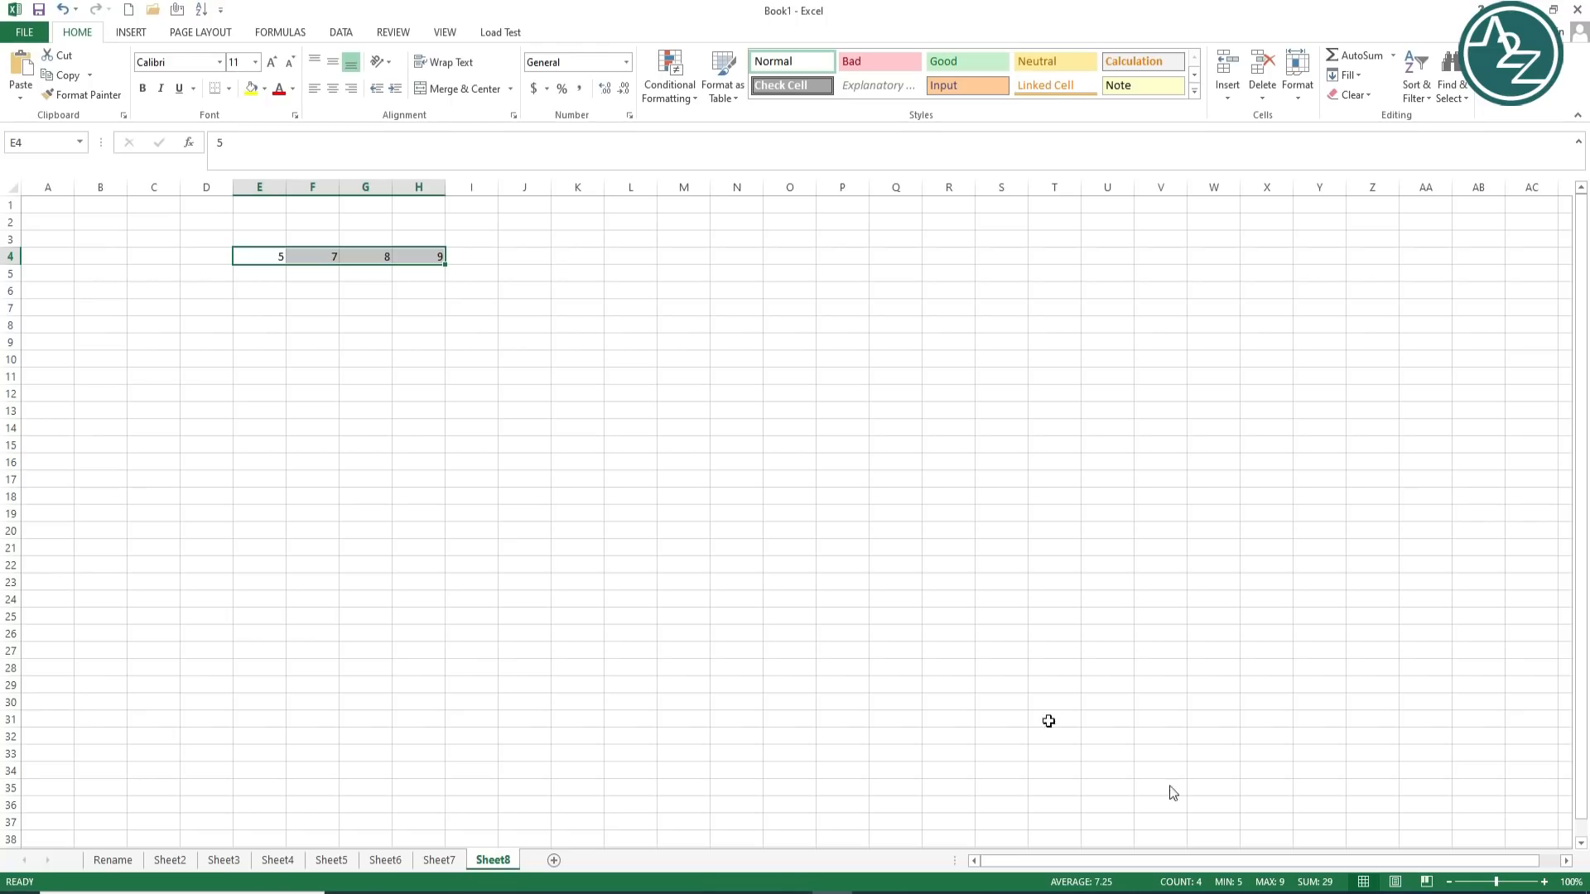
pyautogui.click(202, 32)
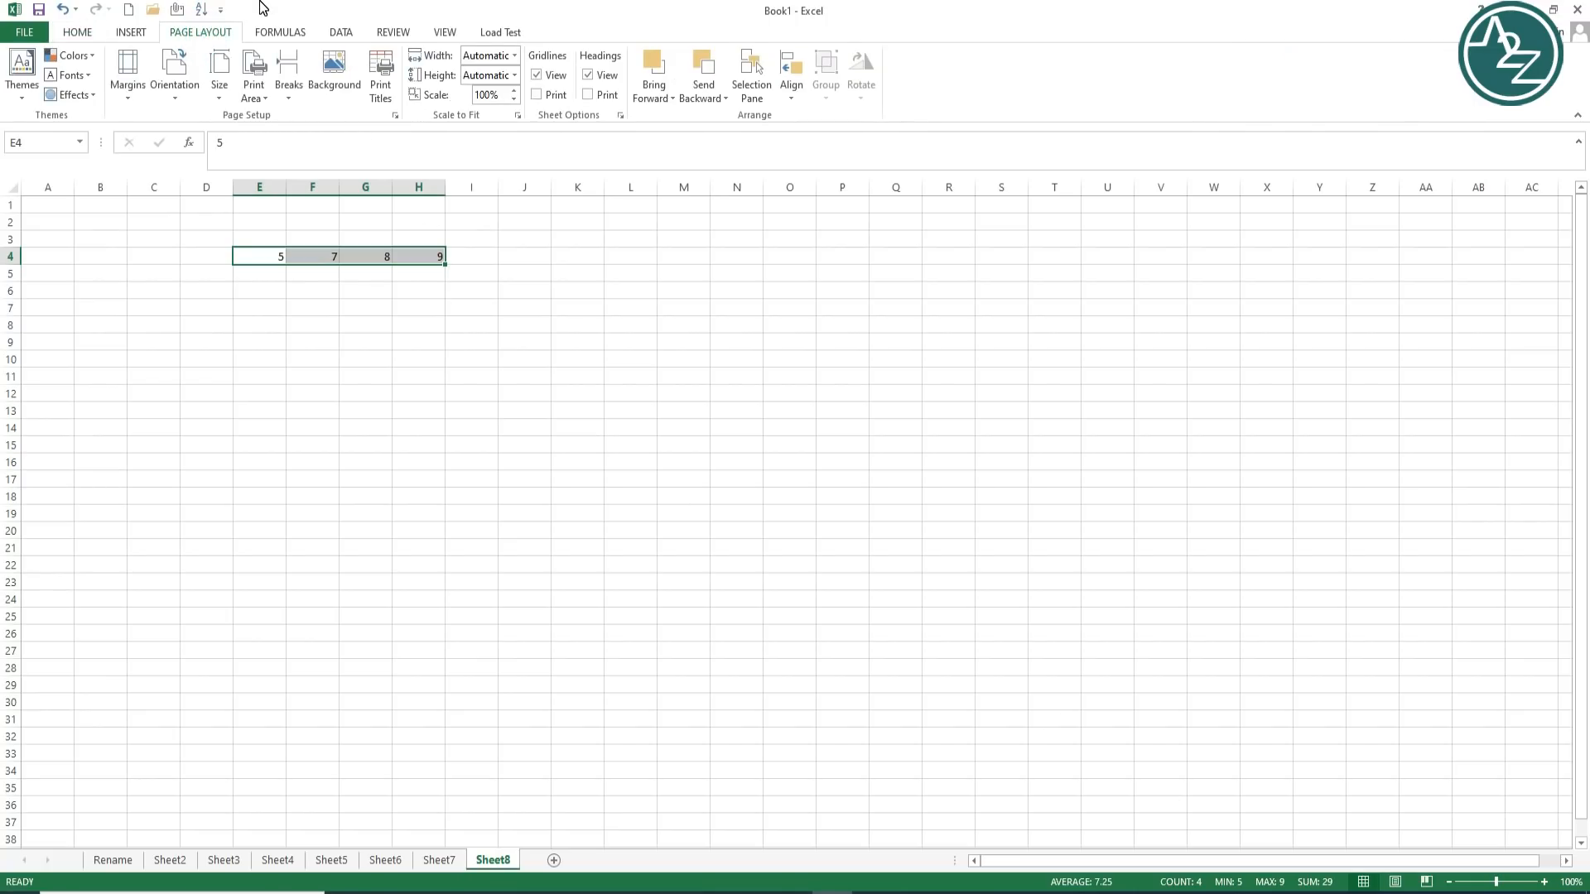
pyautogui.click(85, 34)
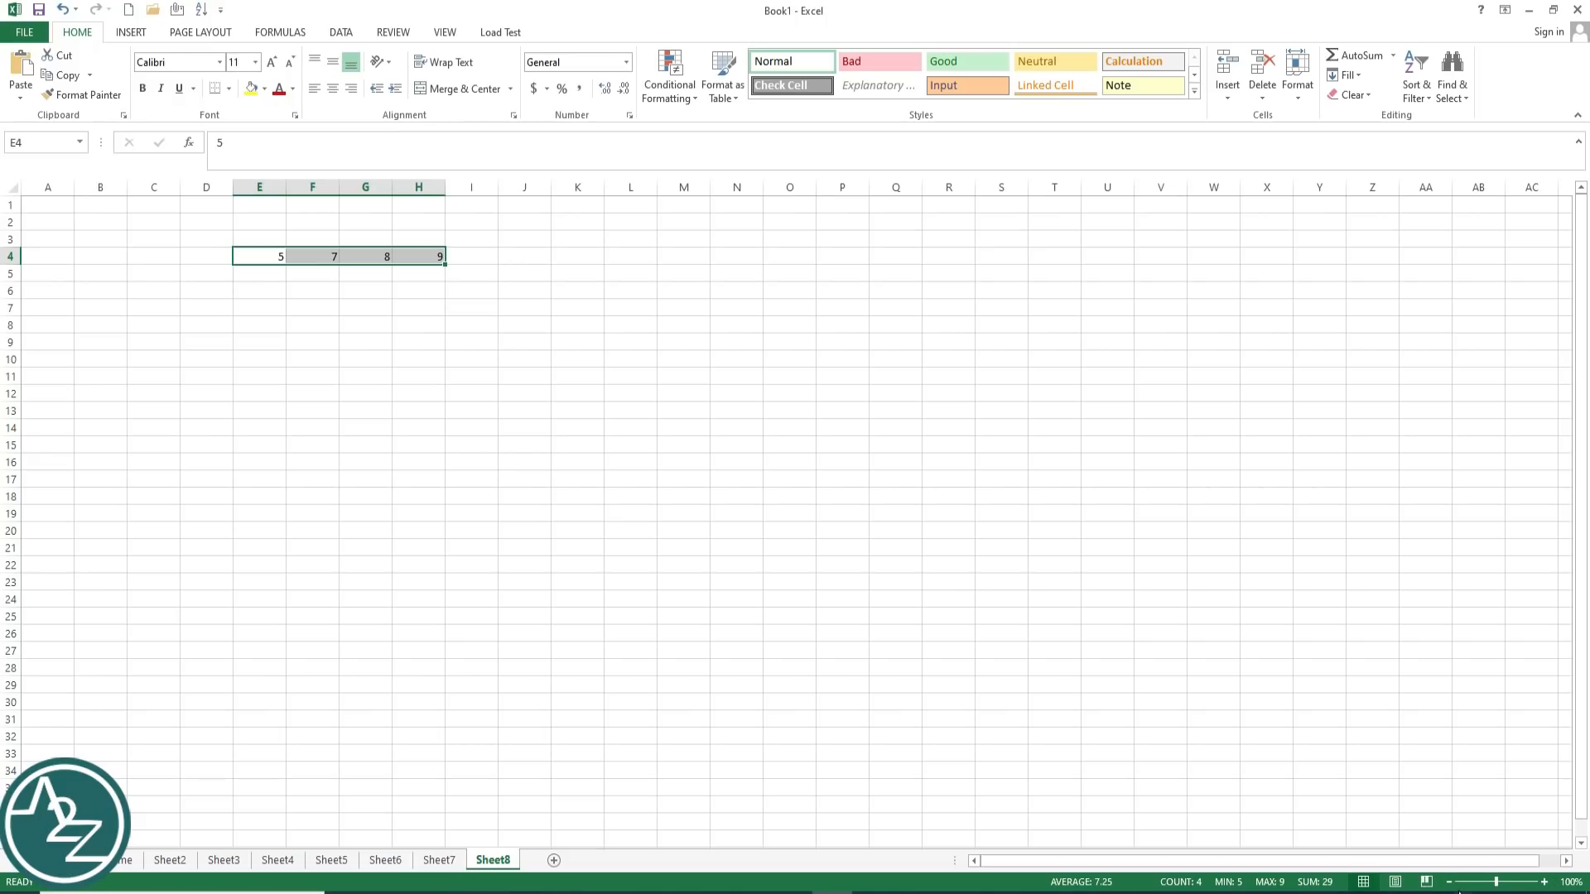
# Step: Zoom in on the sheet, then step the zoom back out six times
pyautogui.scroll(7, 1459, 888)
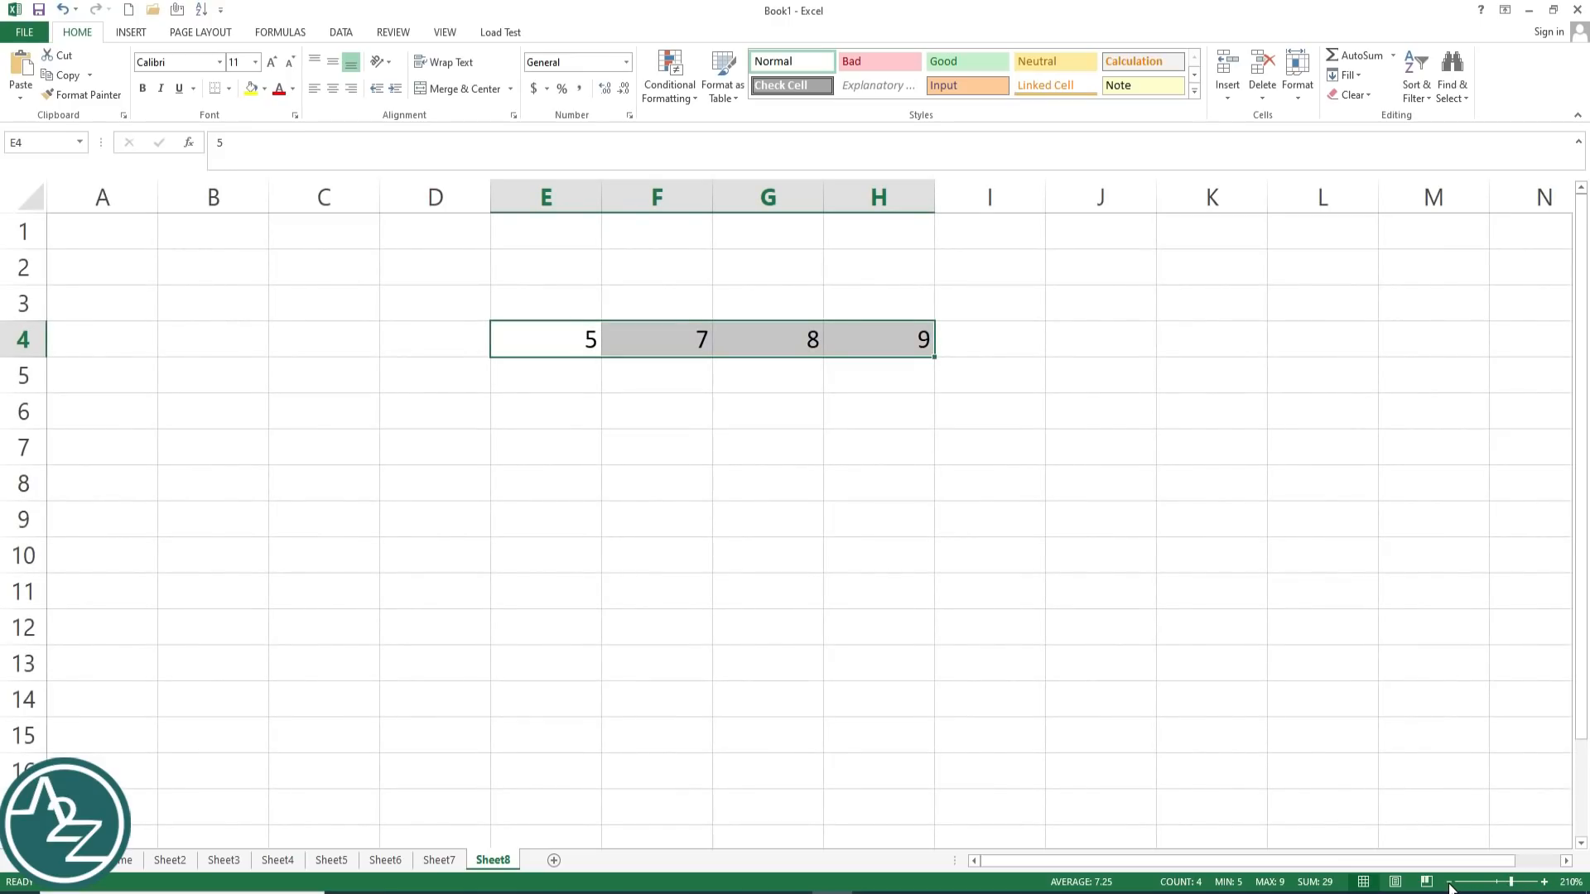
pyautogui.click(1449, 884)
pyautogui.click(1449, 884)
pyautogui.click(1449, 884)
pyautogui.click(1449, 885)
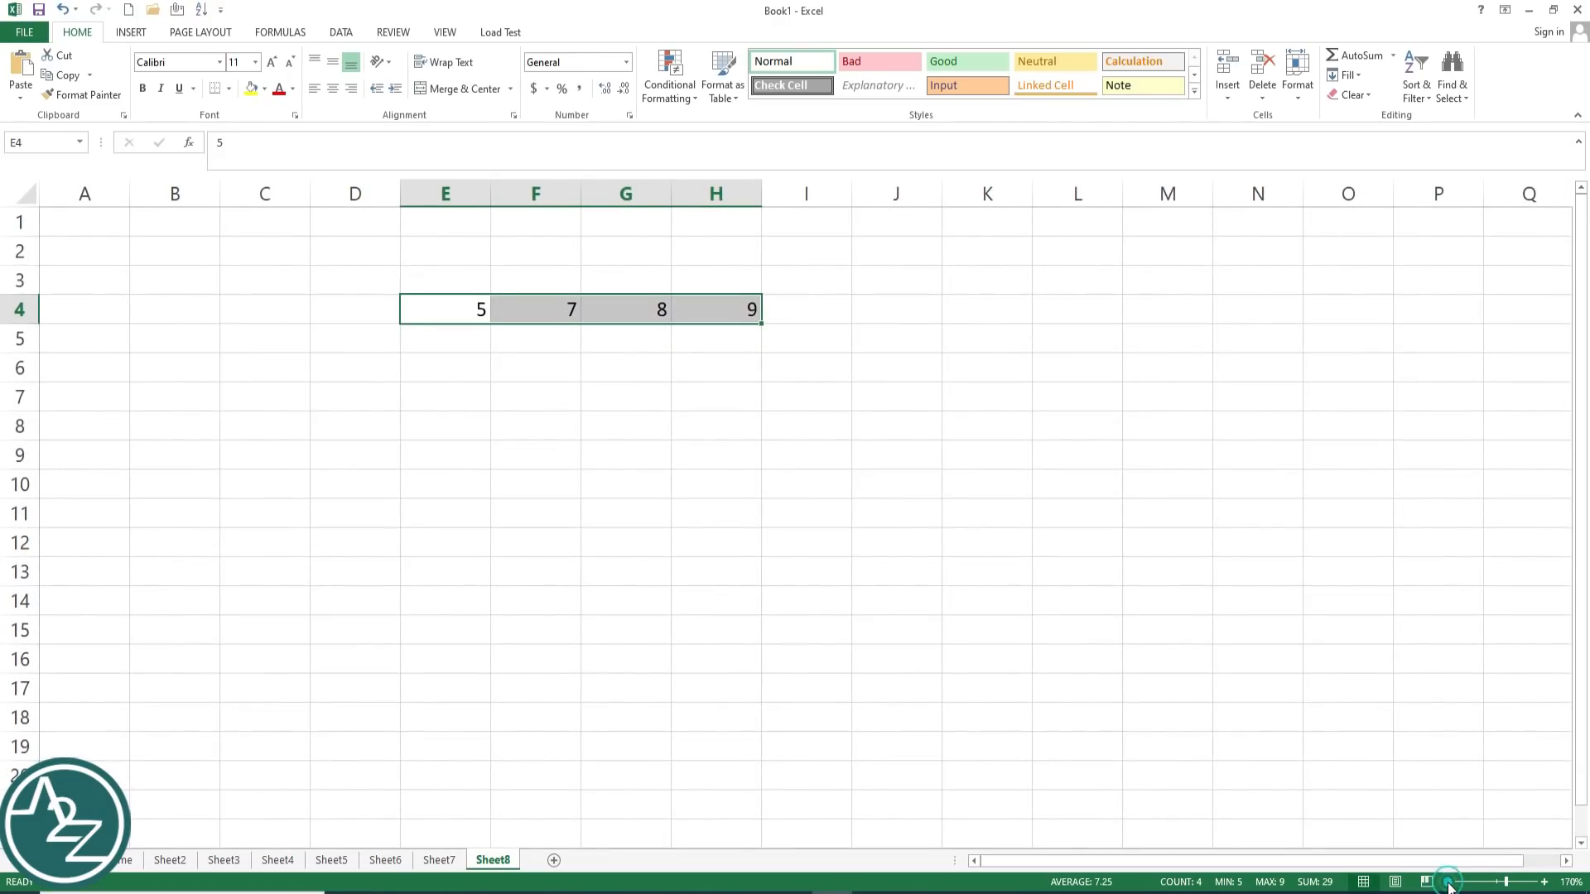
pyautogui.click(1449, 885)
pyautogui.click(1449, 884)
pyautogui.click(1449, 885)
pyautogui.click(1449, 885)
pyautogui.click(1450, 885)
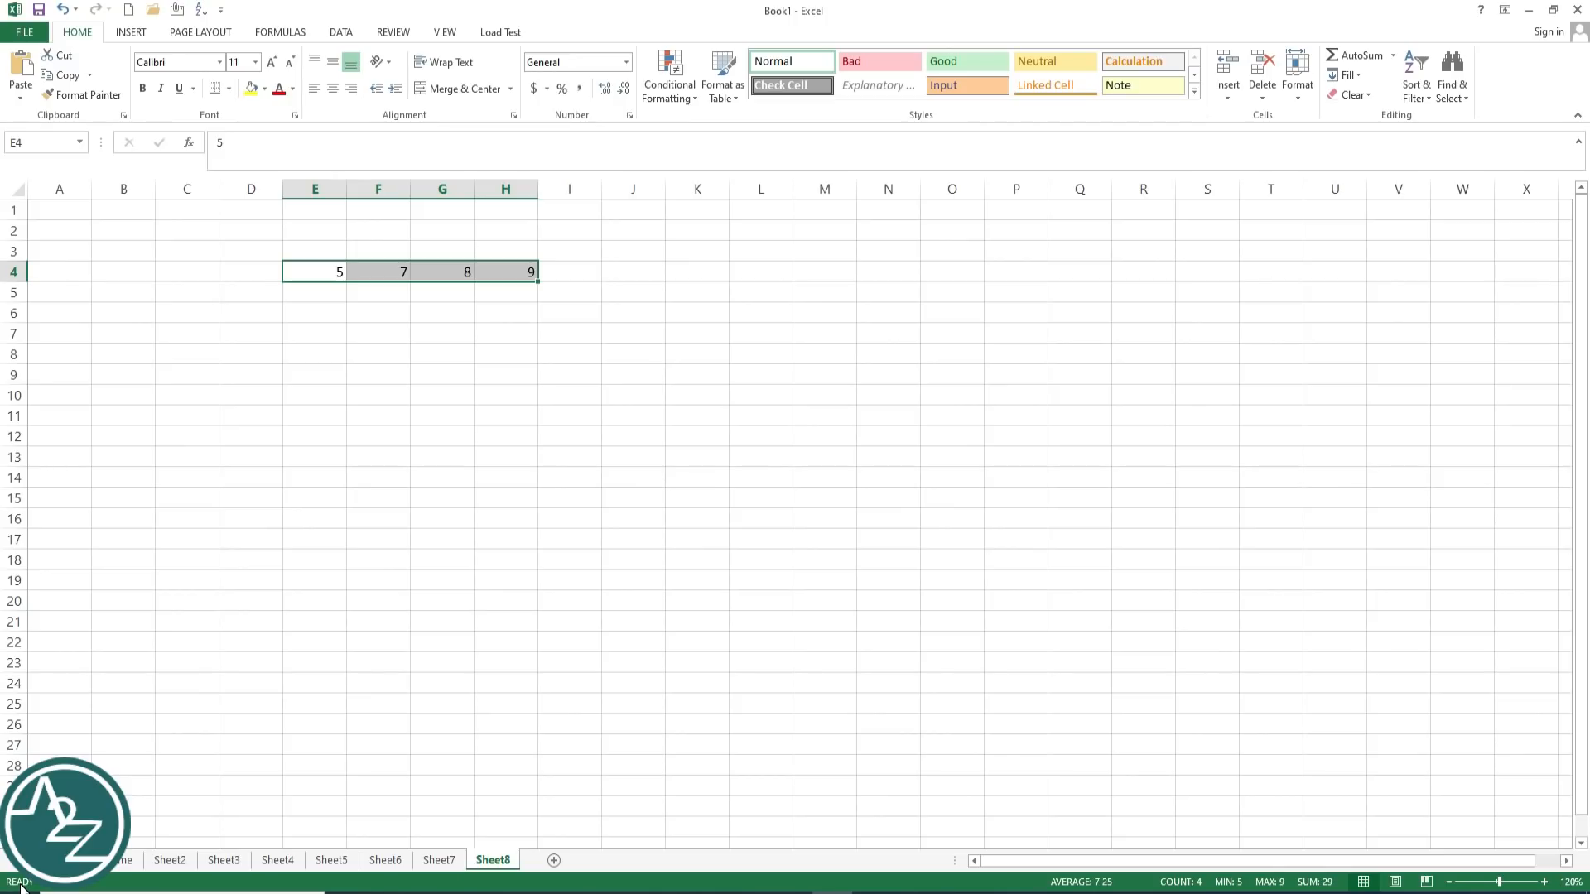
pyautogui.click(455, 362)
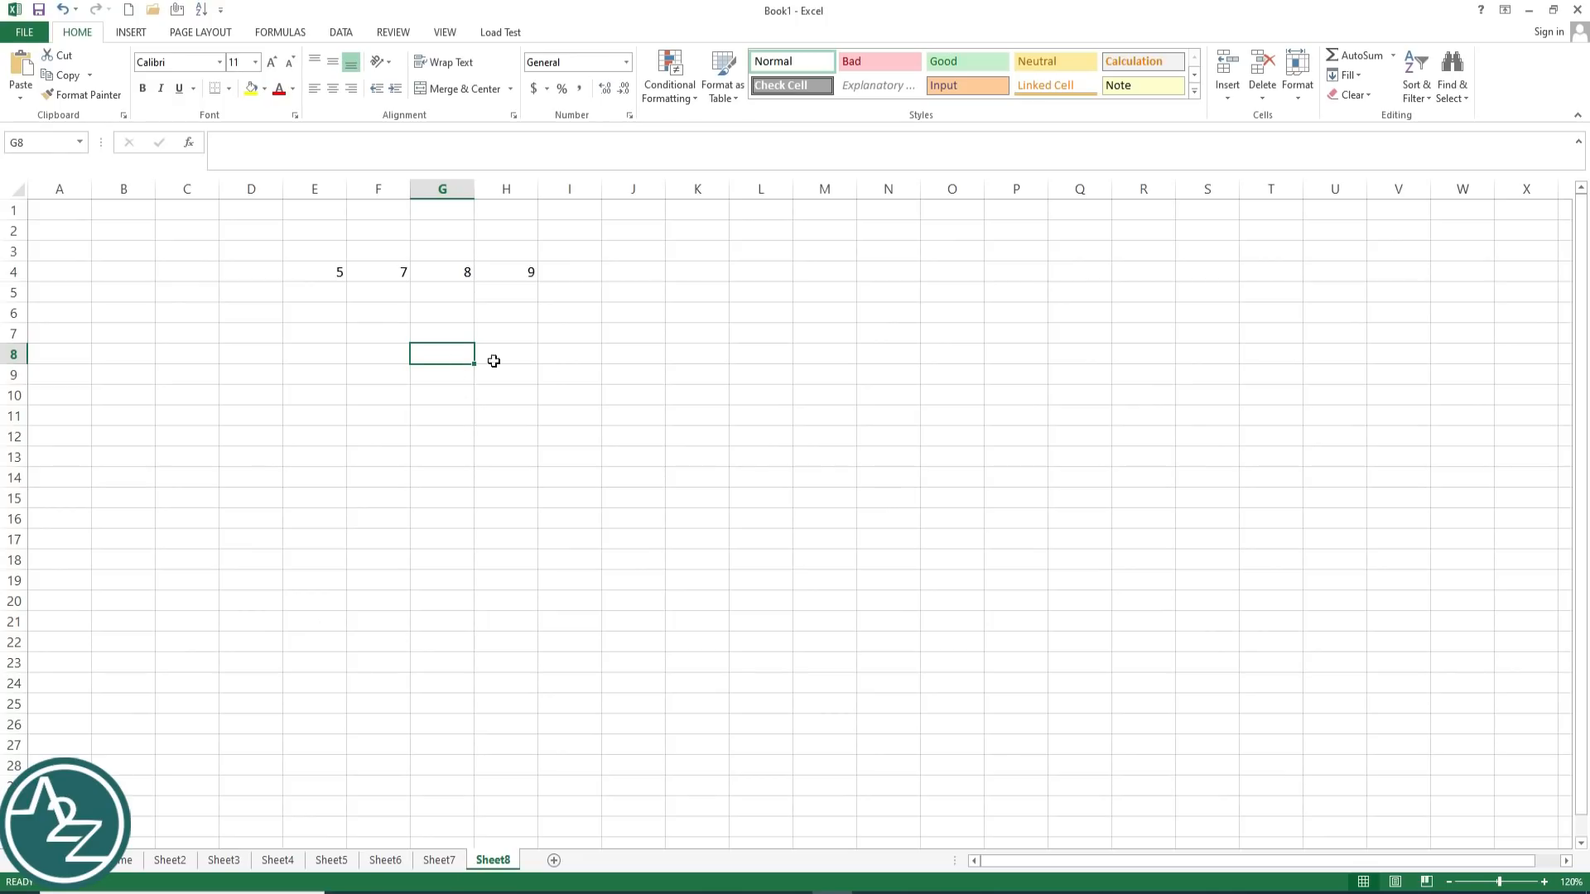
# Step: Enter the person's first name into cell I7
pyautogui.click(630, 360)
pyautogui.click(799, 356)
pyautogui.click(965, 356)
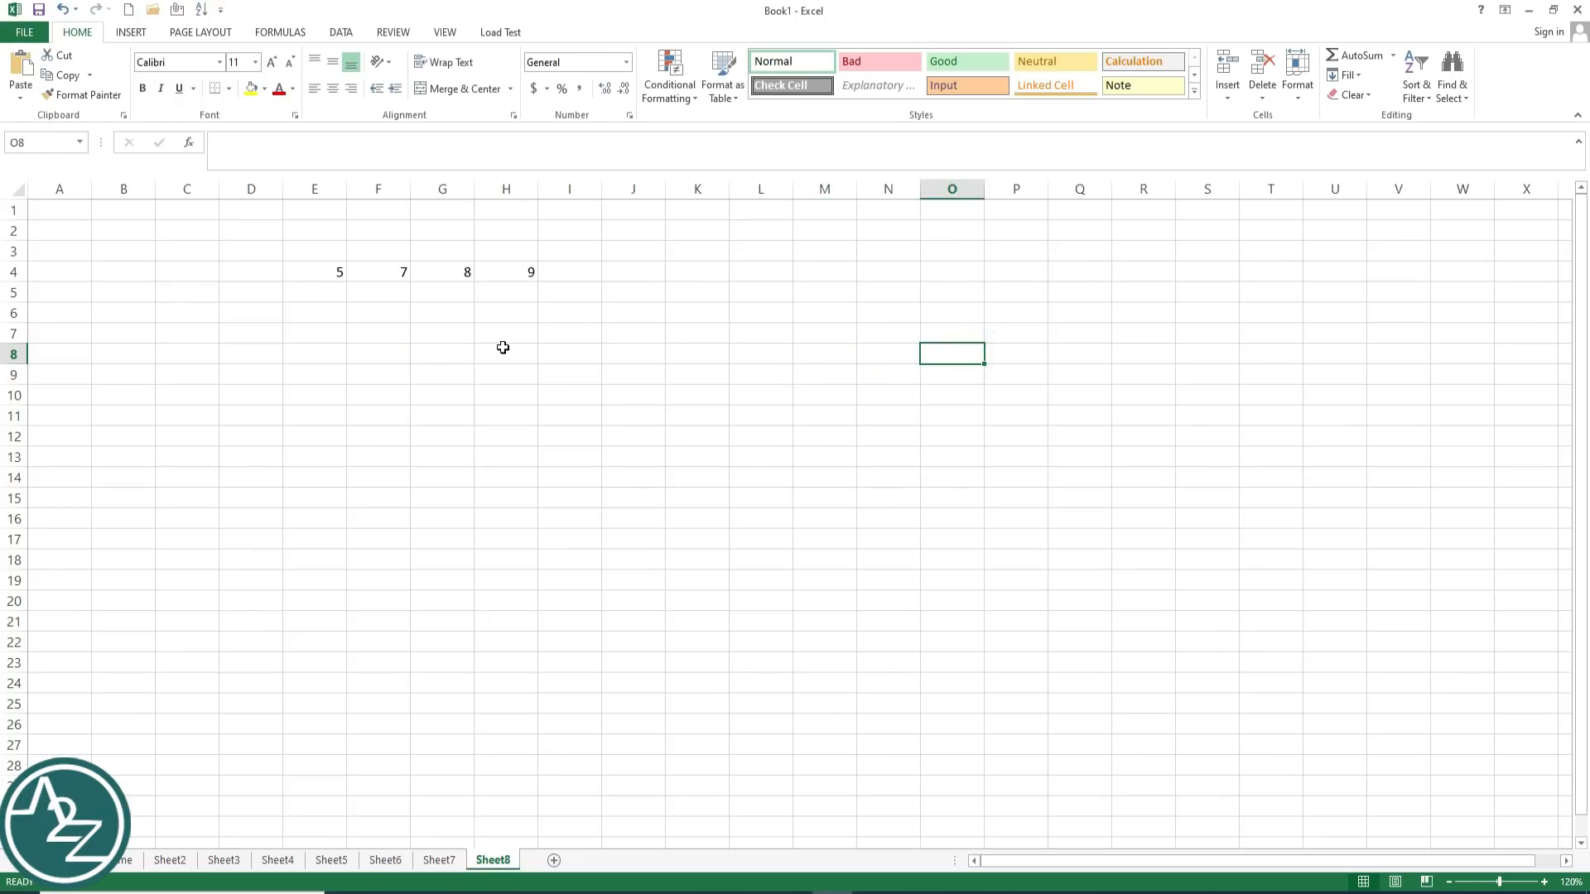
pyautogui.click(438, 357)
pyautogui.click(573, 331)
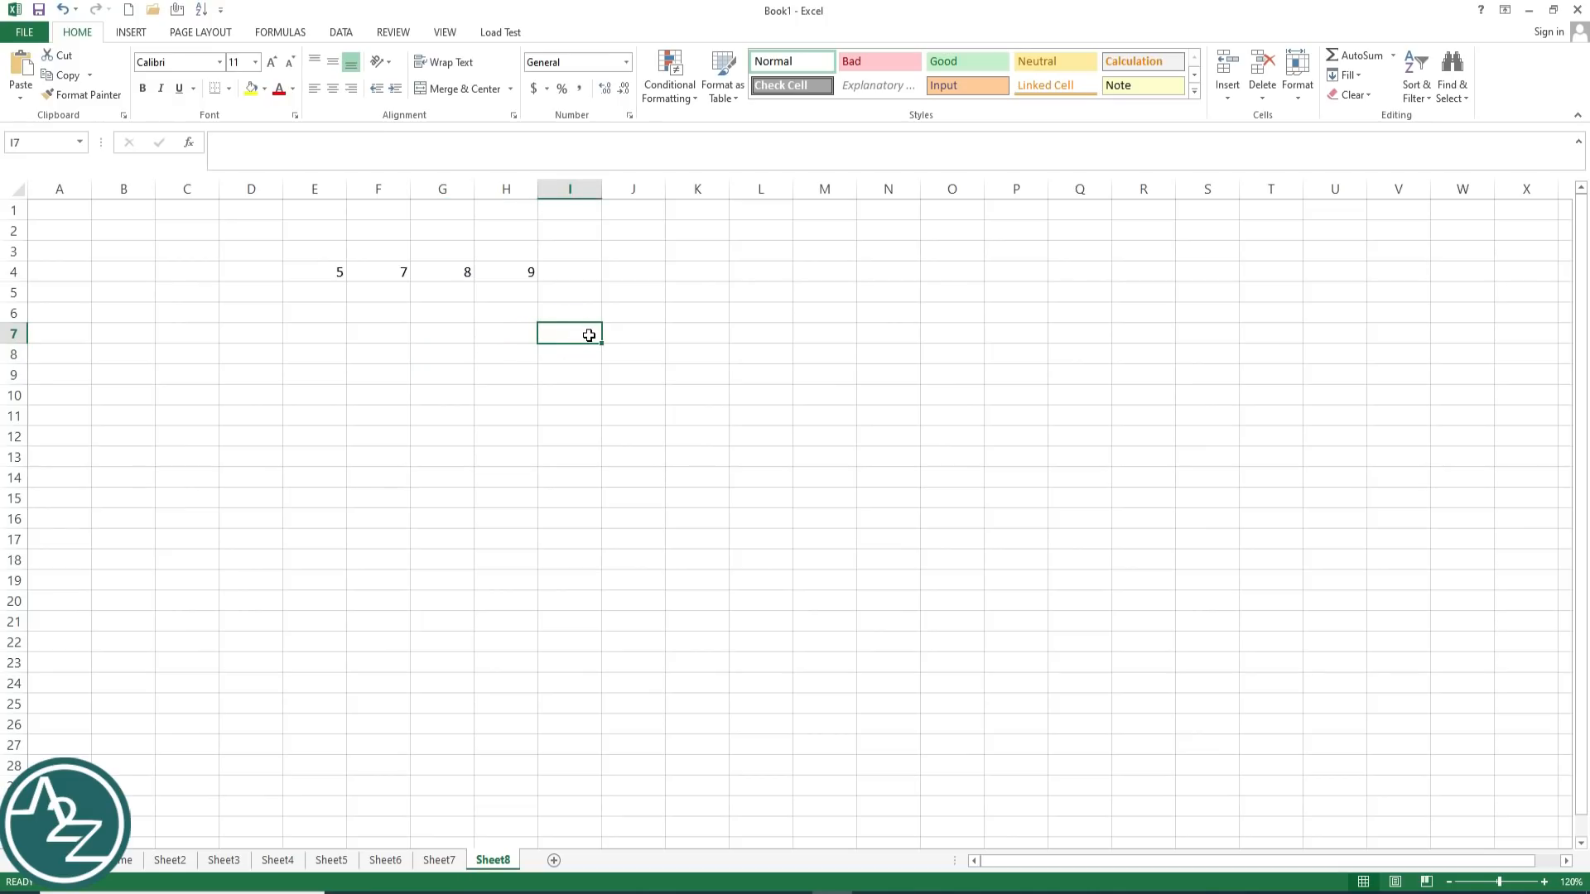
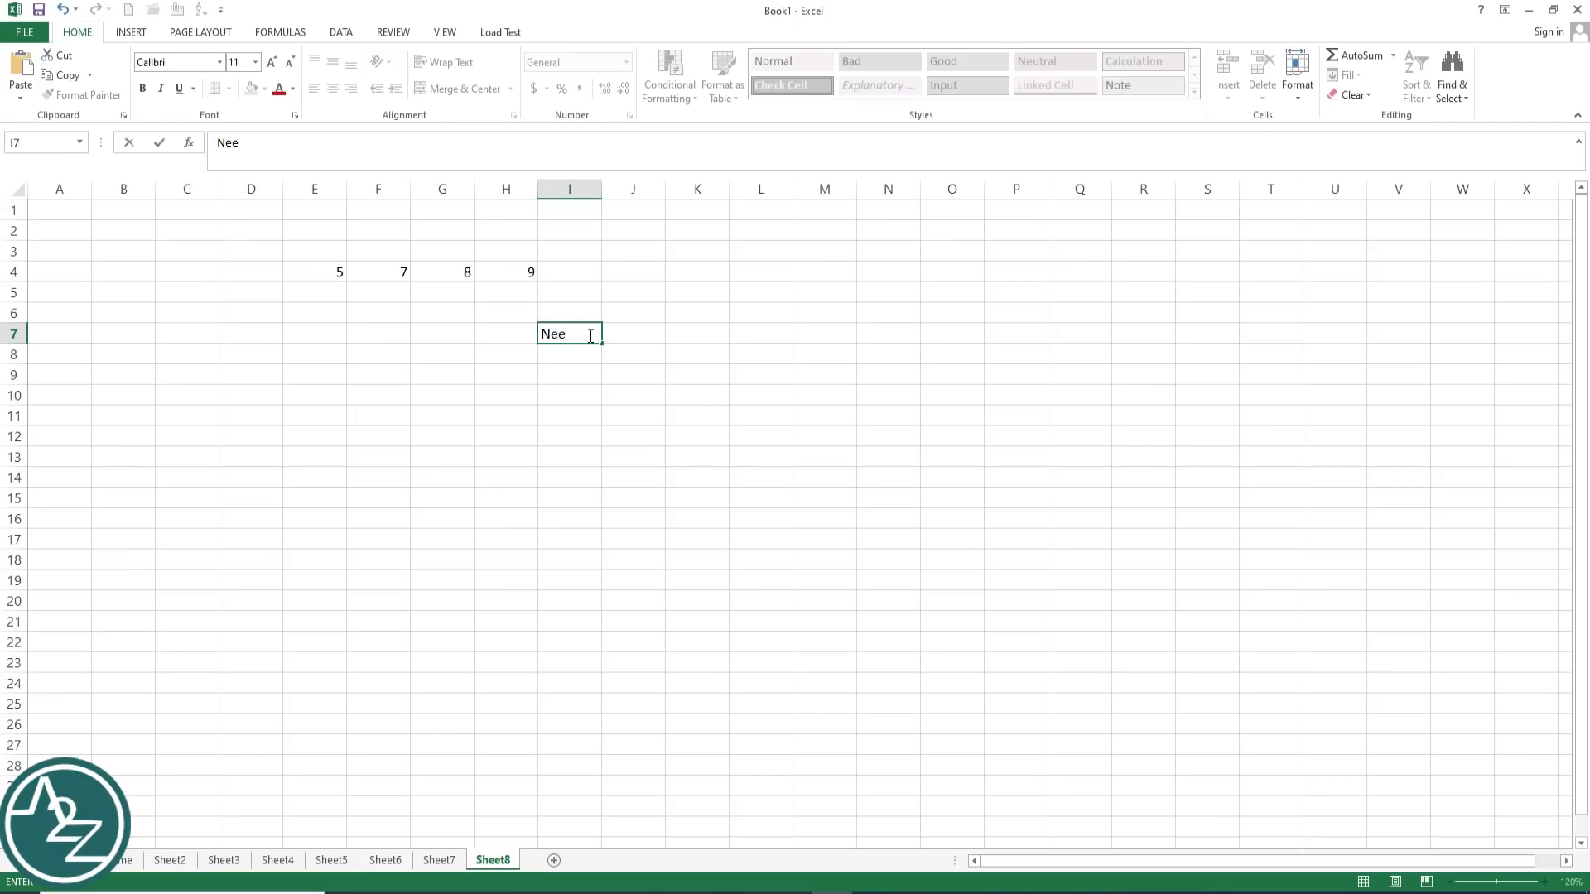
pyautogui.press('Tab')
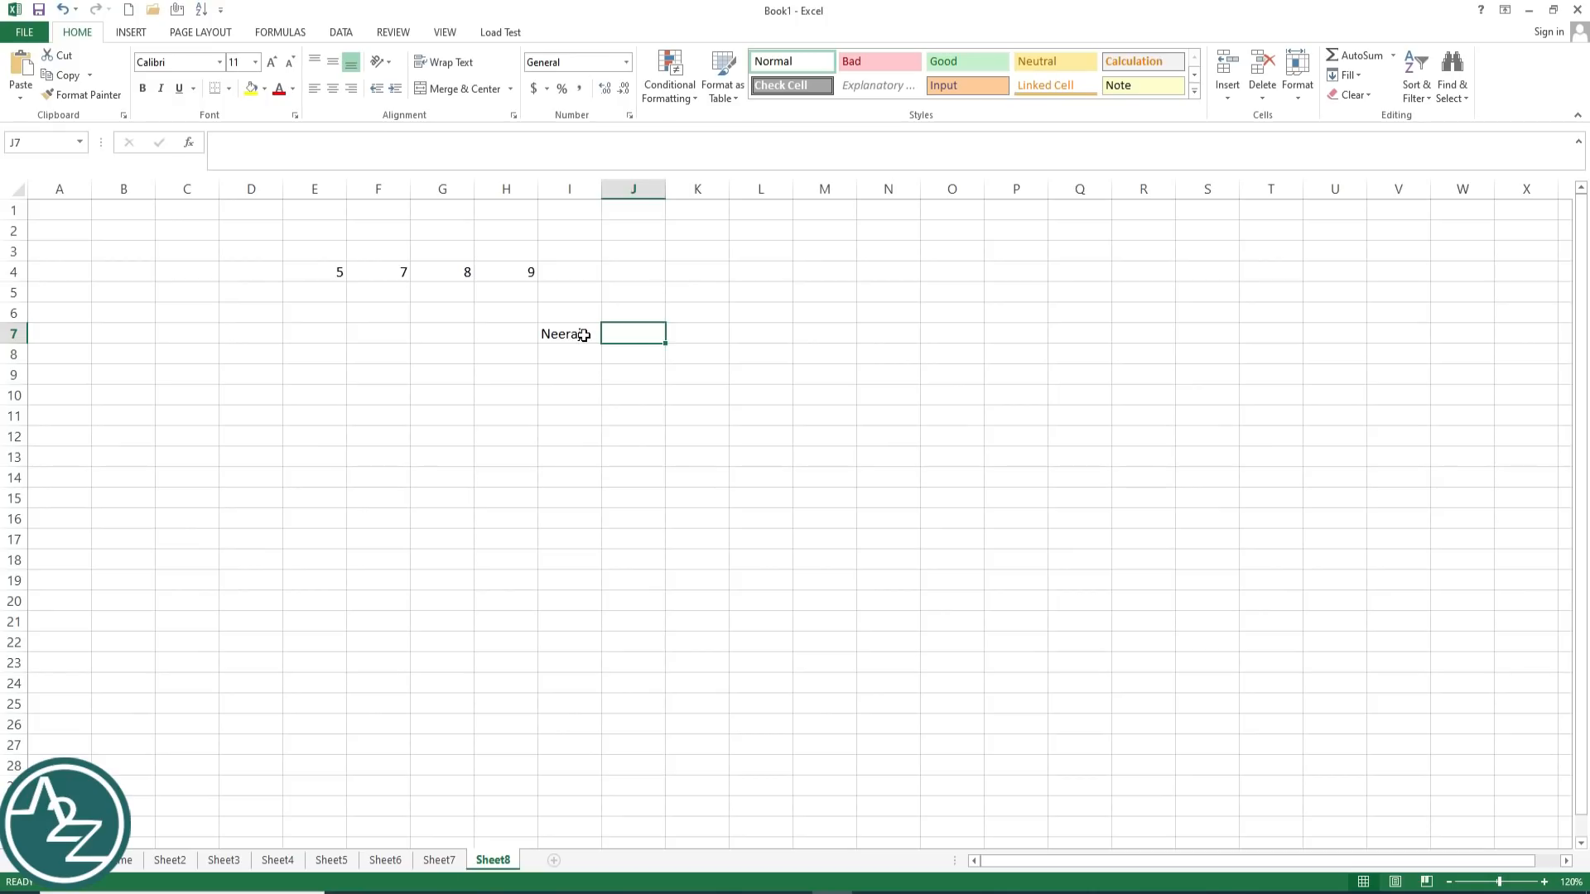
# Step: Append the person's surname to I7's contents through the formula bar
pyautogui.doubleClick(586, 335)
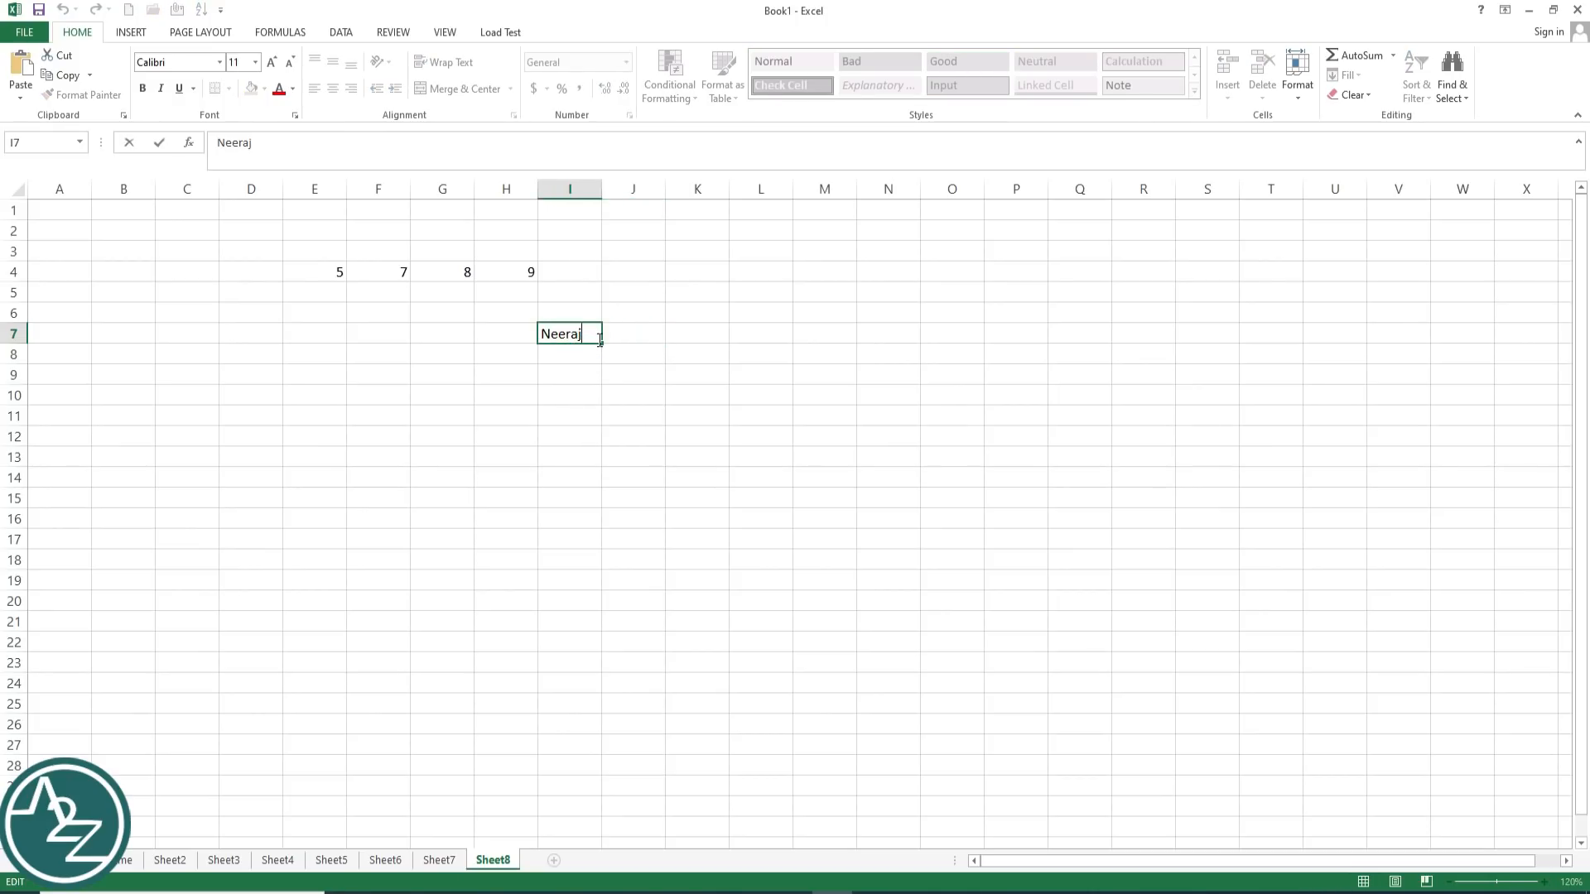
pyautogui.click(606, 384)
pyautogui.click(580, 329)
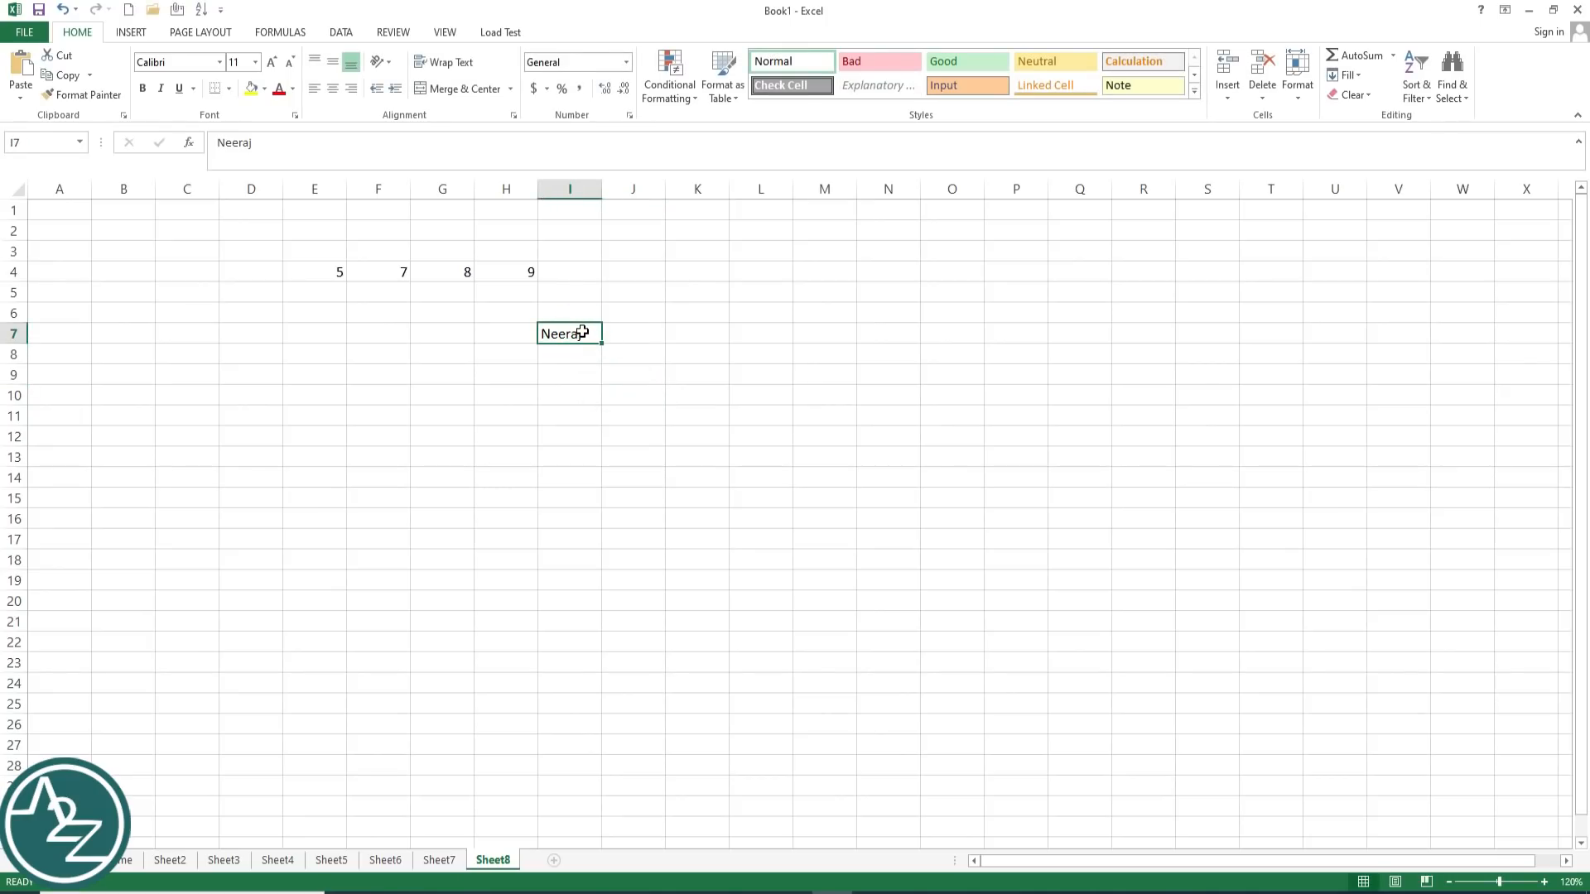
pyautogui.click(294, 145)
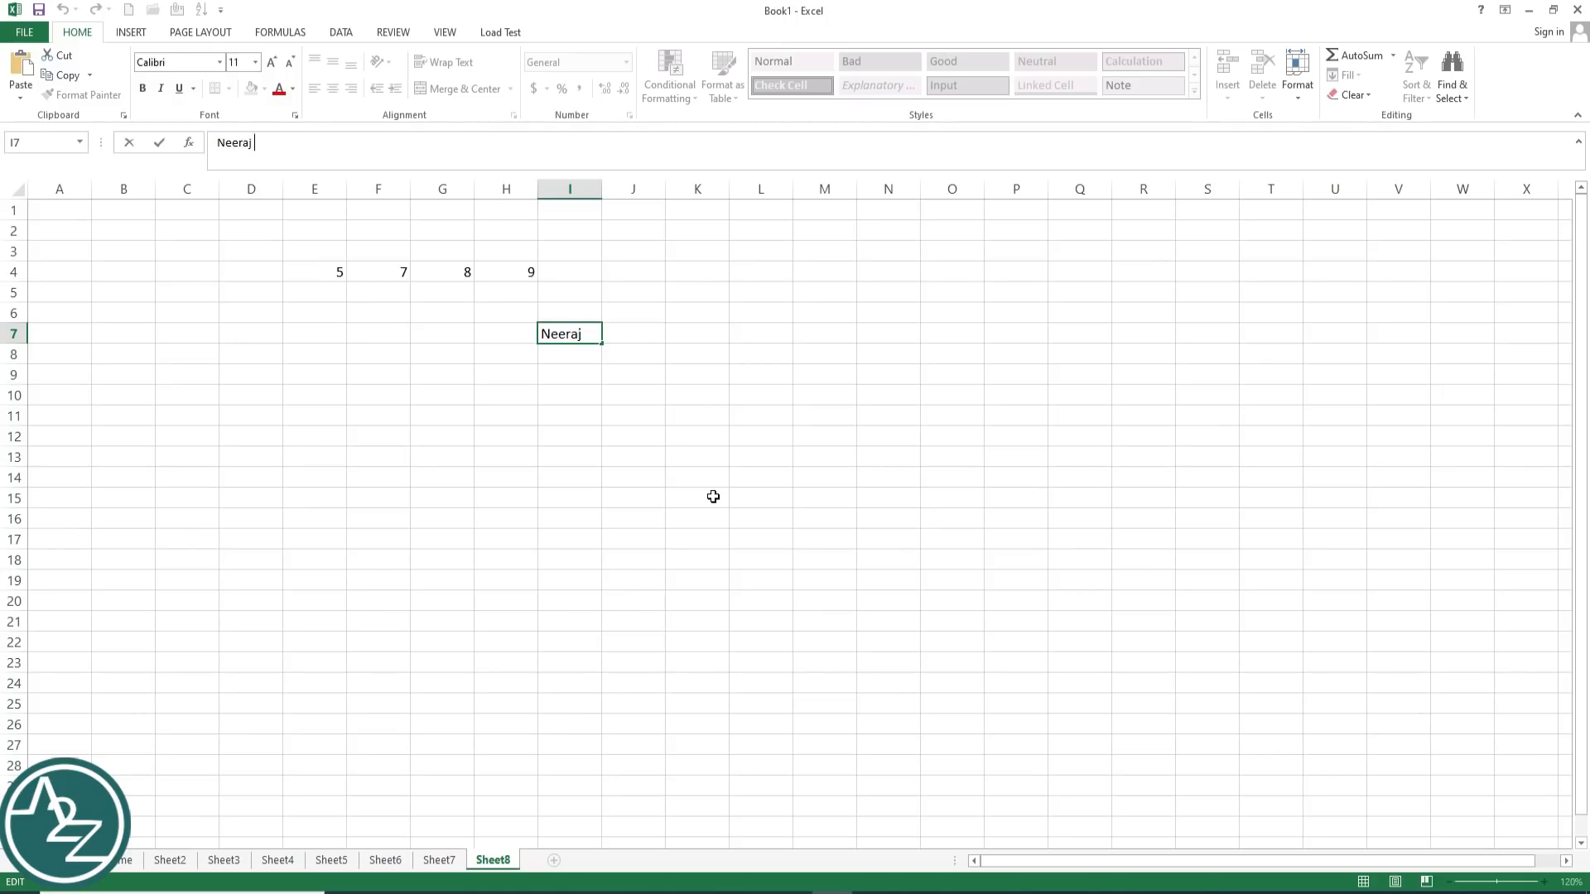
# Step: Commit the full name and drag column I's border wider so I7's name fits
pyautogui.click(655, 462)
pyautogui.click(568, 331)
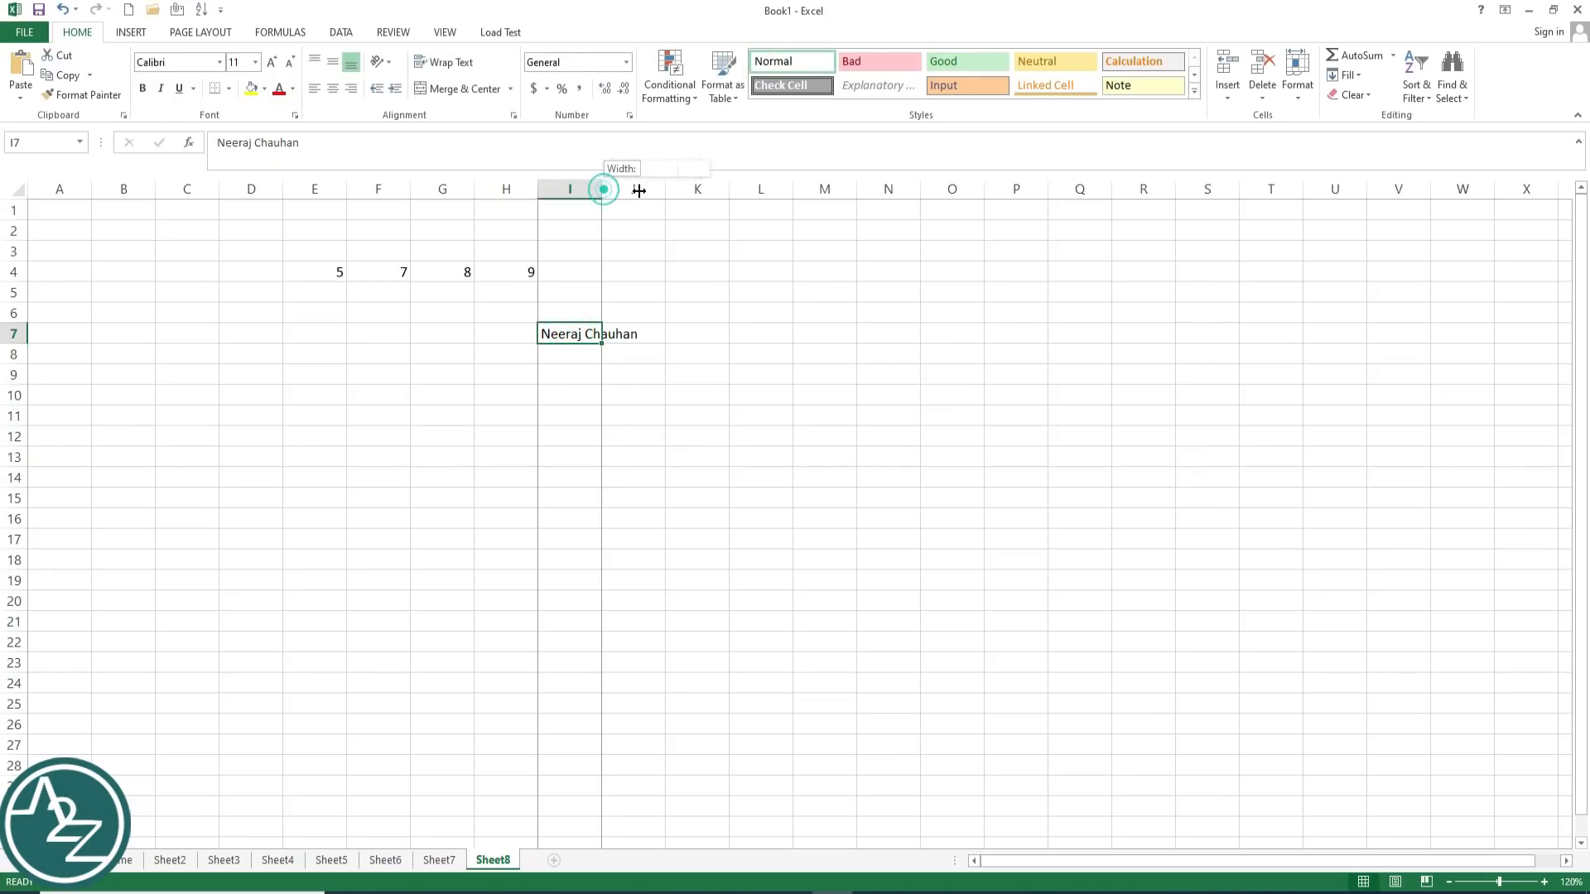
pyautogui.moveTo(603, 187); pyautogui.dragTo(644, 468)
pyautogui.click(639, 474)
pyautogui.click(609, 327)
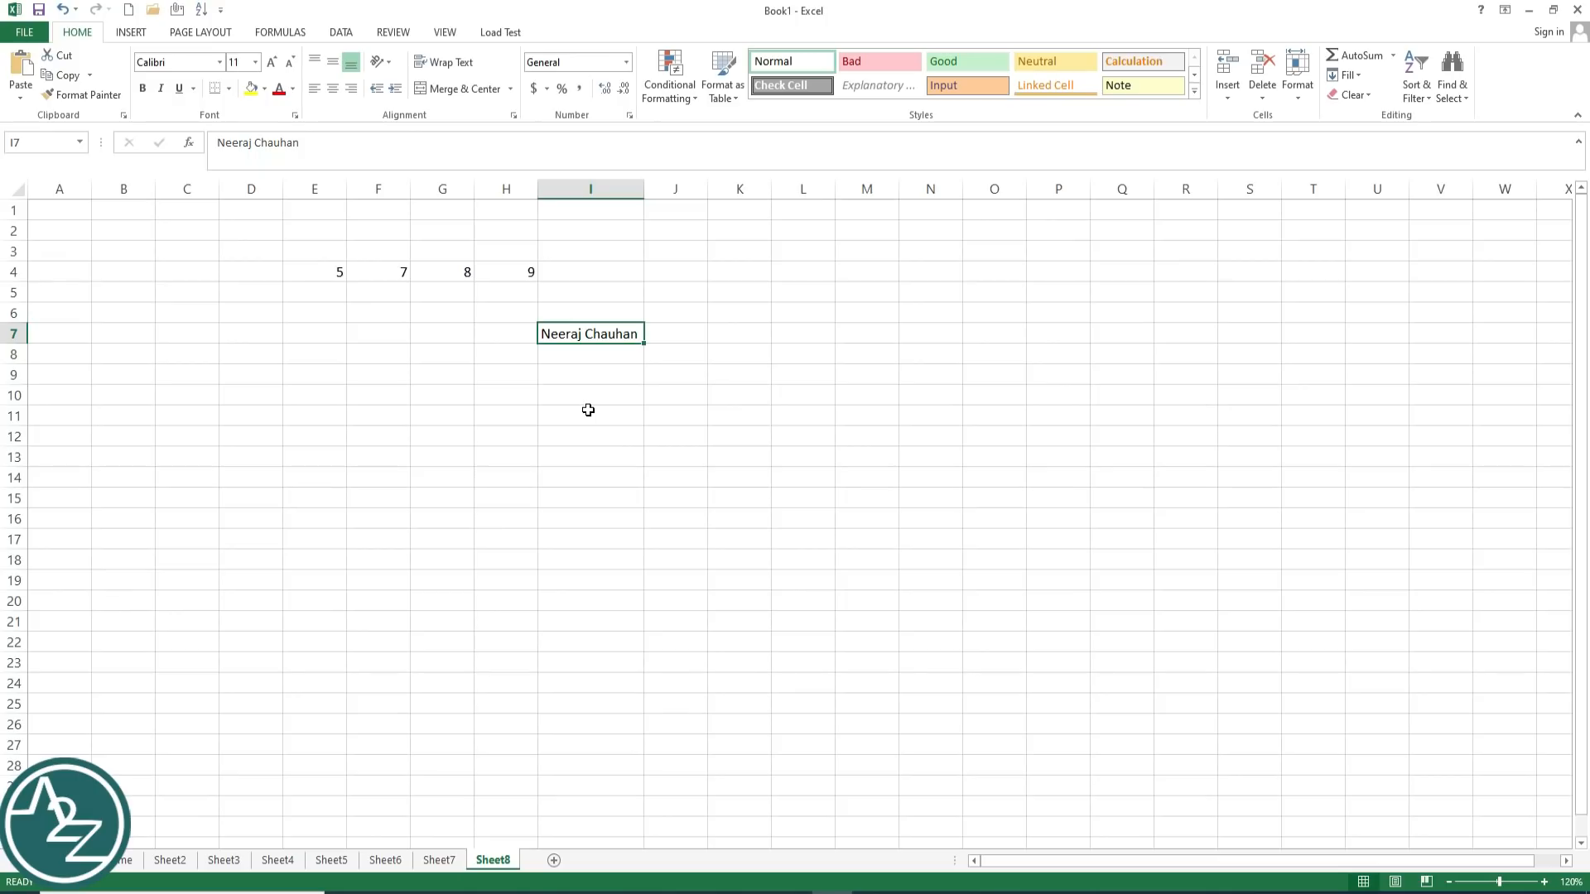
pyautogui.click(679, 332)
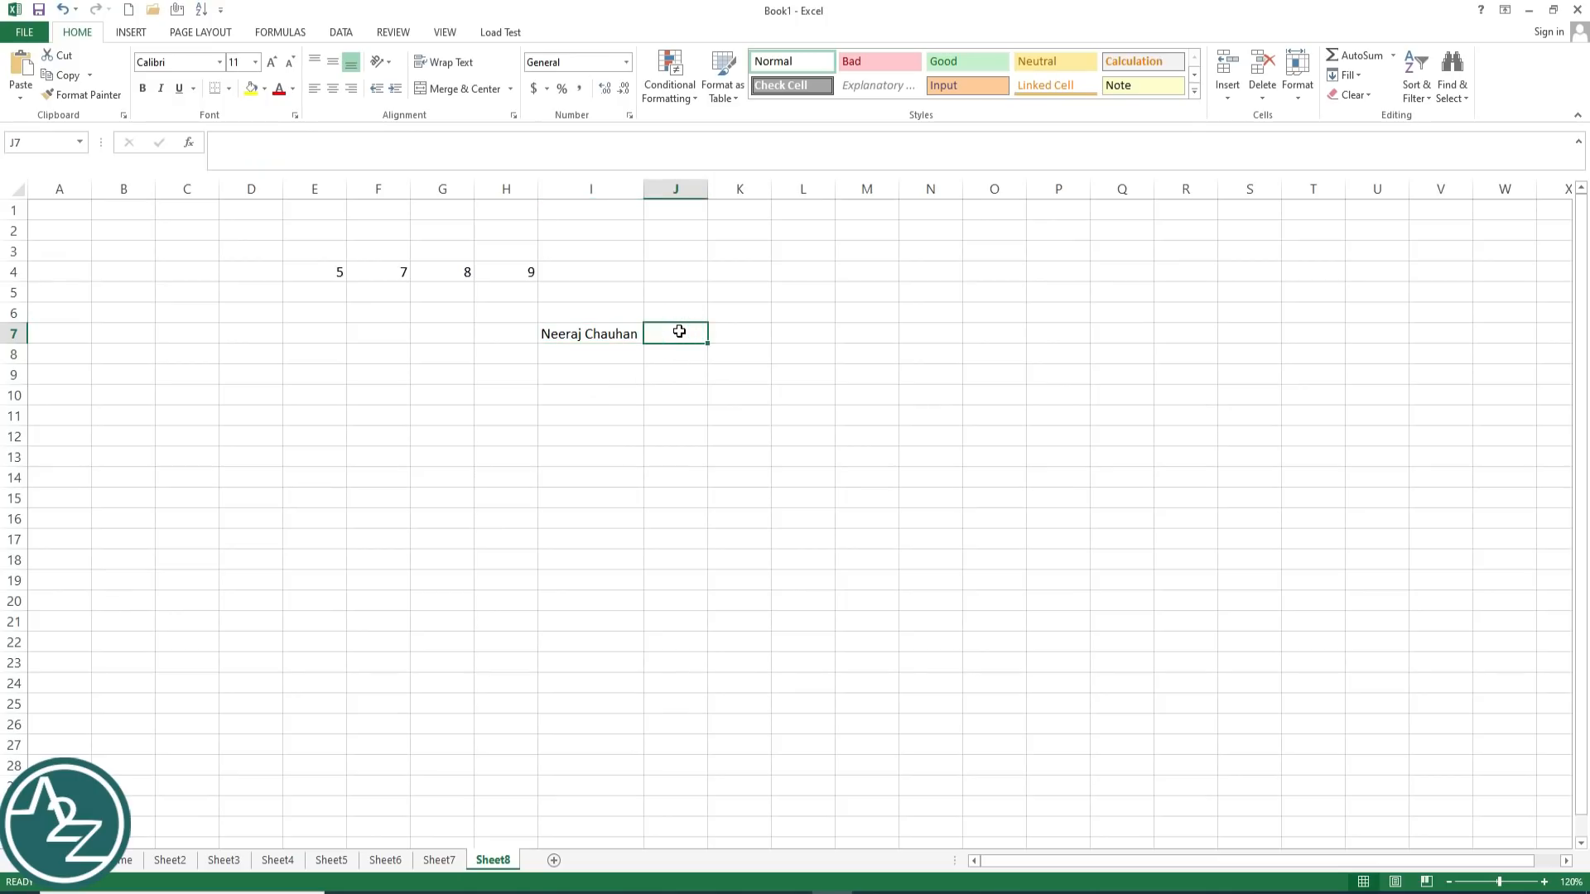
pyautogui.click(604, 333)
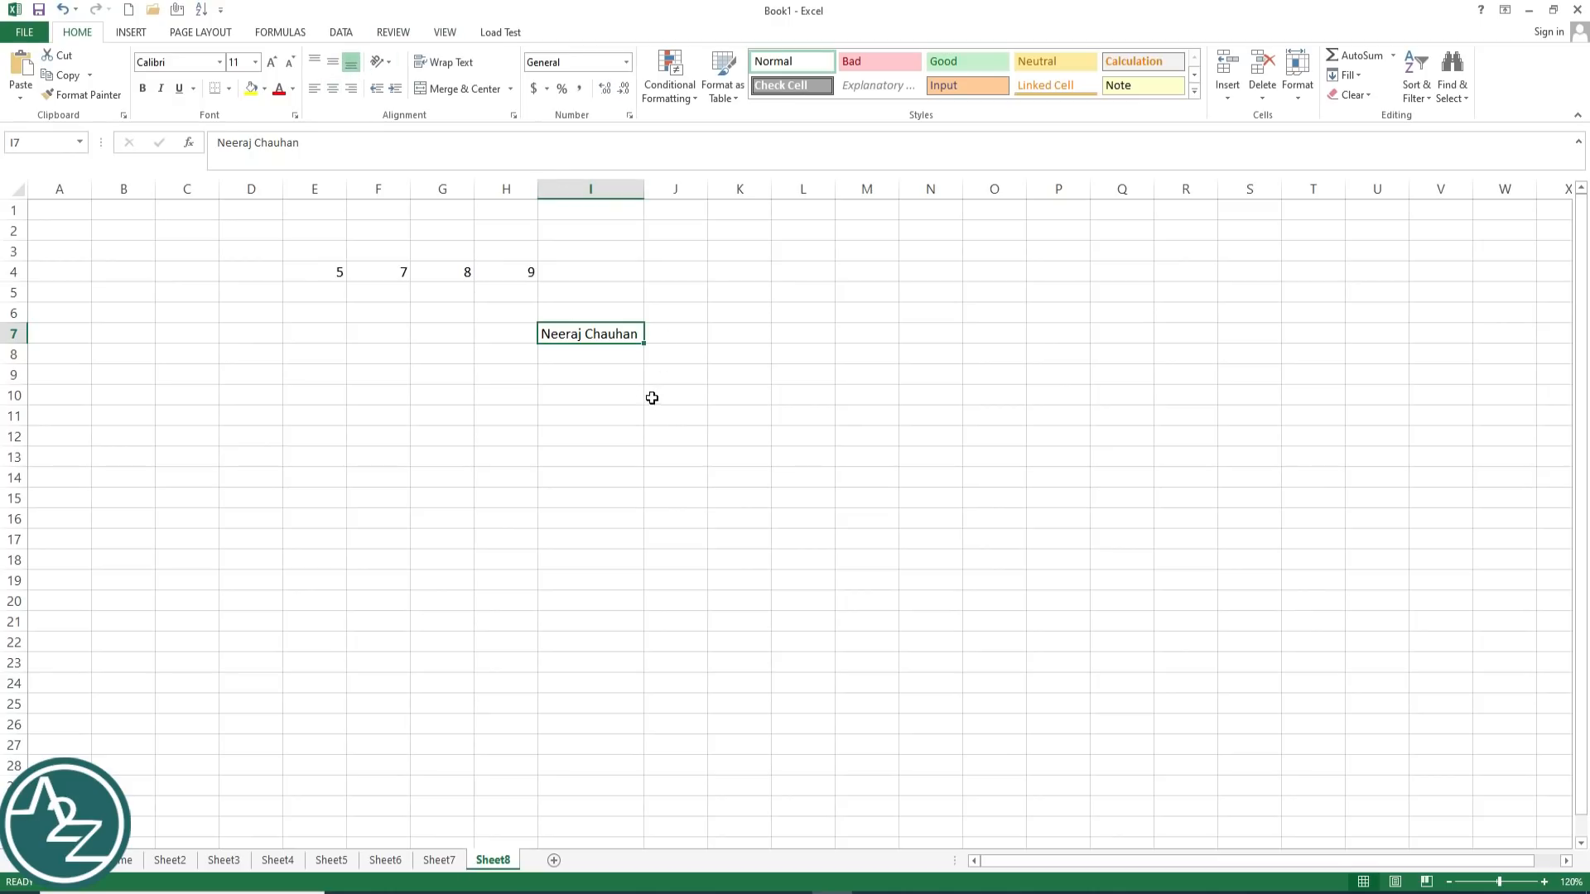
pyautogui.doubleClick(639, 335)
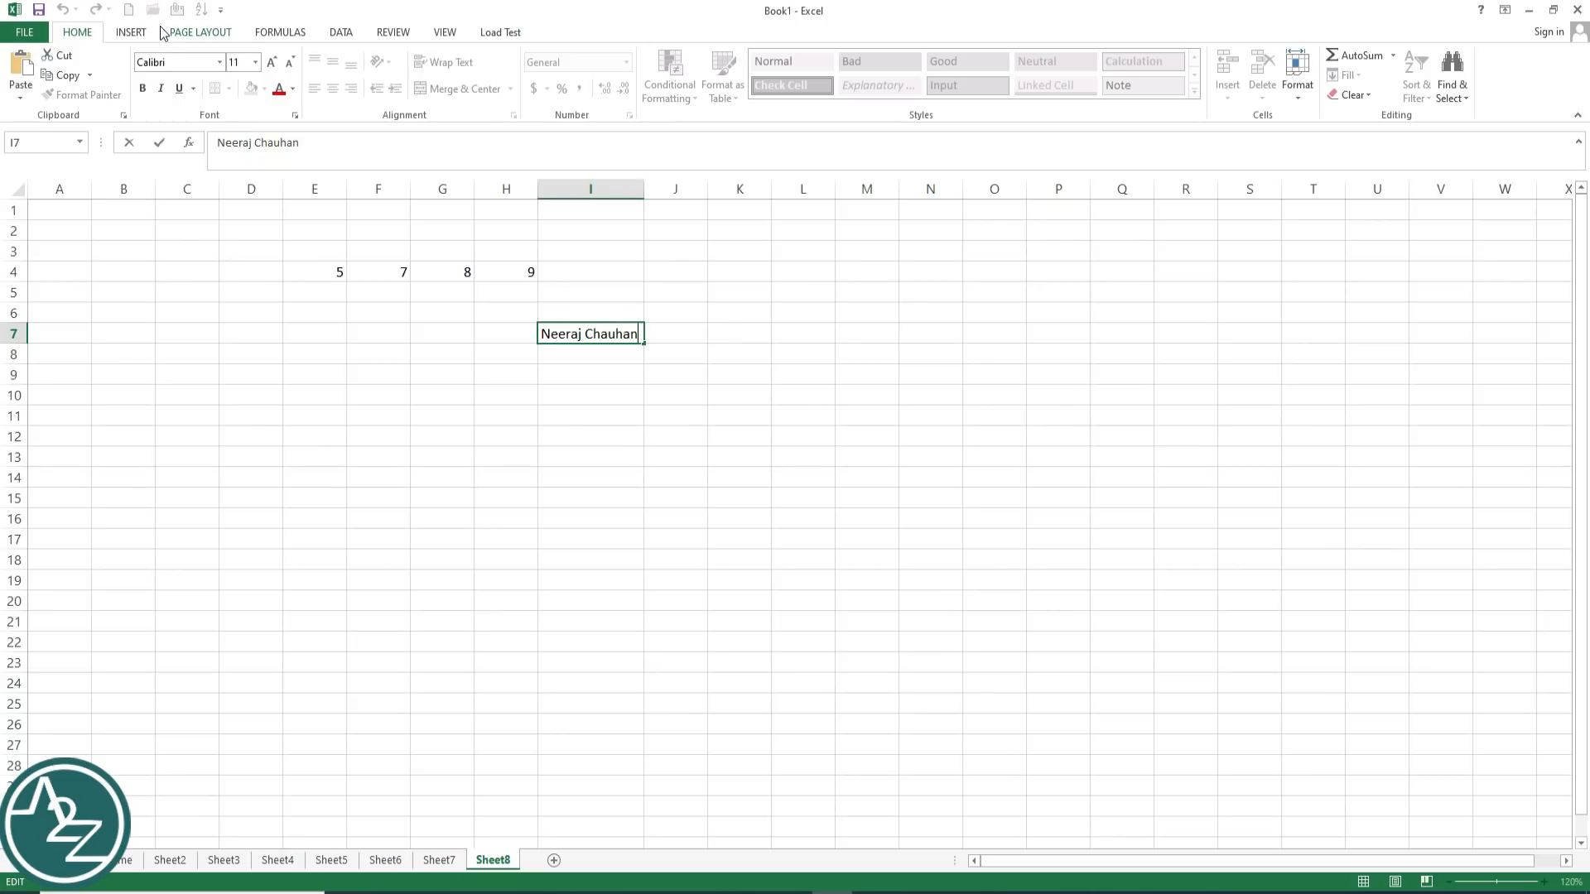
pyautogui.click(131, 33)
pyautogui.click(198, 33)
pyautogui.click(274, 33)
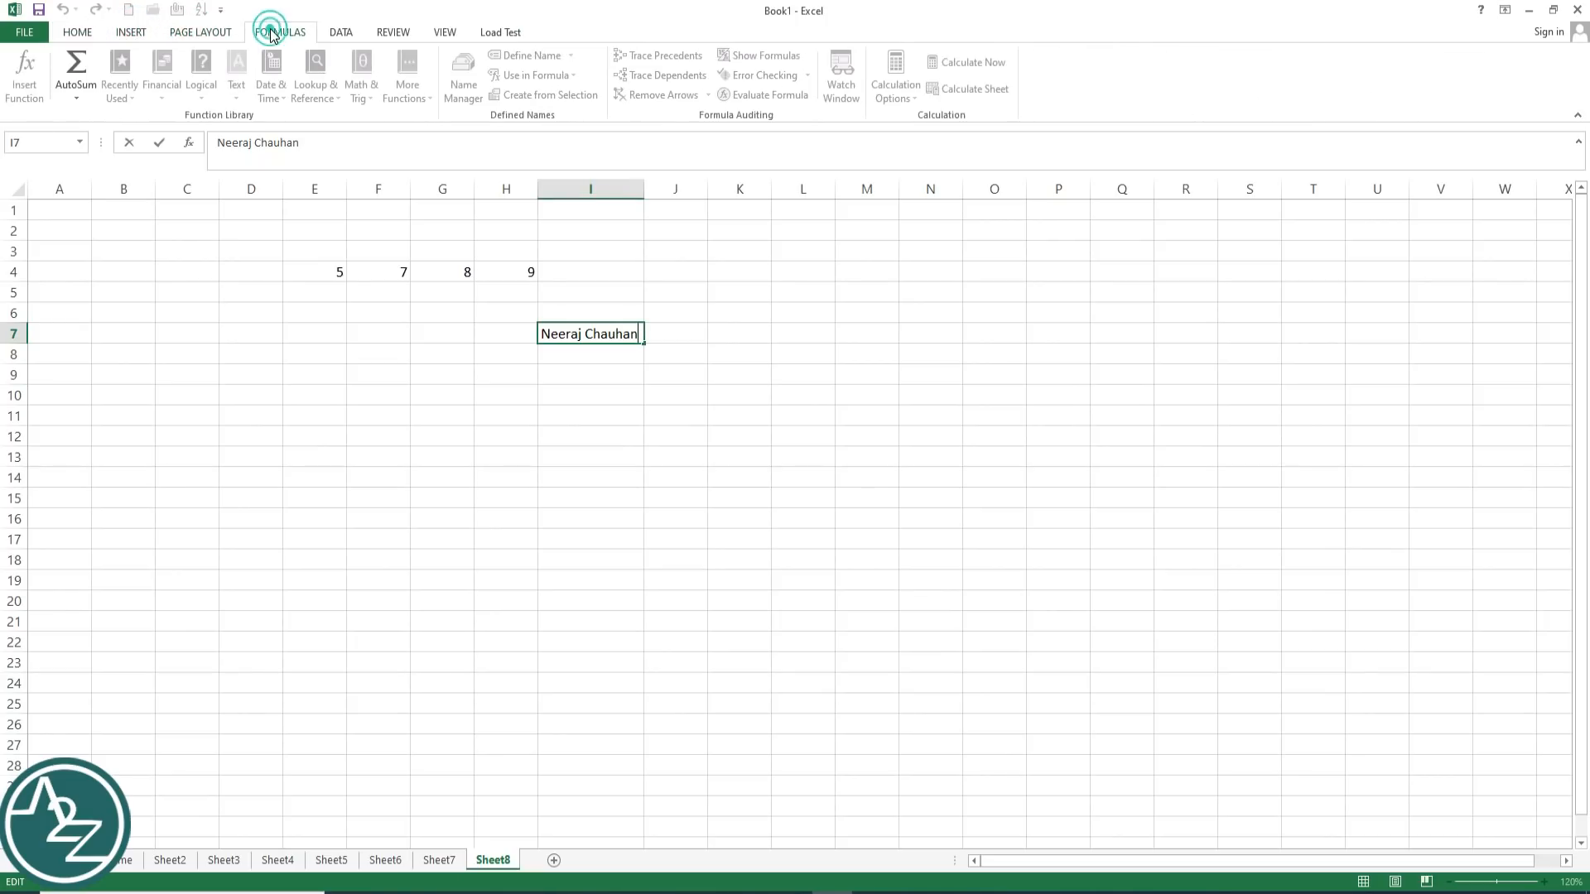
pyautogui.click(341, 33)
pyautogui.click(391, 35)
pyautogui.click(443, 33)
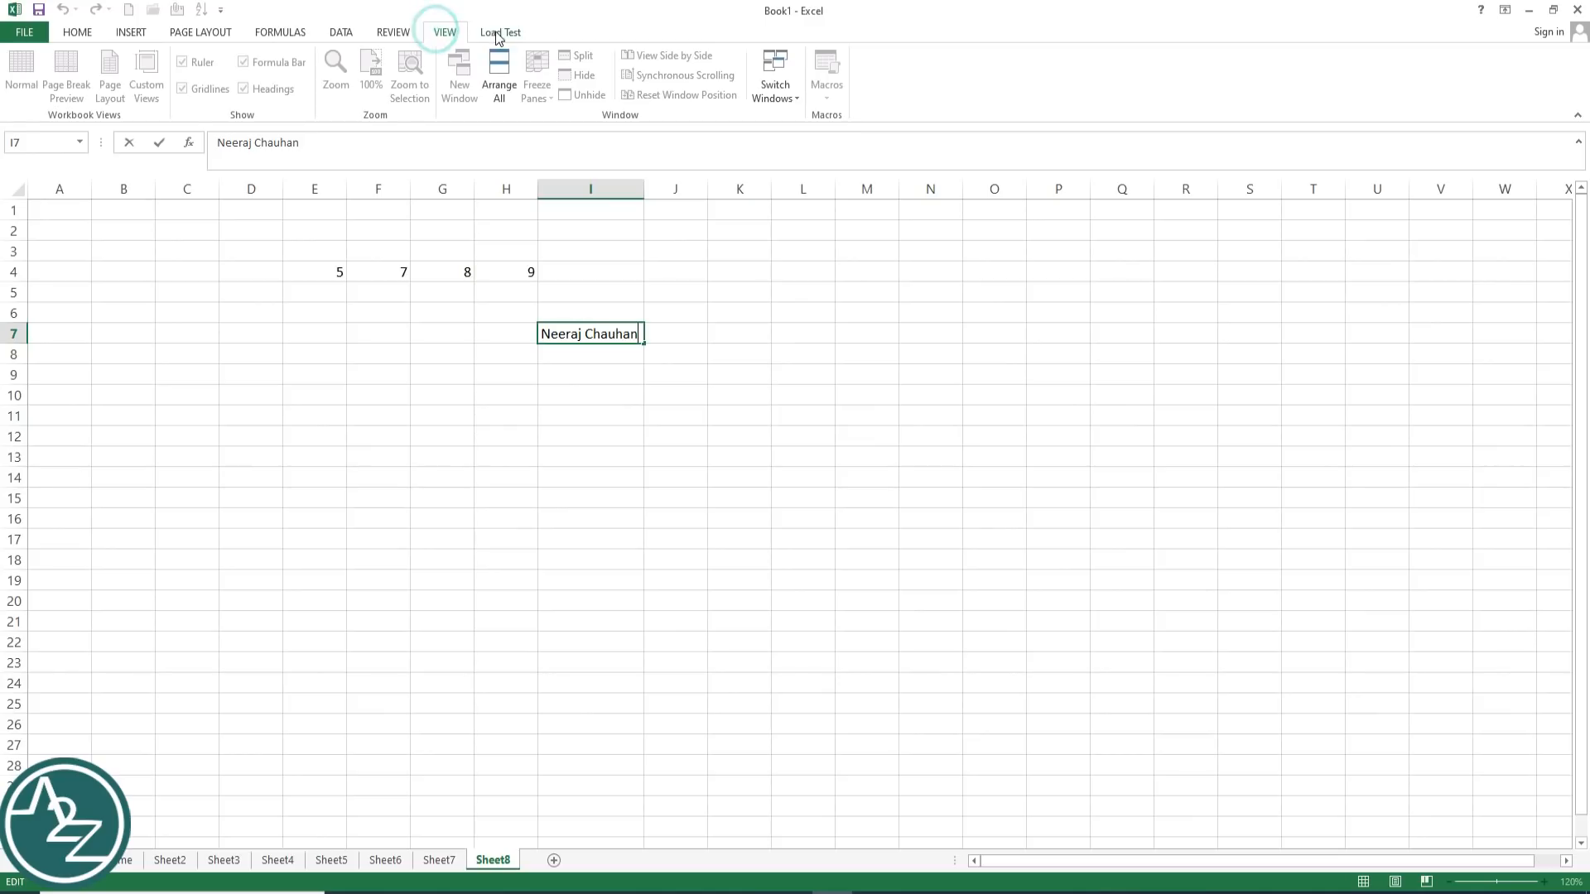
pyautogui.click(498, 33)
pyautogui.click(79, 32)
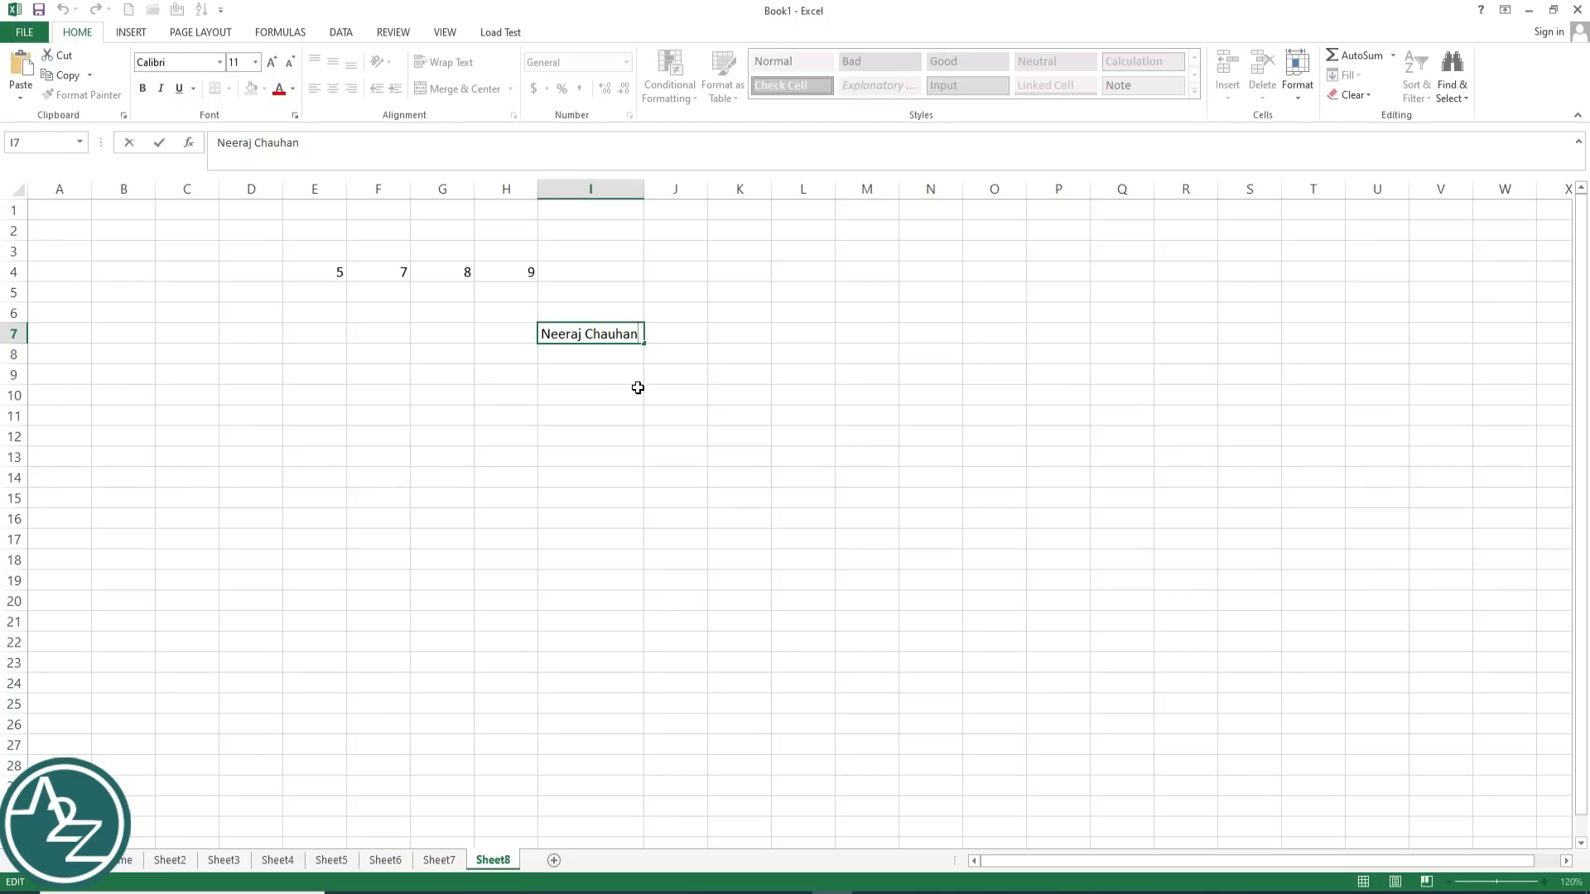
pyautogui.press('Return')
pyautogui.click(607, 334)
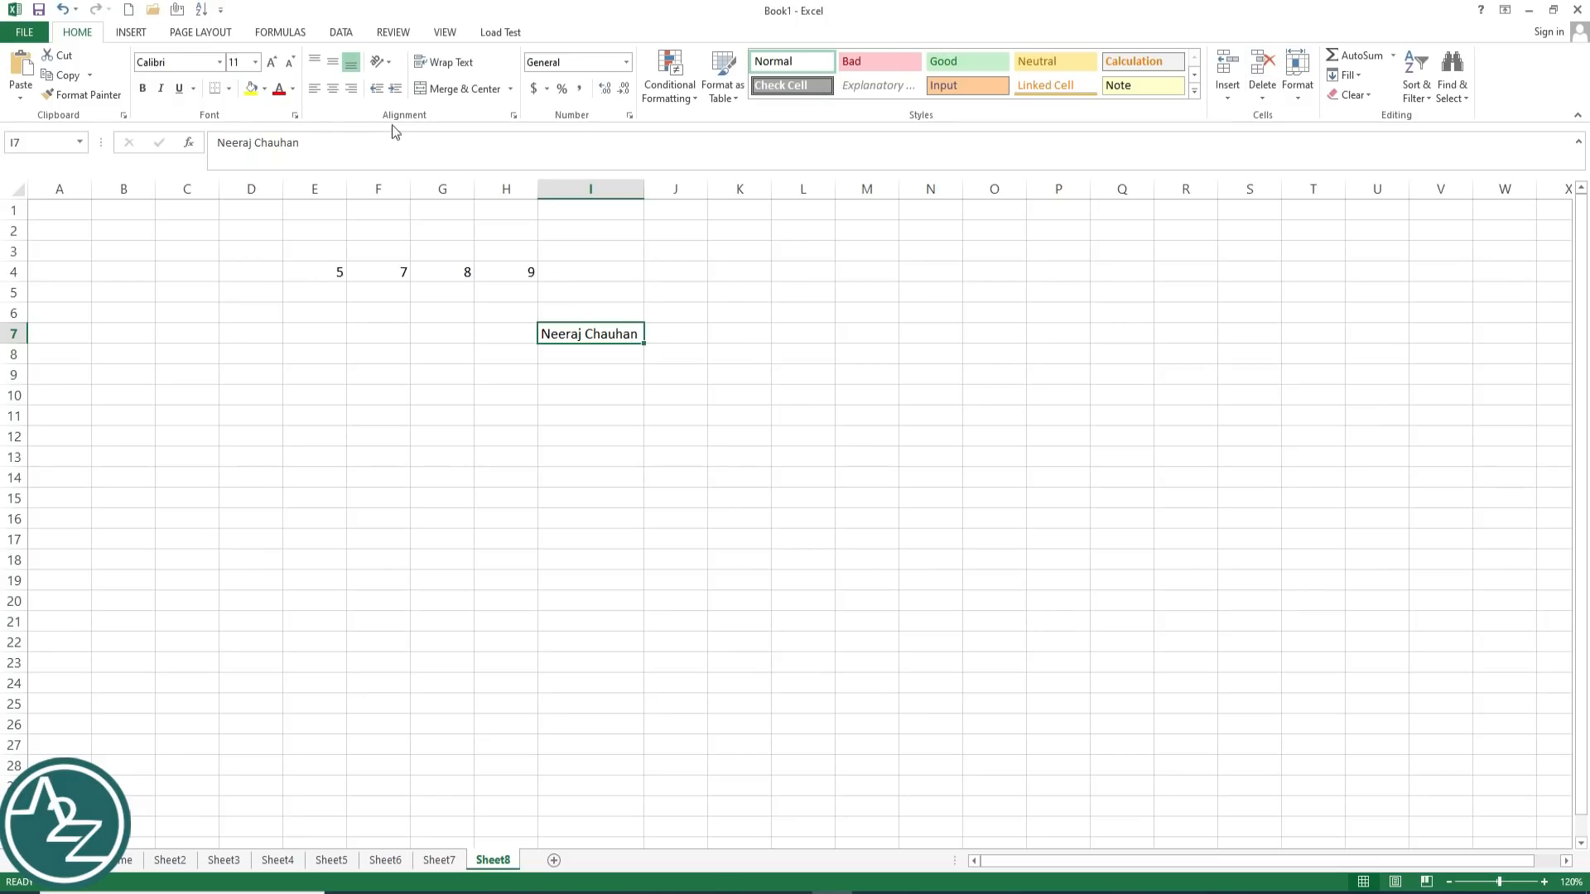
pyautogui.click(638, 378)
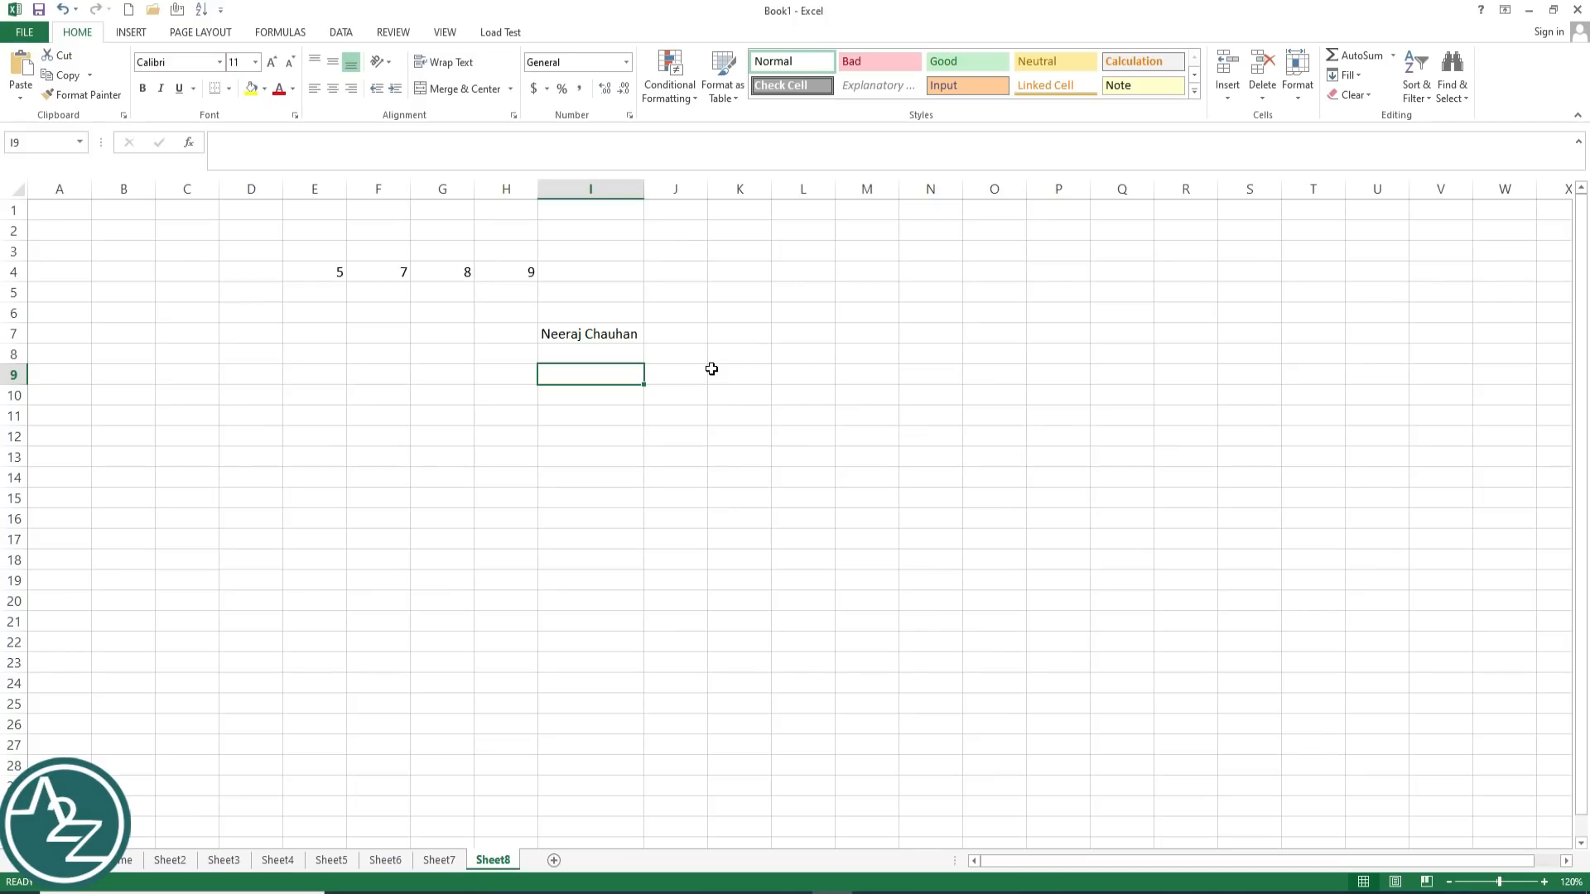
pyautogui.moveTo(325, 270); pyautogui.dragTo(600, 414)
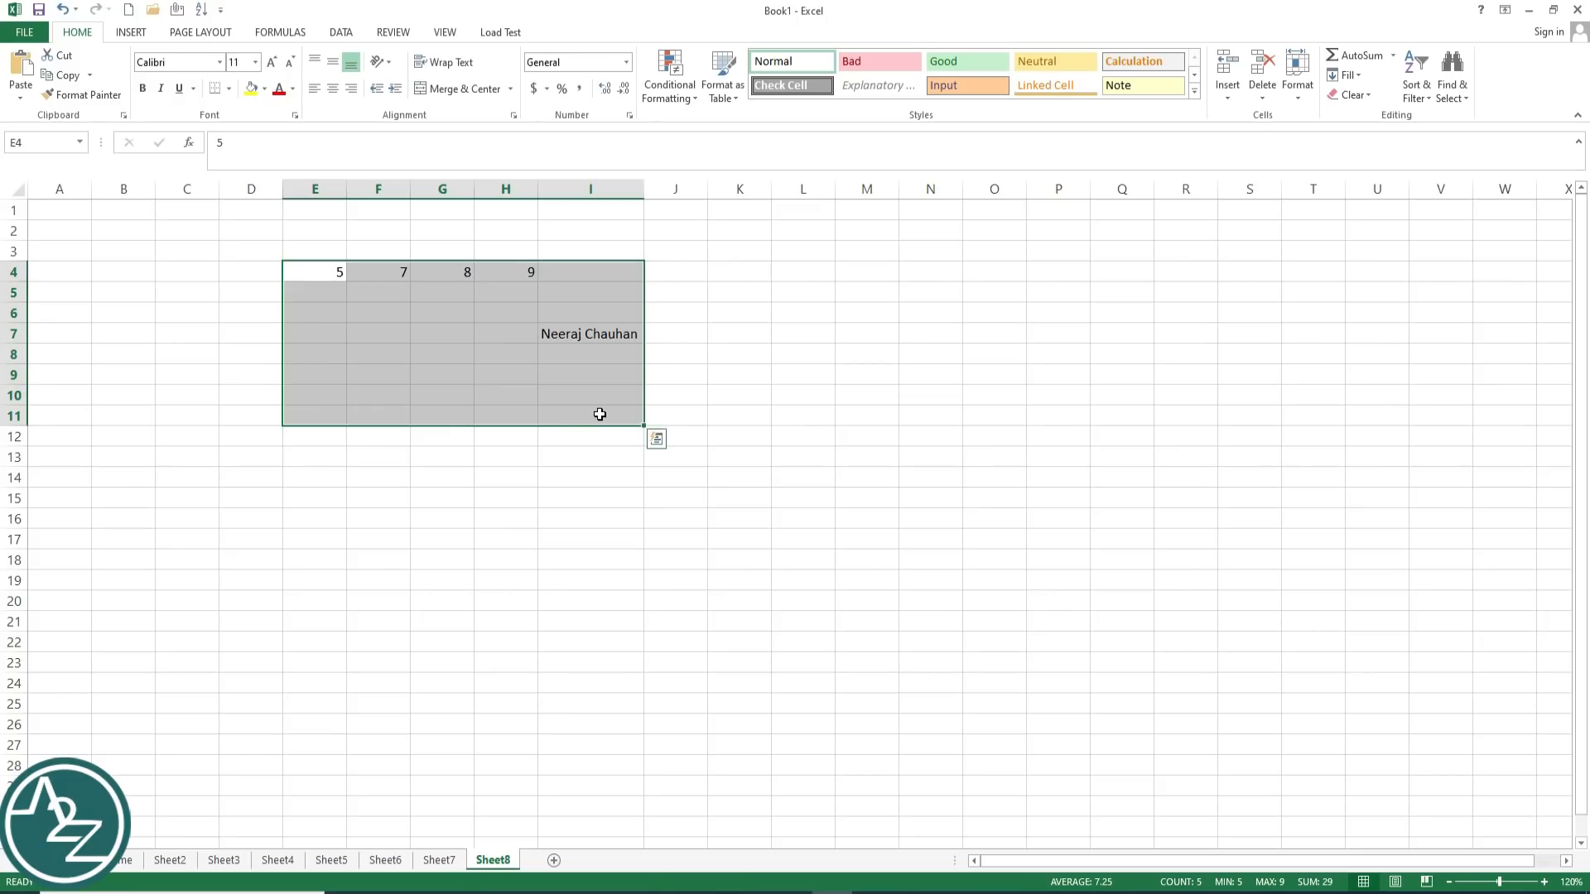
pyautogui.click(309, 272)
pyautogui.click(550, 378)
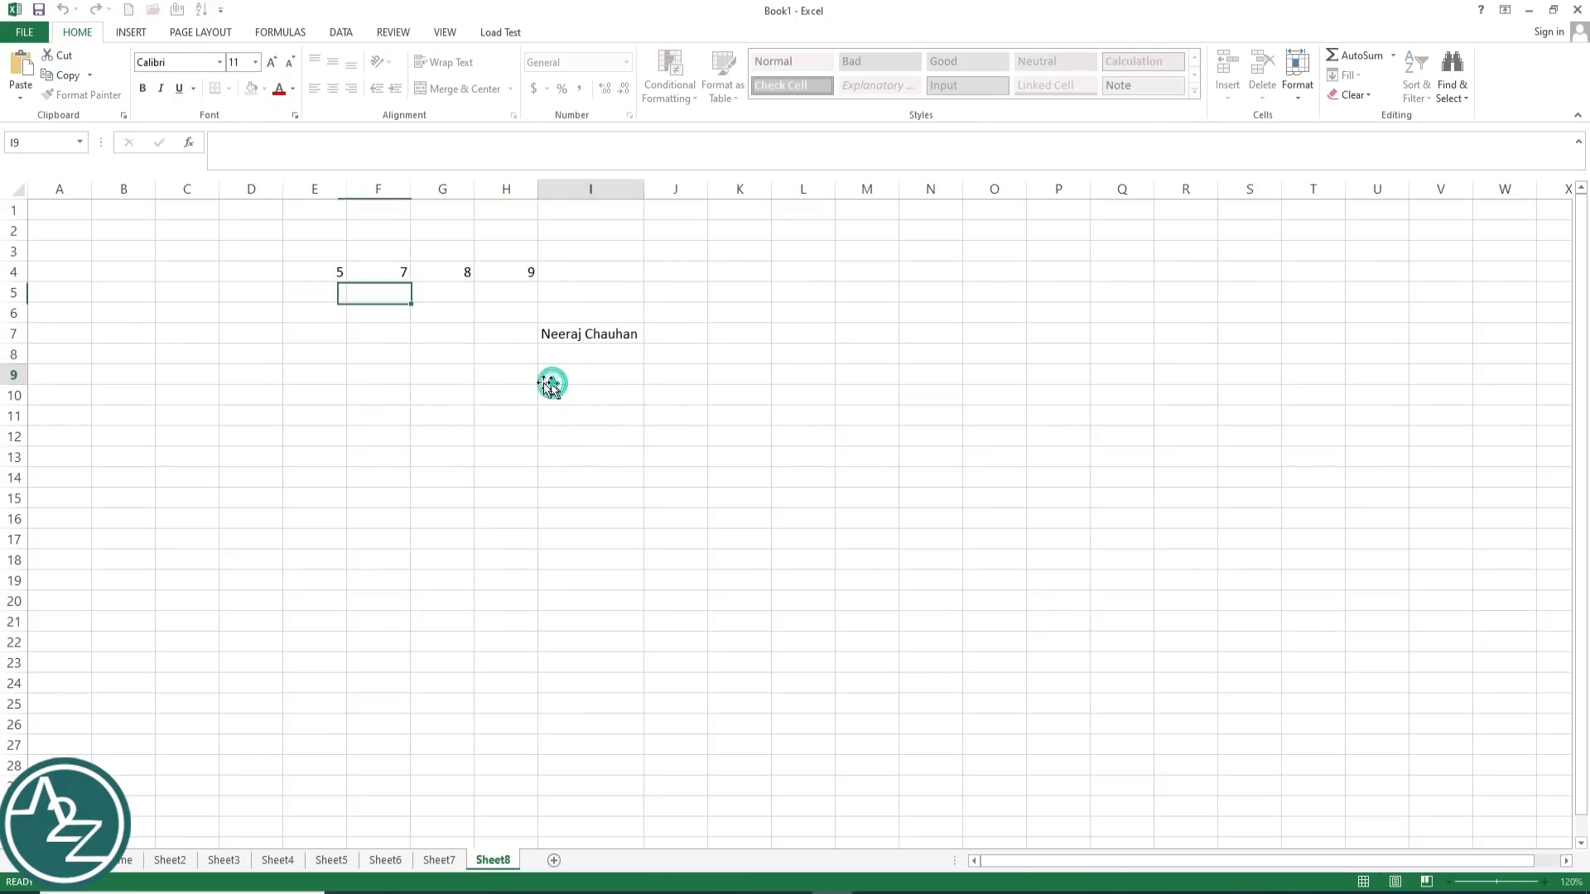
pyautogui.moveTo(315, 272); pyautogui.dragTo(596, 355)
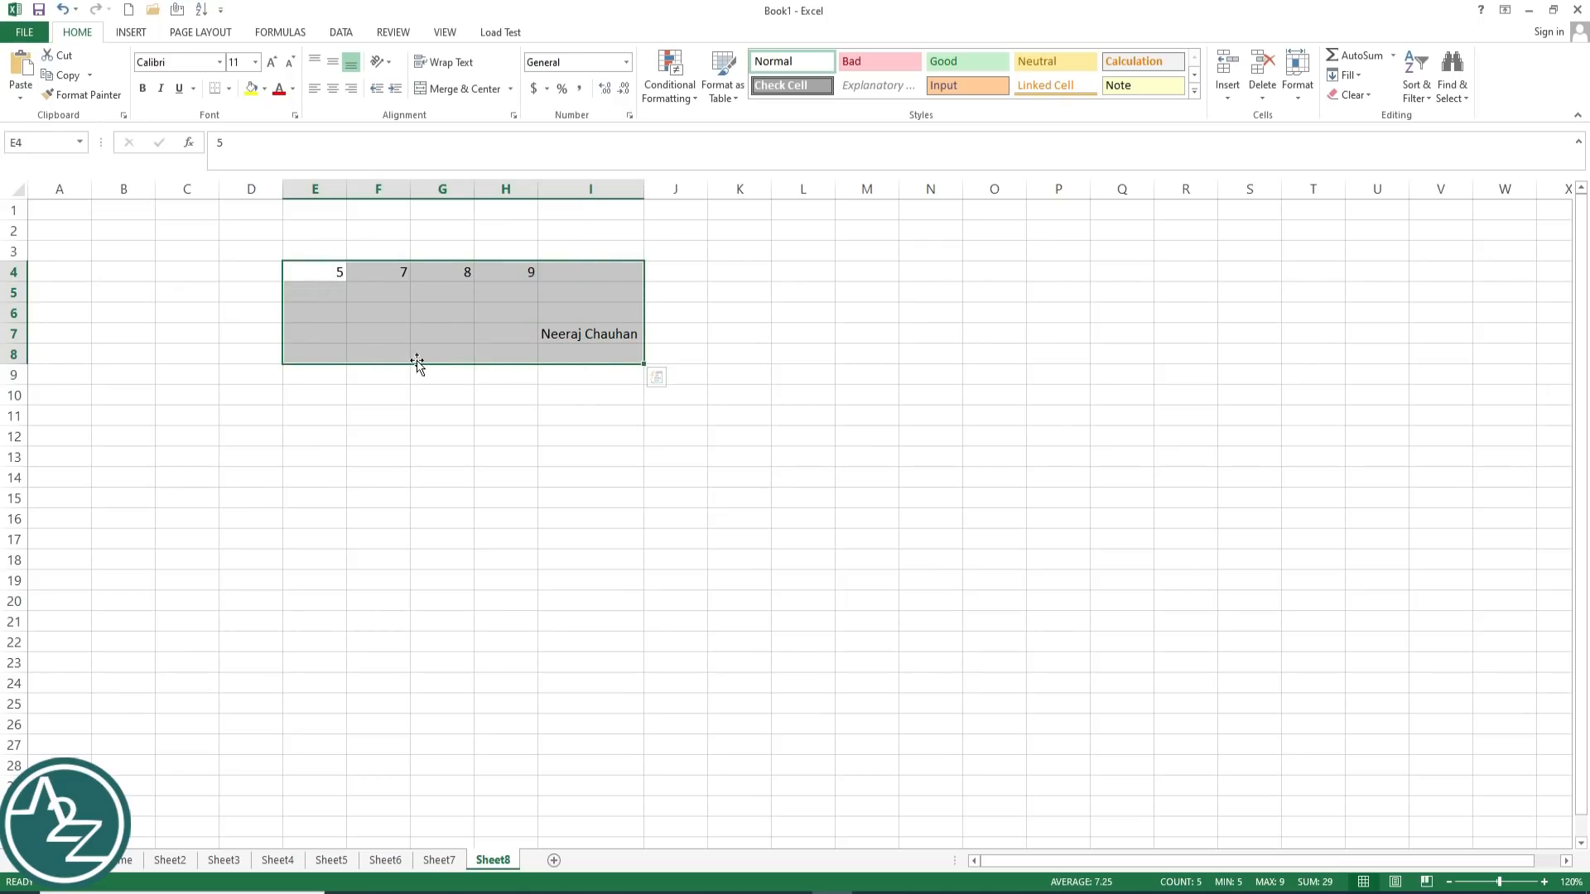
pyautogui.click(82, 267)
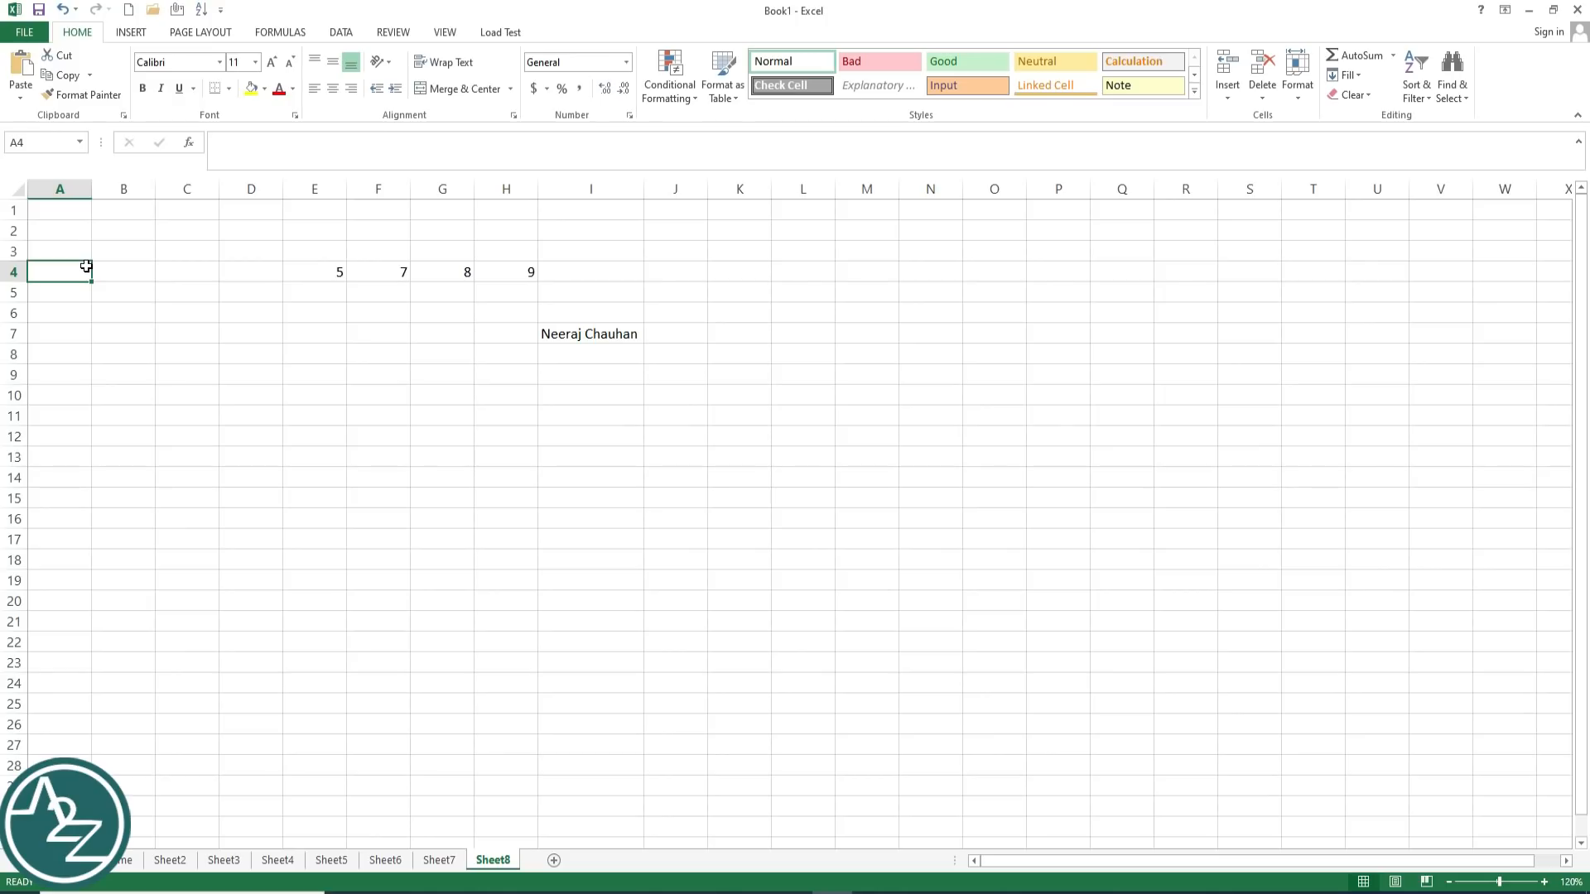
pyautogui.hotkey('ctrl', 'Down')
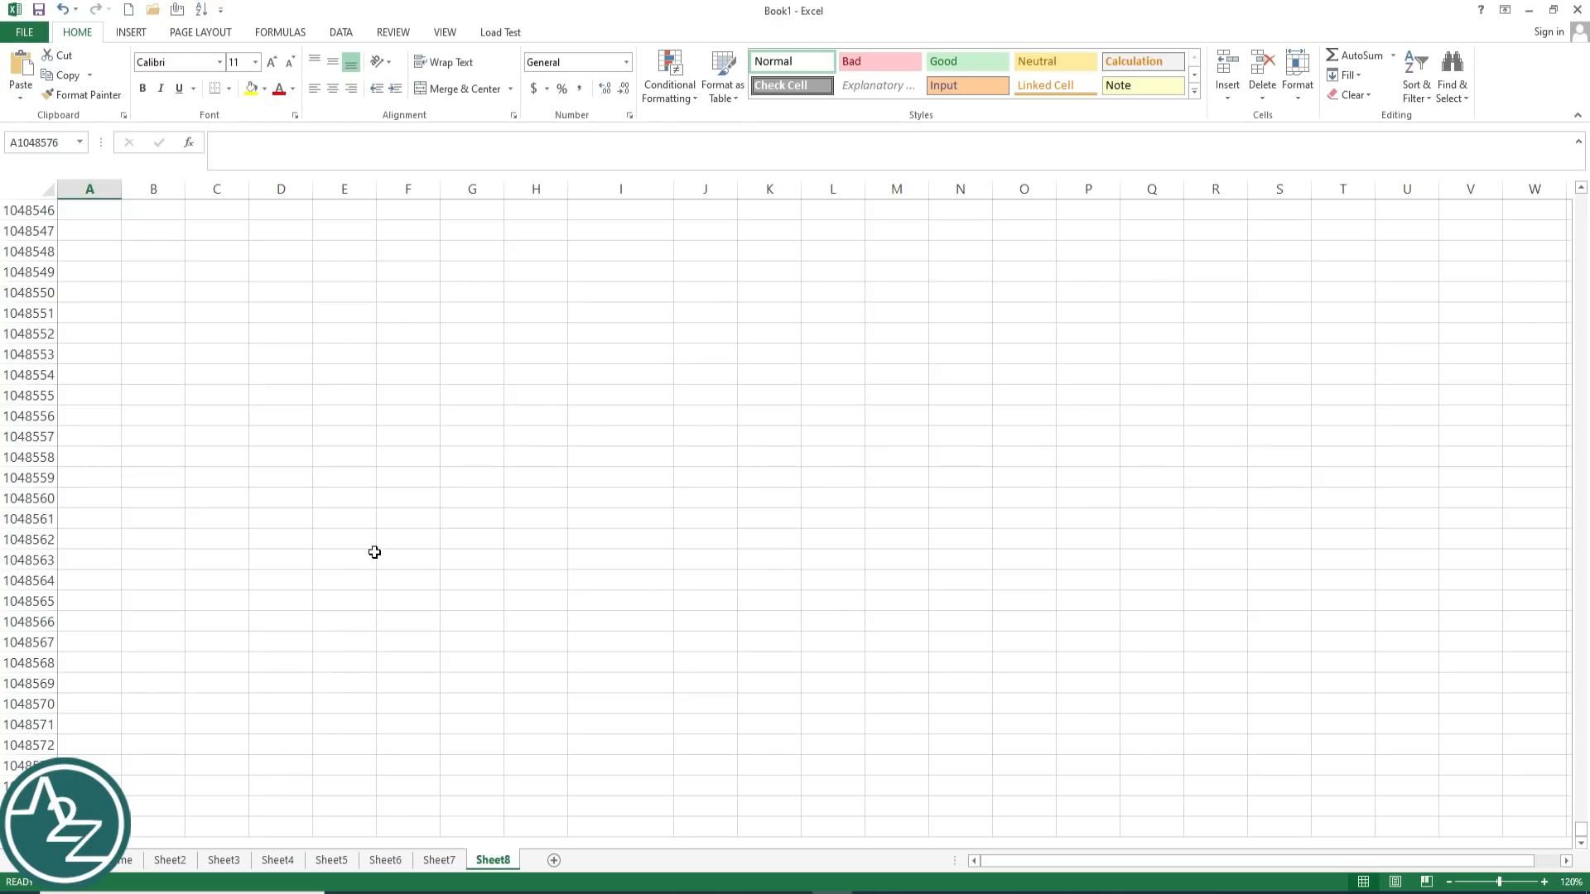
pyautogui.click(348, 547)
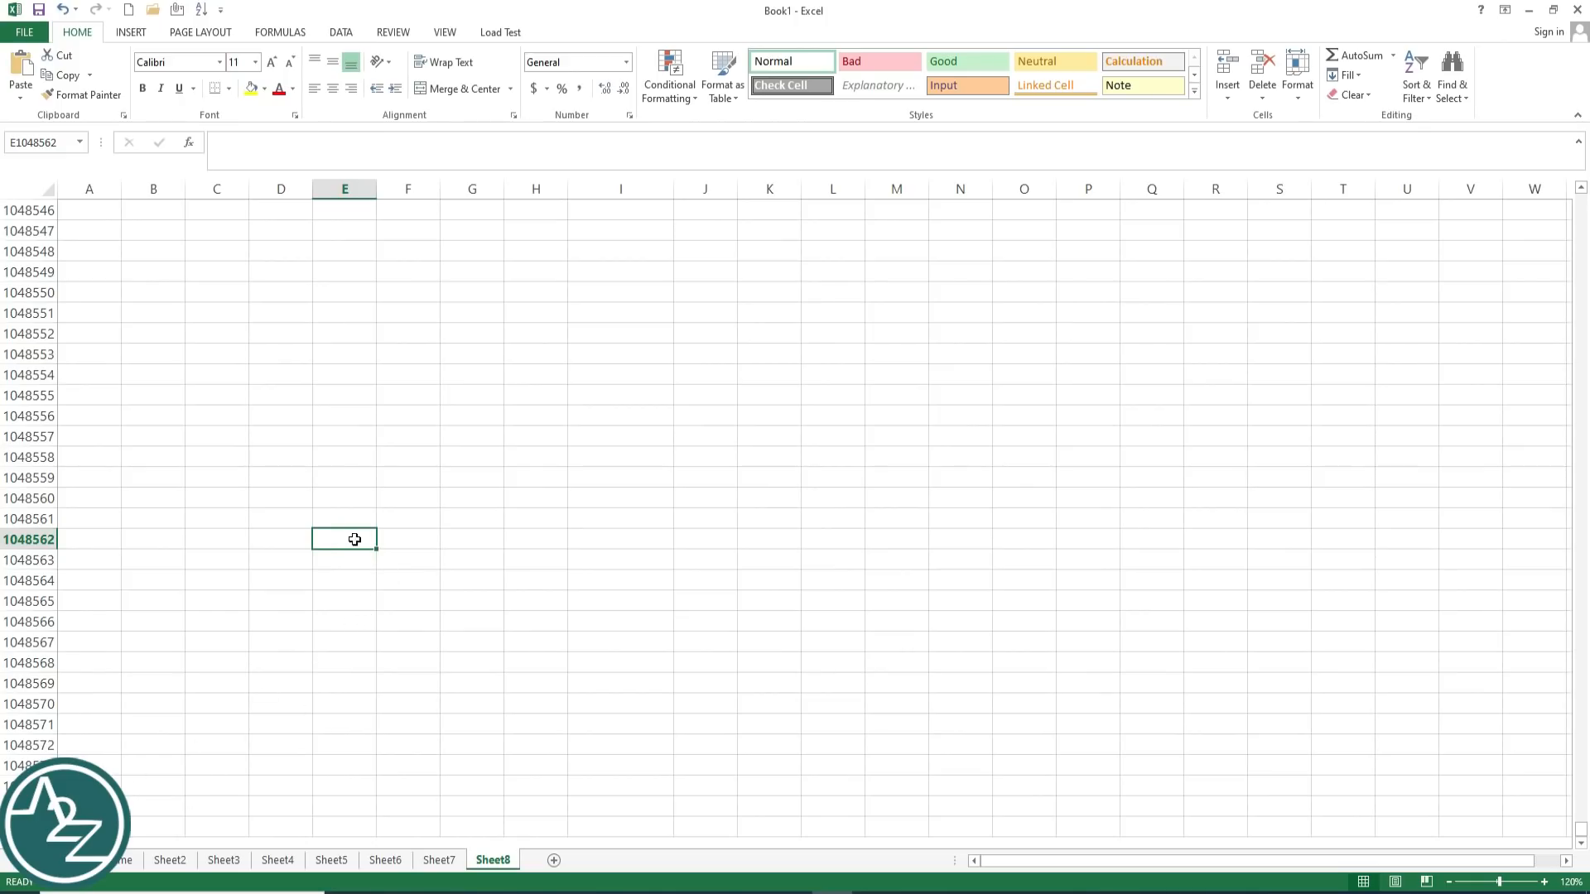
pyautogui.doubleClick(354, 539)
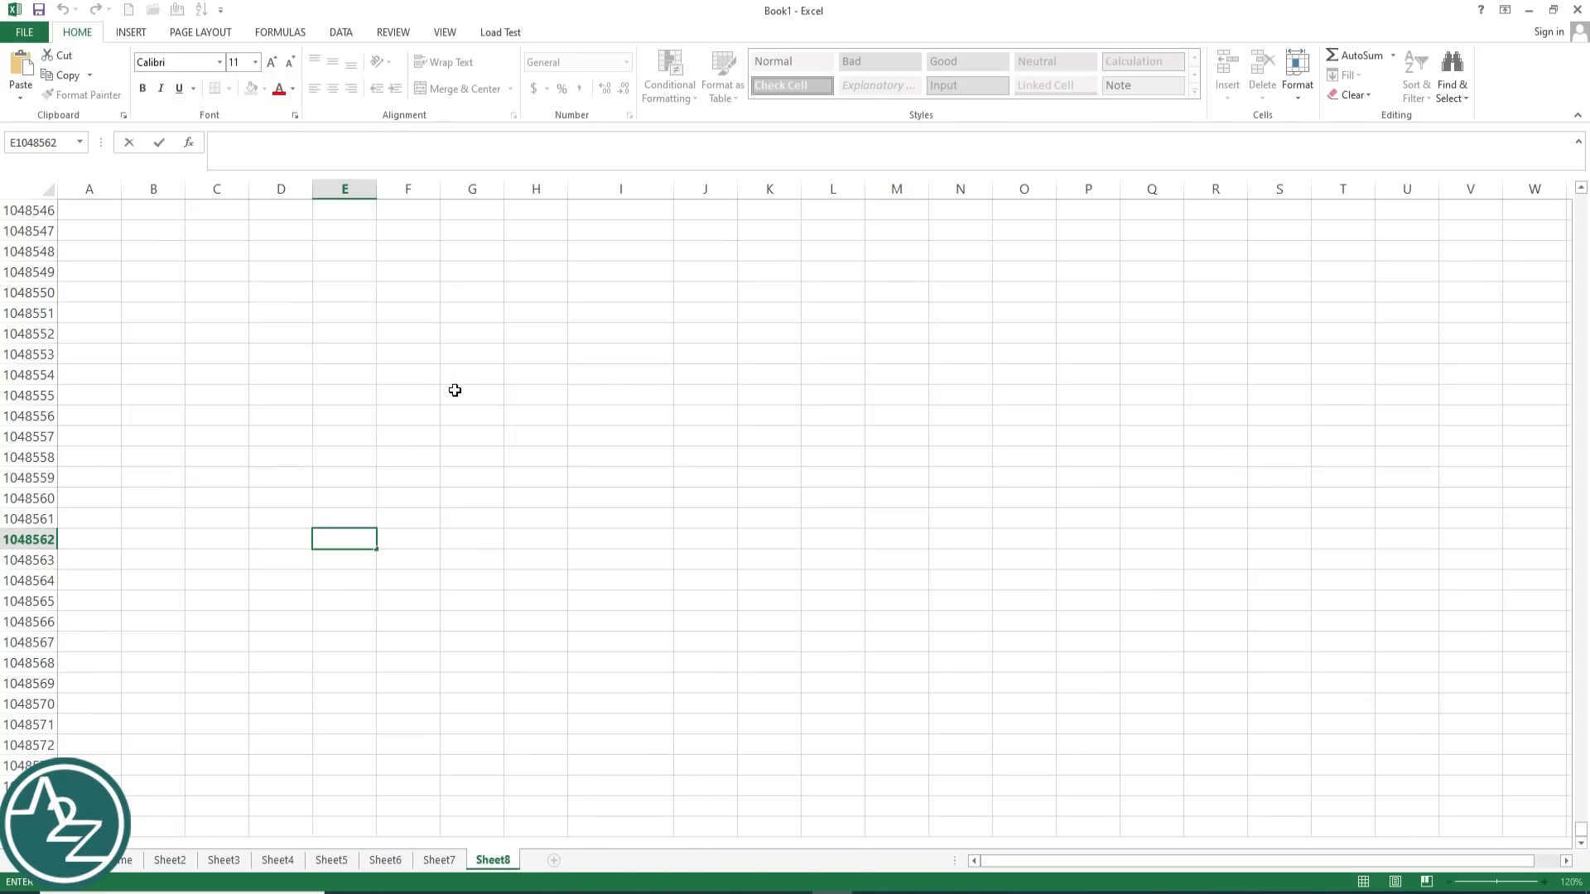
pyautogui.hotkey('ctrl', 'Up')
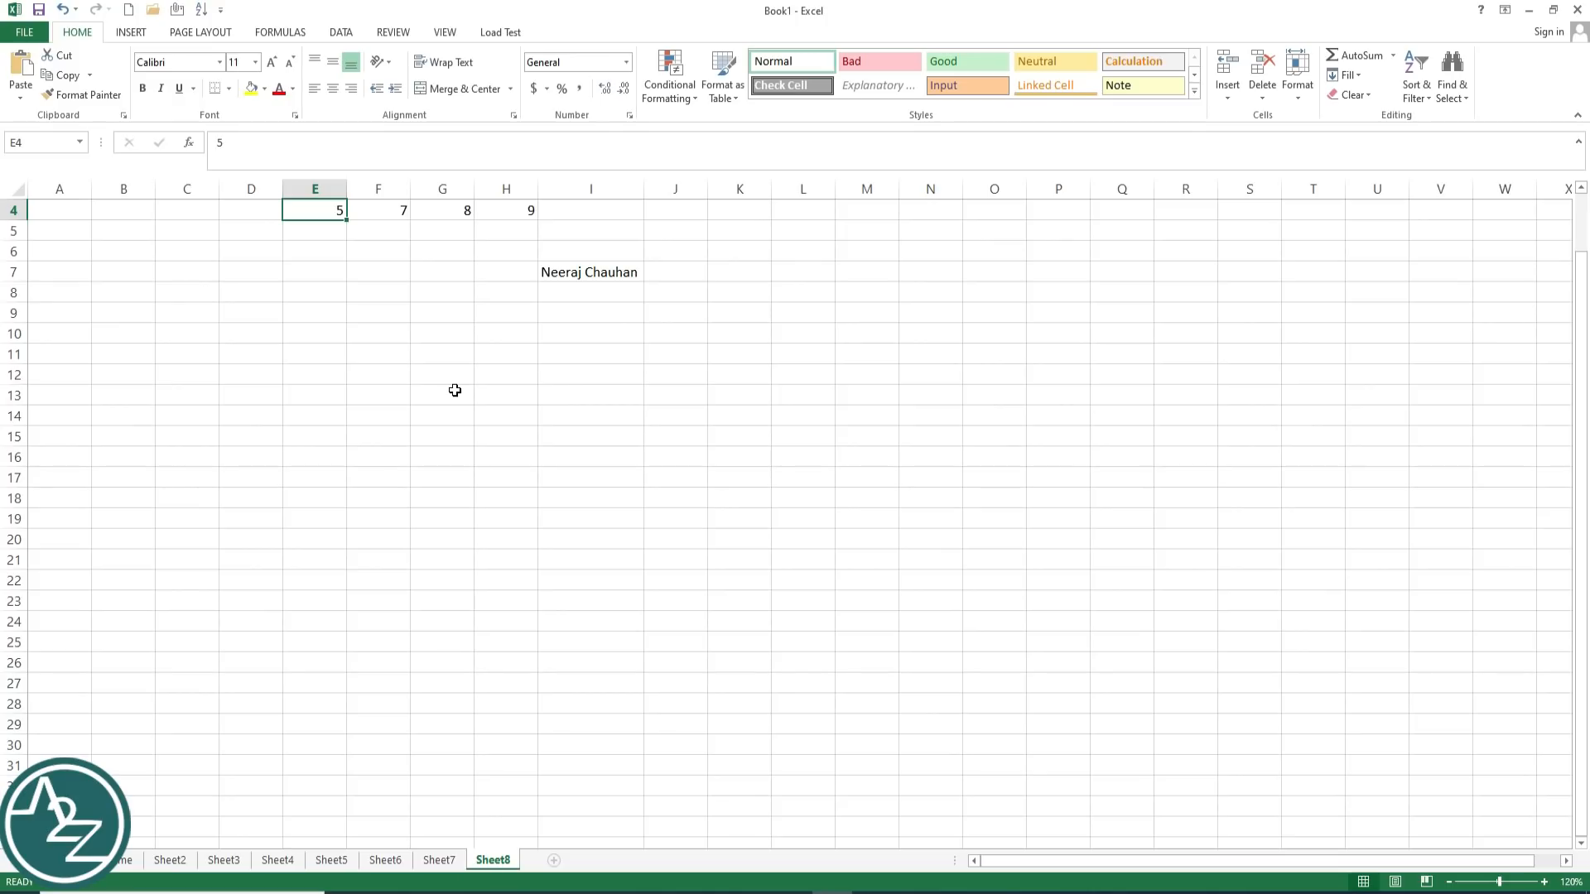
pyautogui.hotkey('ctrl', 'Right')
pyautogui.hotkey('ctrl', 'Right')
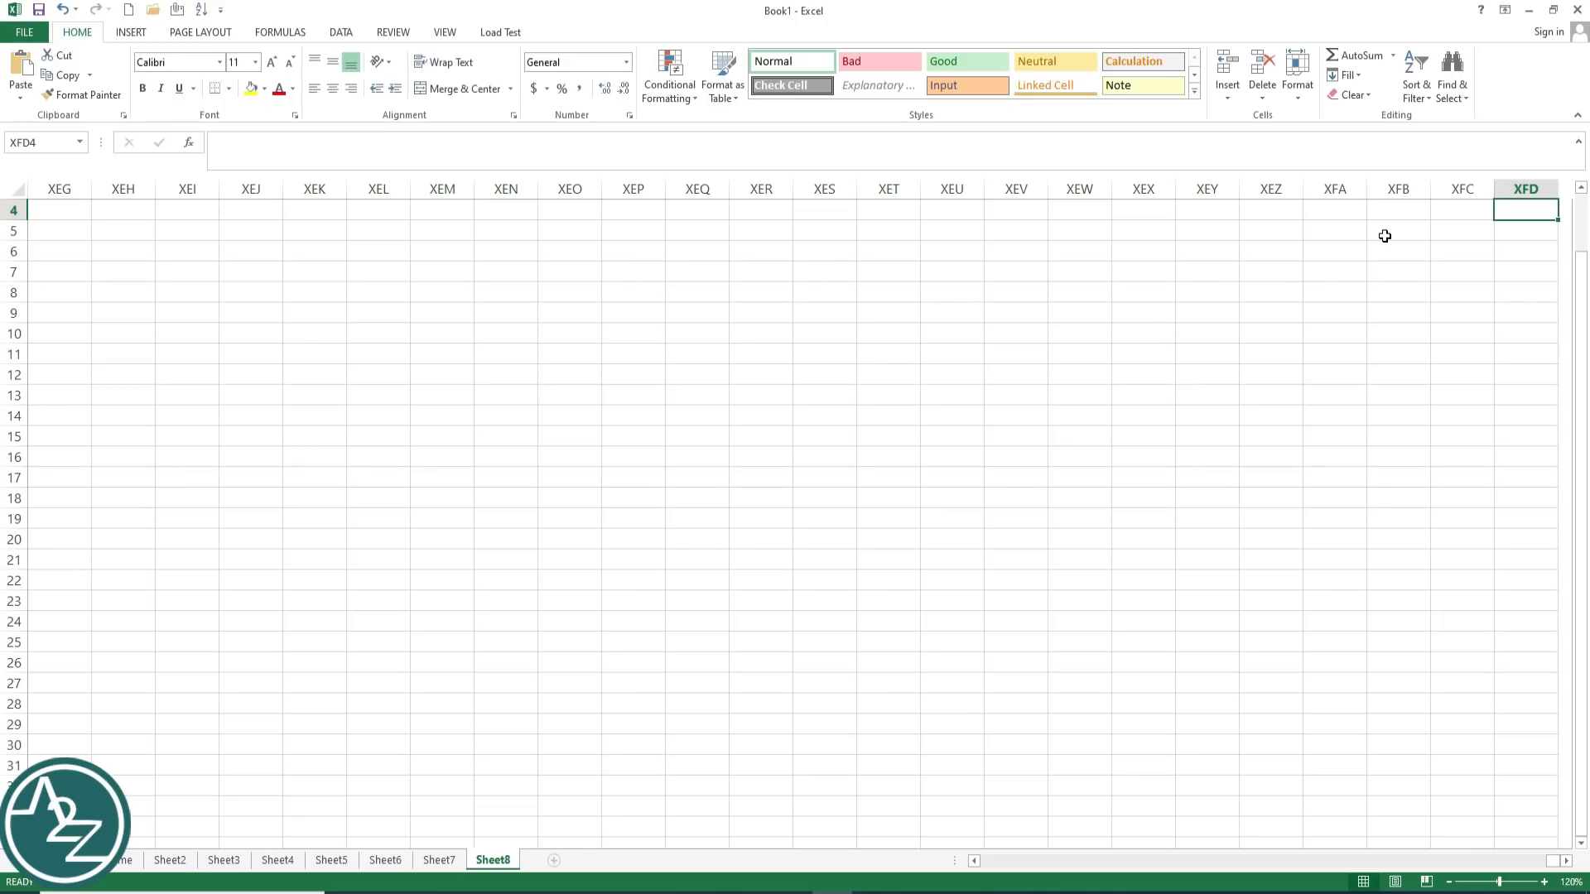
pyautogui.hotkey('ctrl', 'Left')
pyautogui.press('Right')
pyautogui.press('Right')
pyautogui.press('Right')
pyautogui.press('Right')
pyautogui.press('Right')
pyautogui.press('Right')
pyautogui.press('Right')
pyautogui.press('Right')
pyautogui.press('Right')
pyautogui.press('Right')
pyautogui.press('Right')
pyautogui.press('Right')
pyautogui.press('Right')
pyautogui.press('Right')
pyautogui.press('Right')
pyautogui.press('Right')
pyautogui.press('Right')
pyautogui.press('Right')
pyautogui.press('Right')
pyautogui.press('Right')
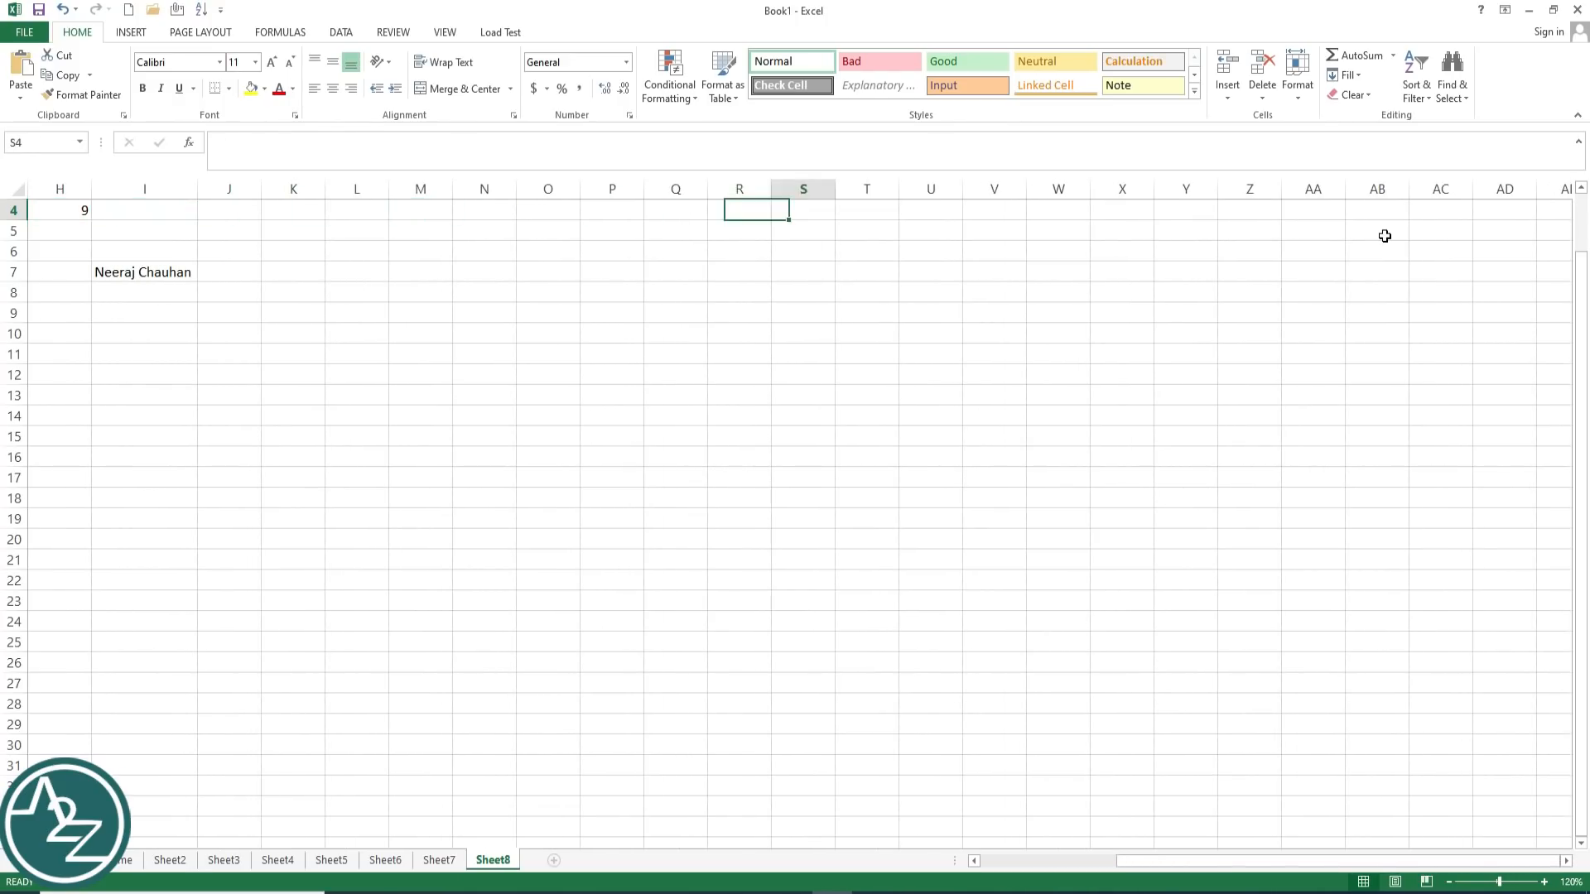
pyautogui.press('Left')
pyautogui.press('Left')
pyautogui.press('Left')
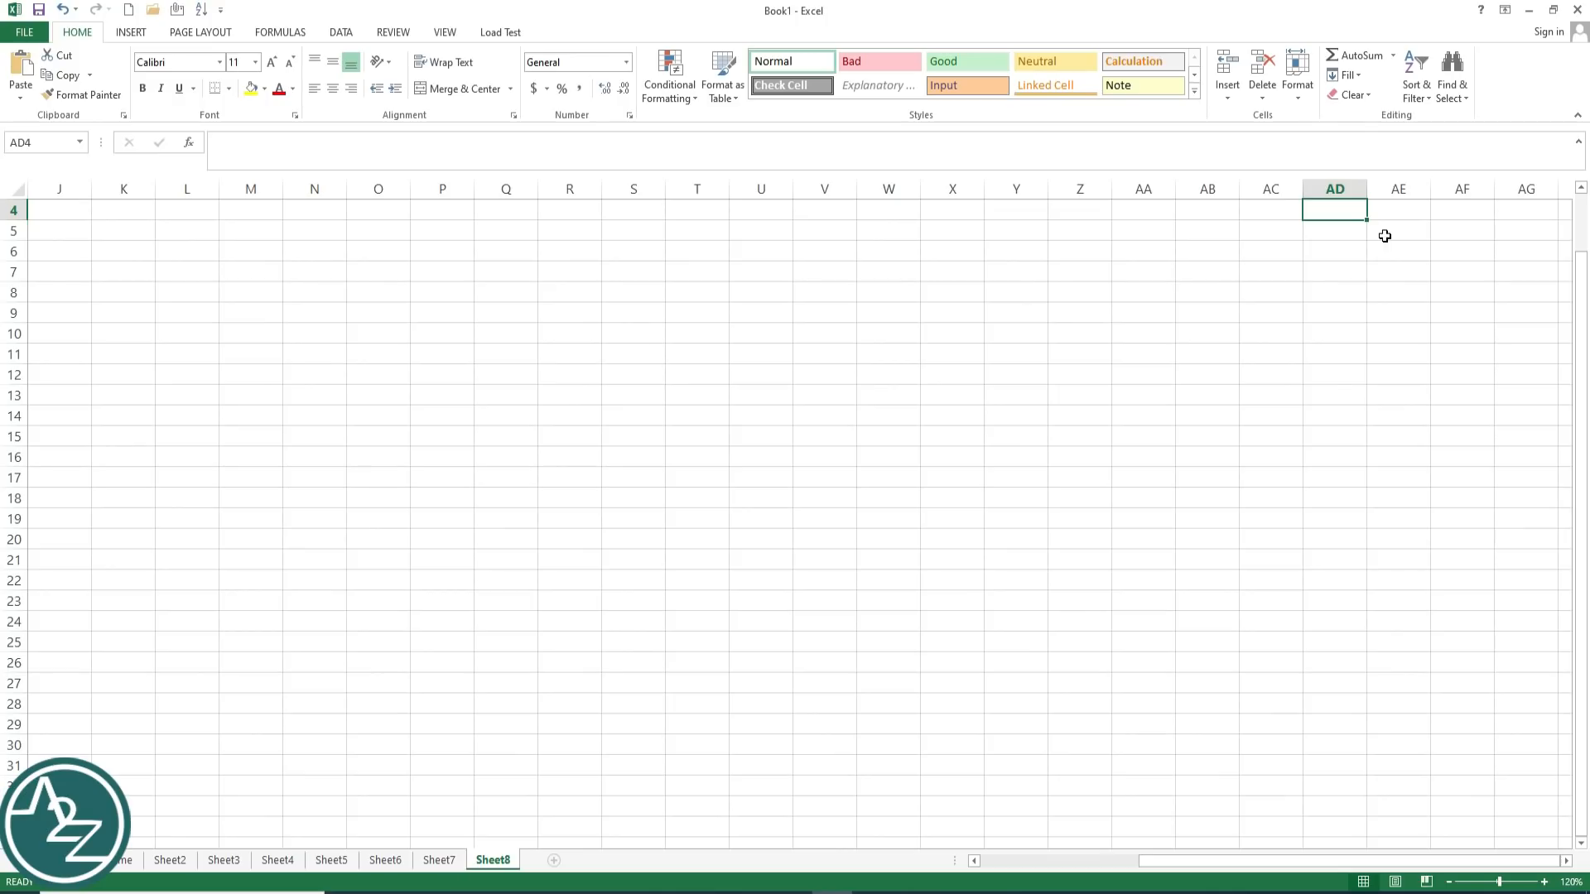
pyautogui.press('Left')
pyautogui.press('Left')
pyautogui.press('Left')
pyautogui.press('Right')
pyautogui.press('Right')
pyautogui.press('Right')
pyautogui.press('Right')
pyautogui.press('Right')
pyautogui.press('Right')
pyautogui.press('Right')
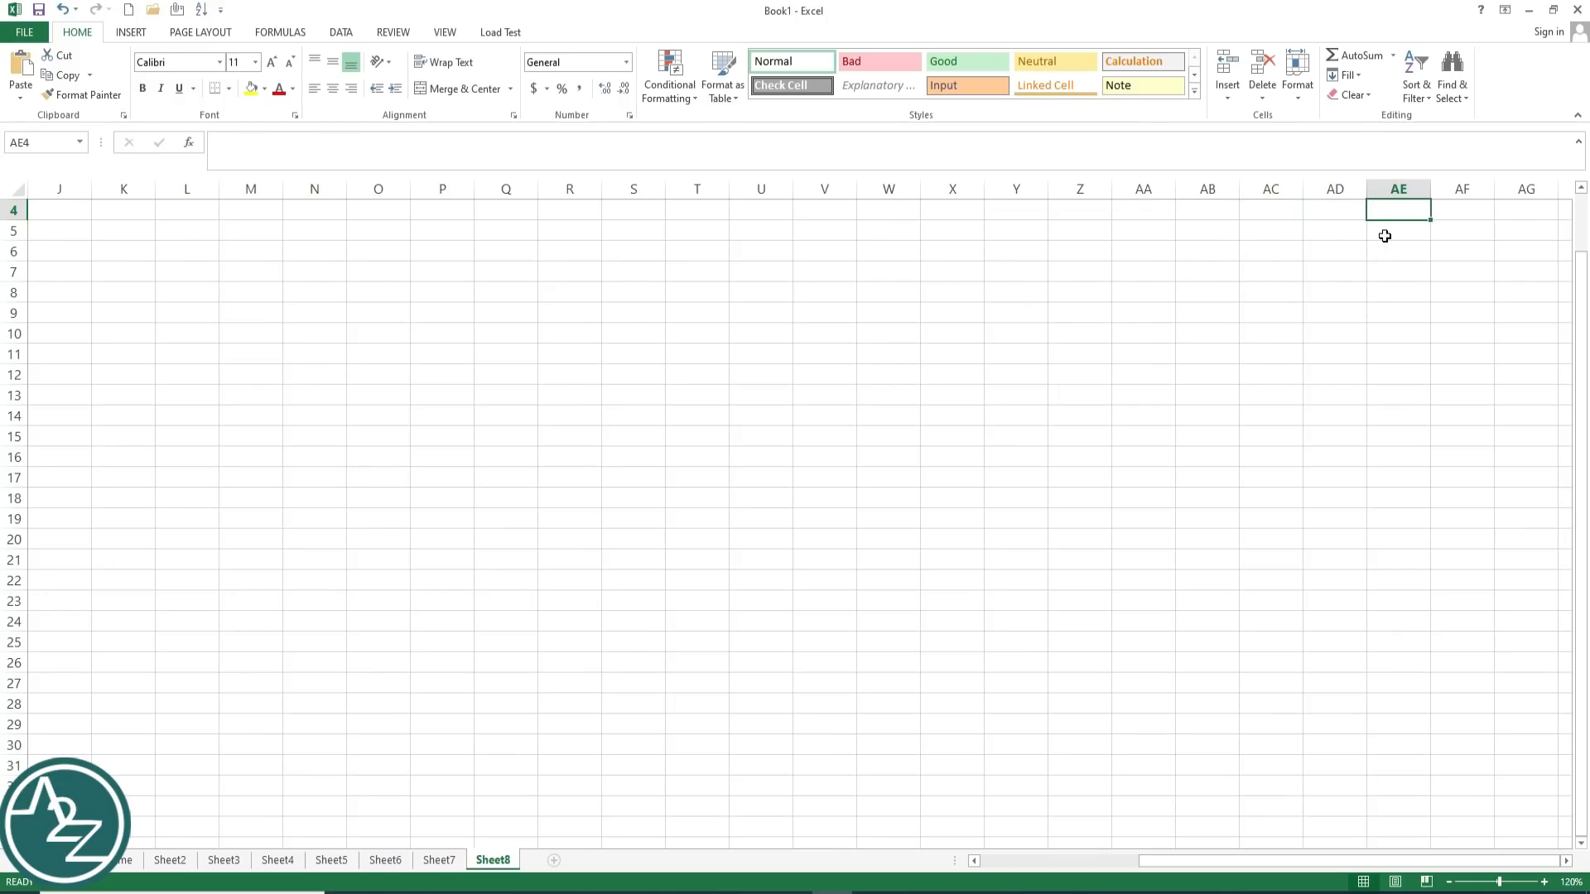
pyautogui.press('Right')
pyautogui.press('Right')
pyautogui.press('Right')
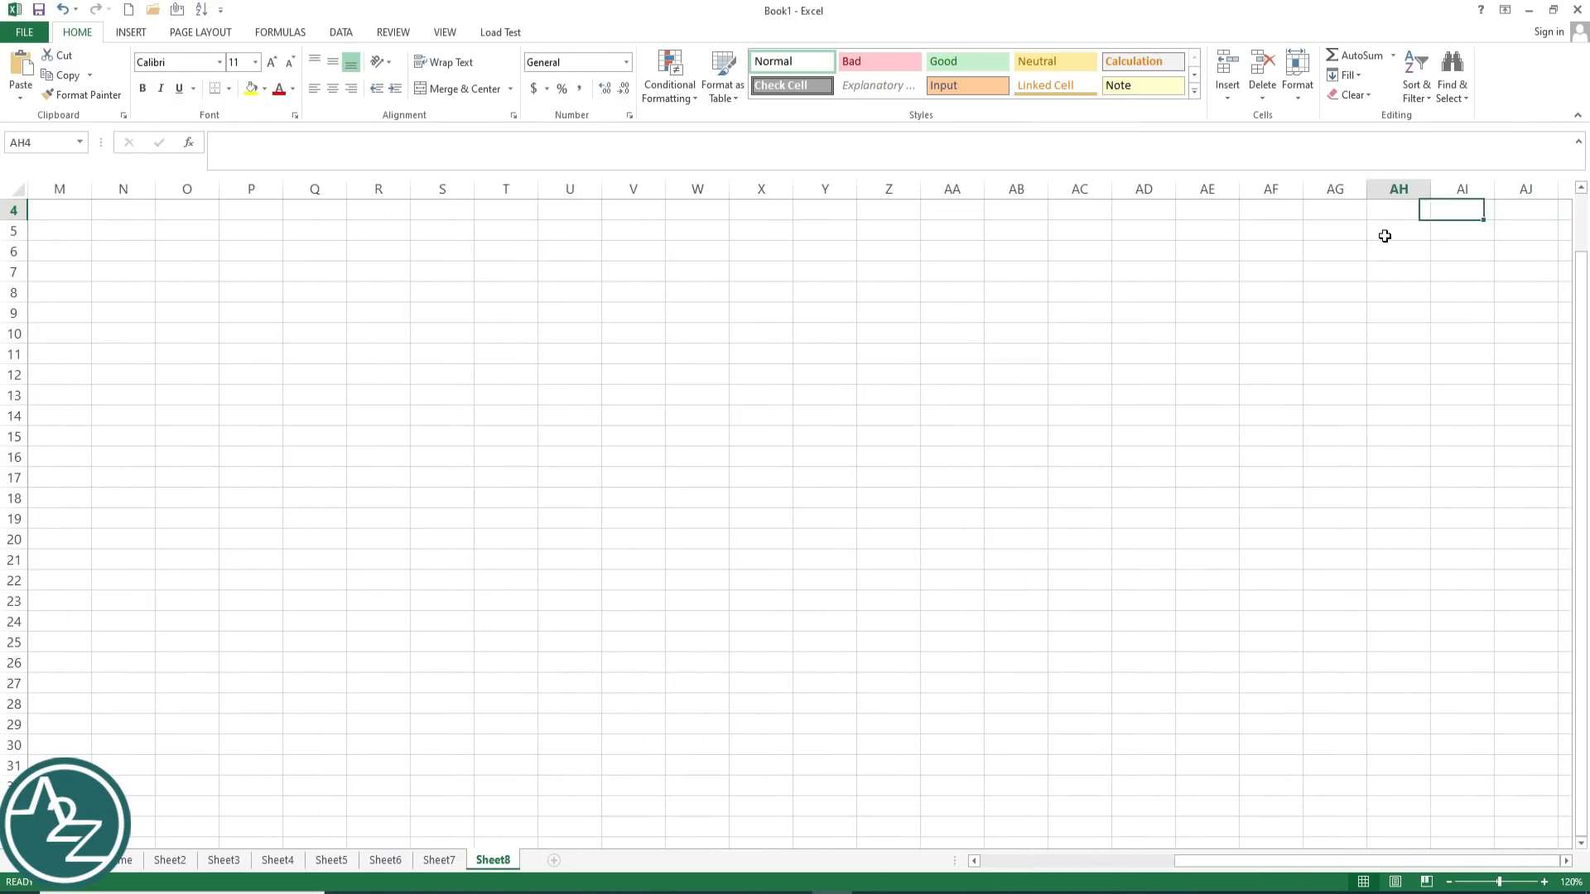
pyautogui.press('Right')
pyautogui.press('Right')
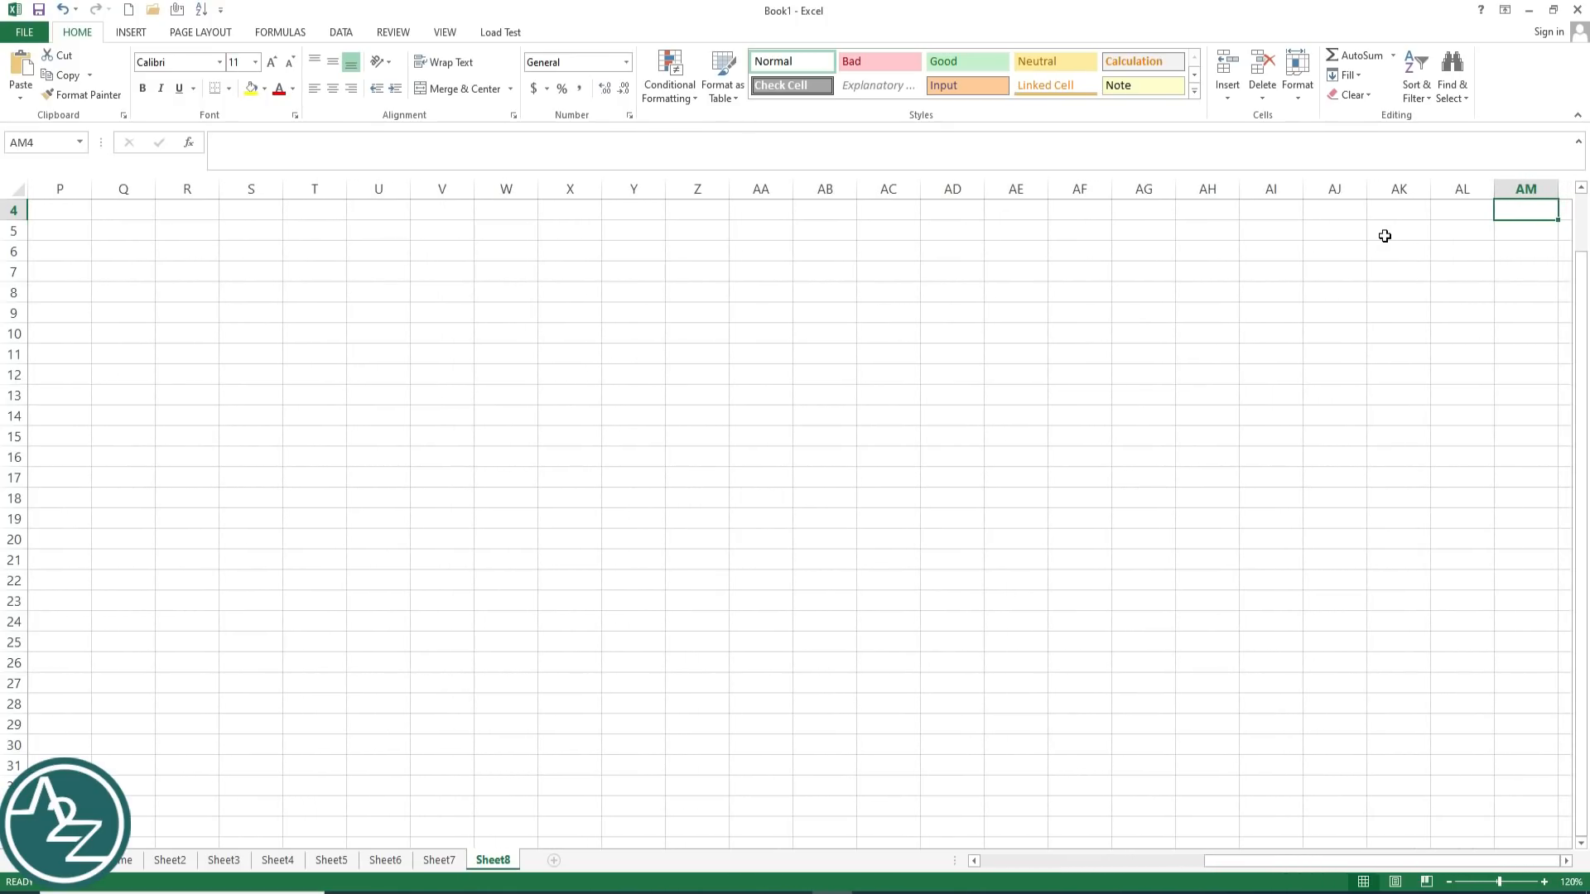
pyautogui.hotkey('ctrl', 'Right')
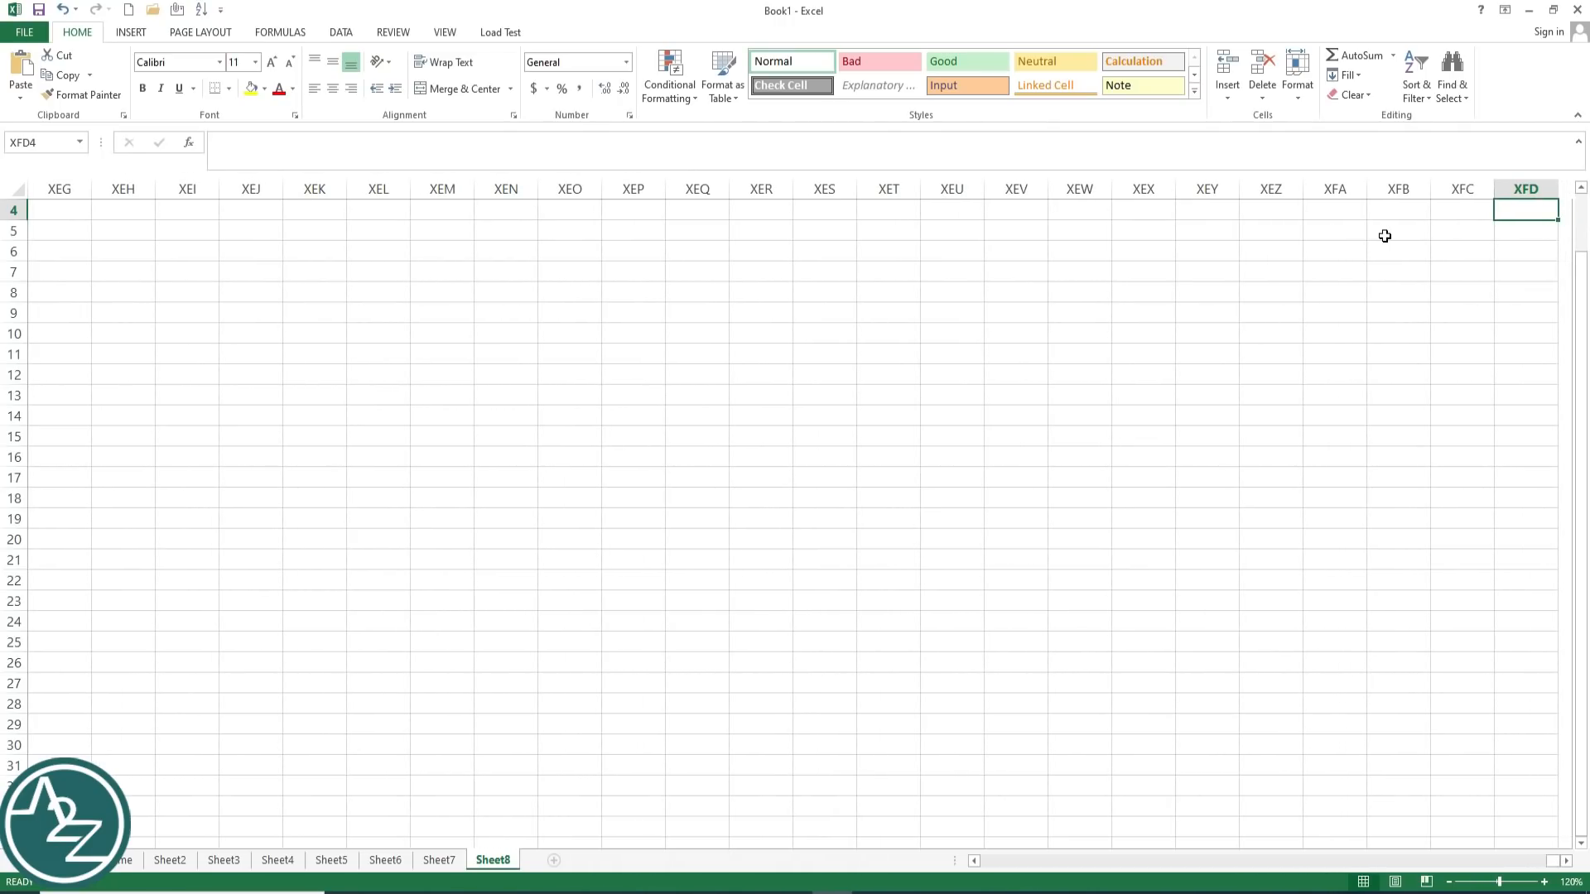
pyautogui.hotkey('ctrl', 'Left')
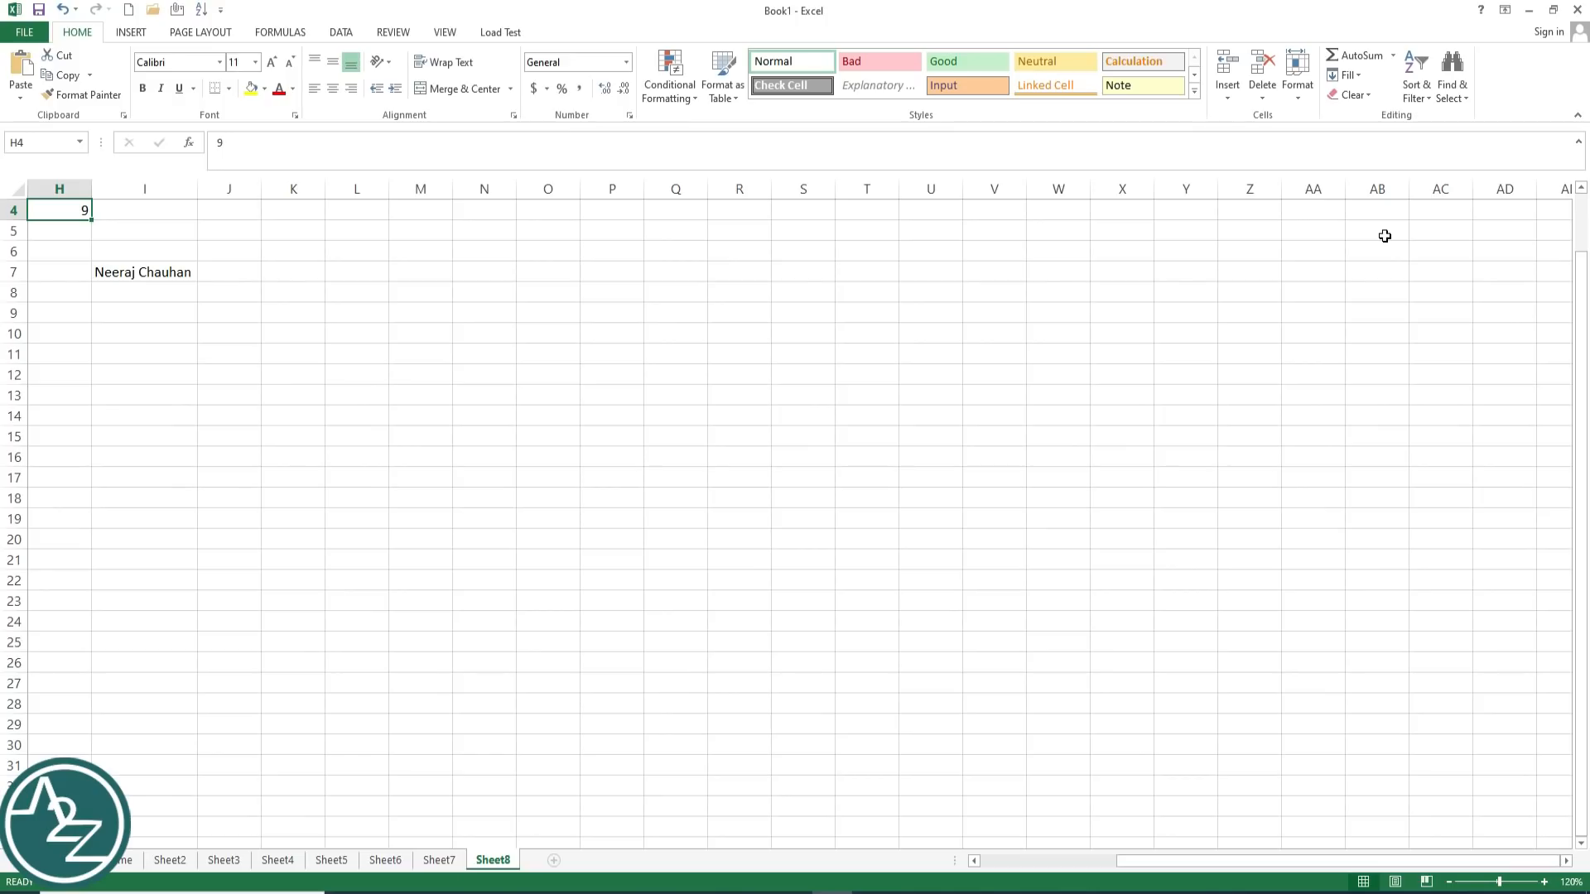
pyautogui.press('Left')
pyautogui.press('Left')
pyautogui.press('Left')
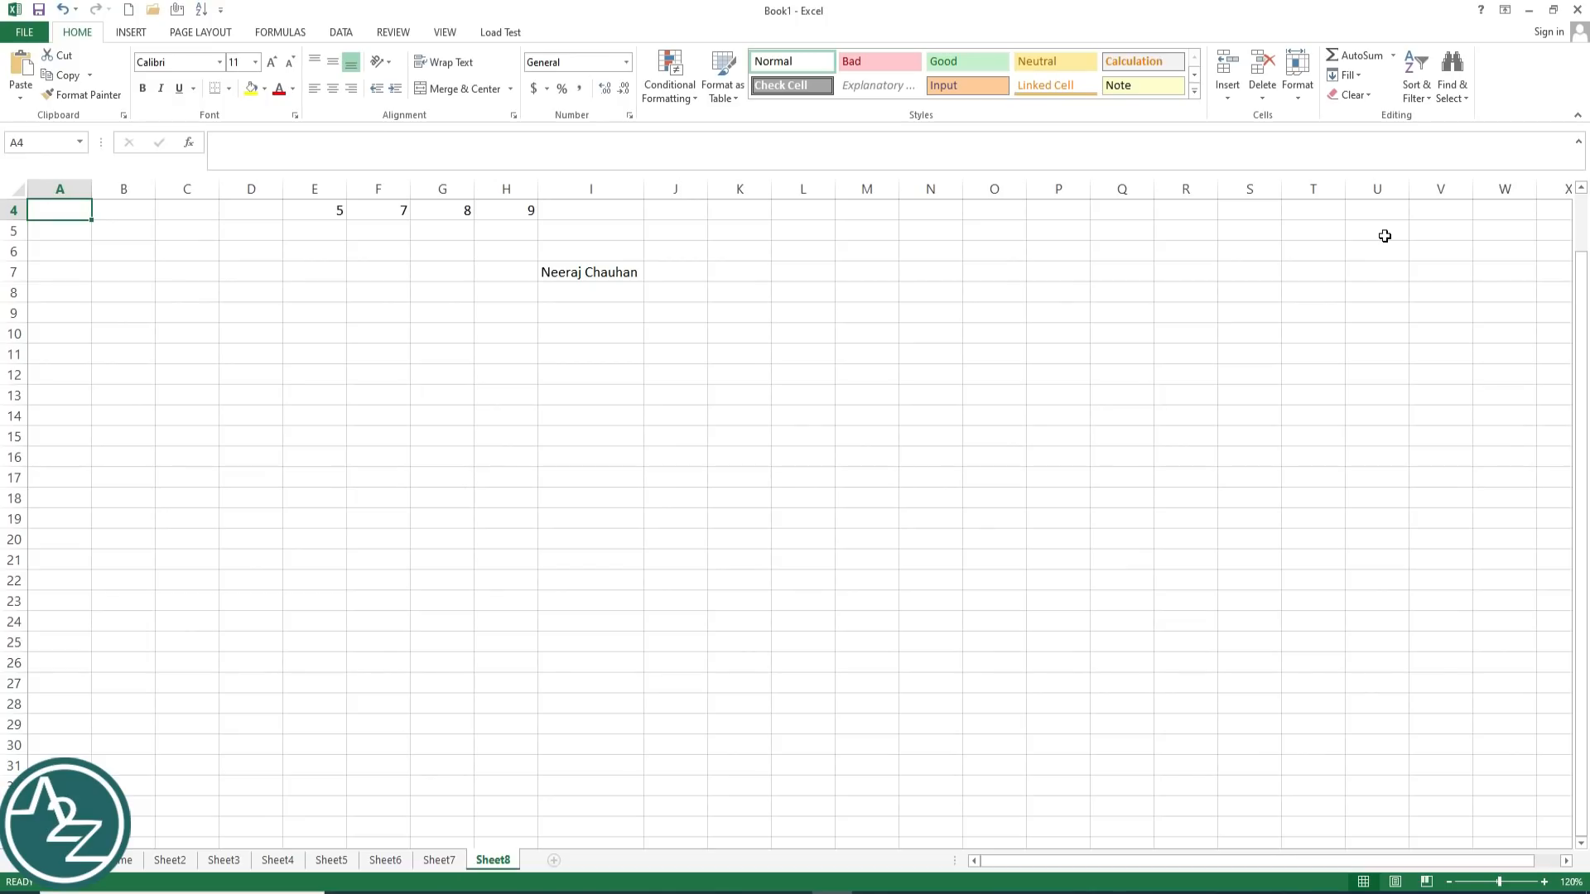
pyautogui.hotkey('ctrl', 'Home')
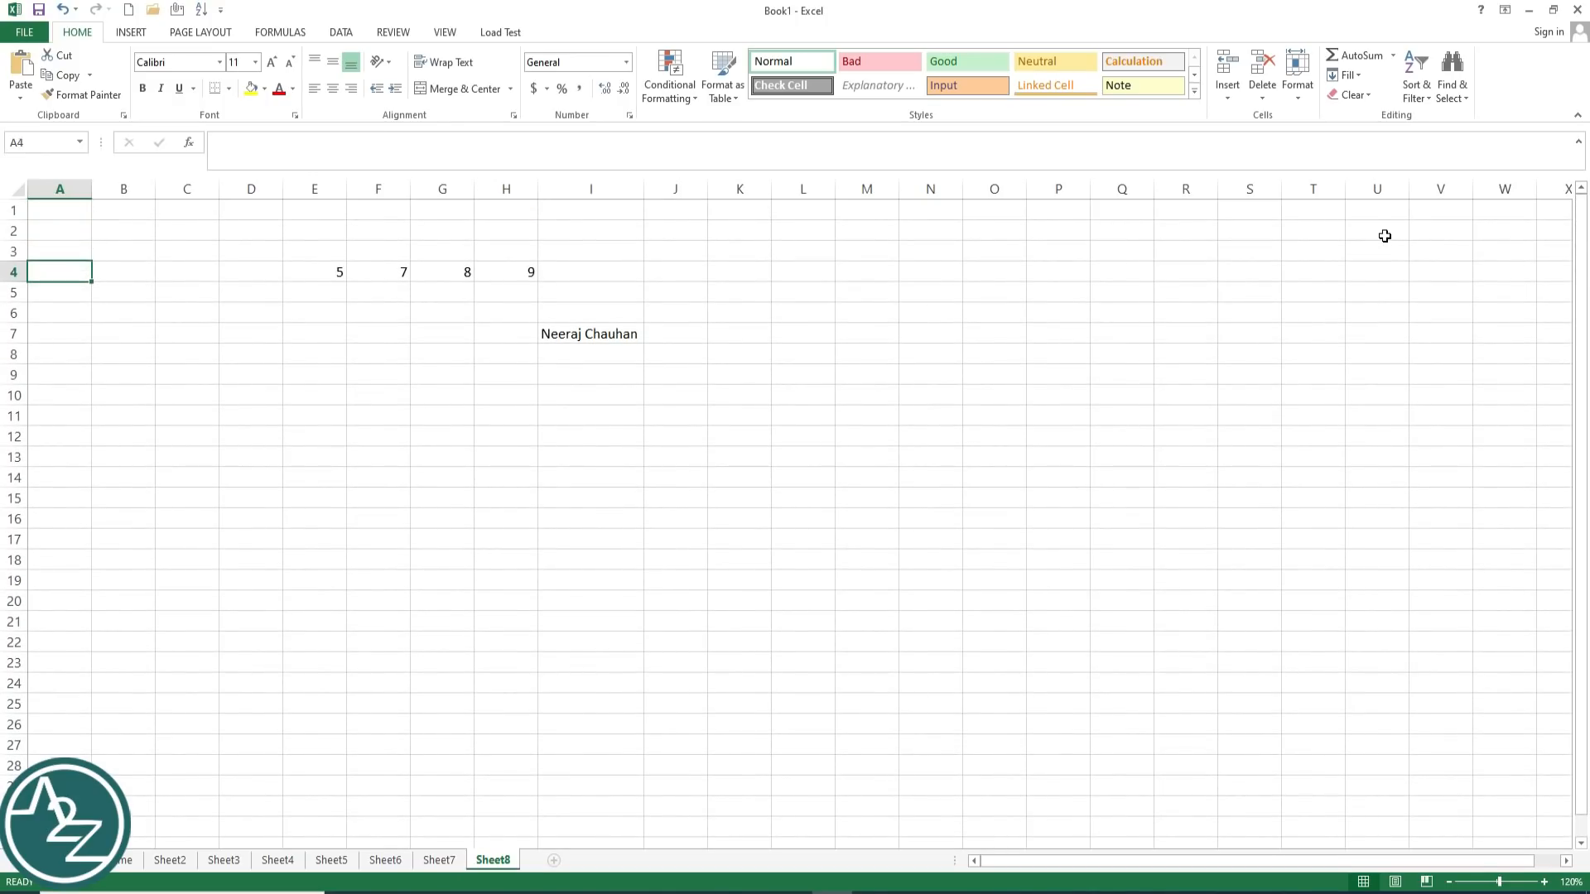
pyautogui.press('Right')
pyautogui.press('Right')
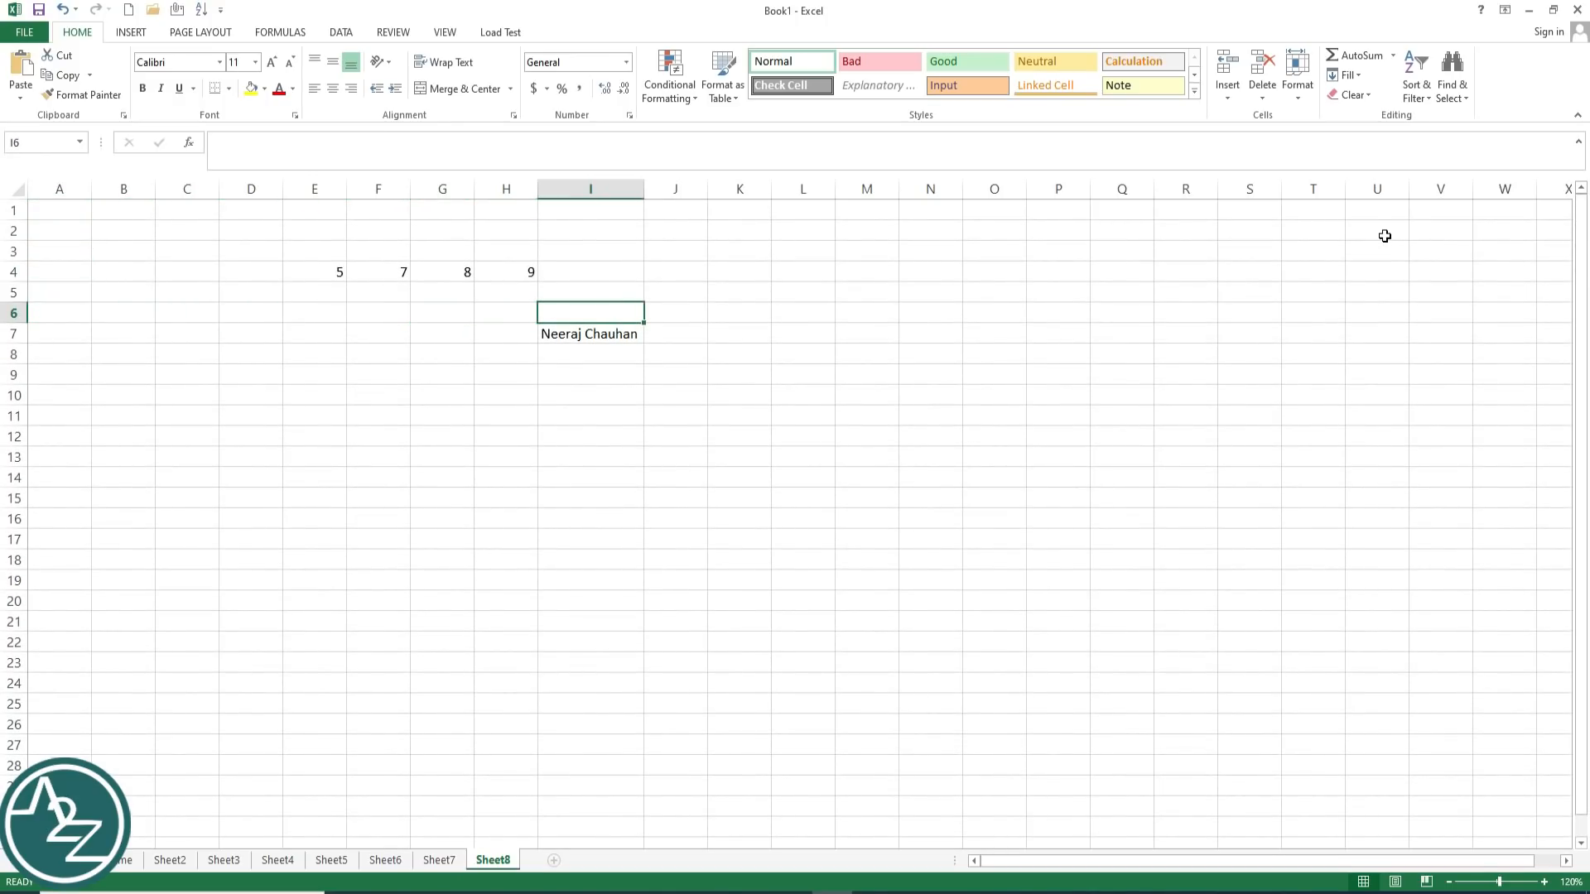
pyautogui.press('Left')
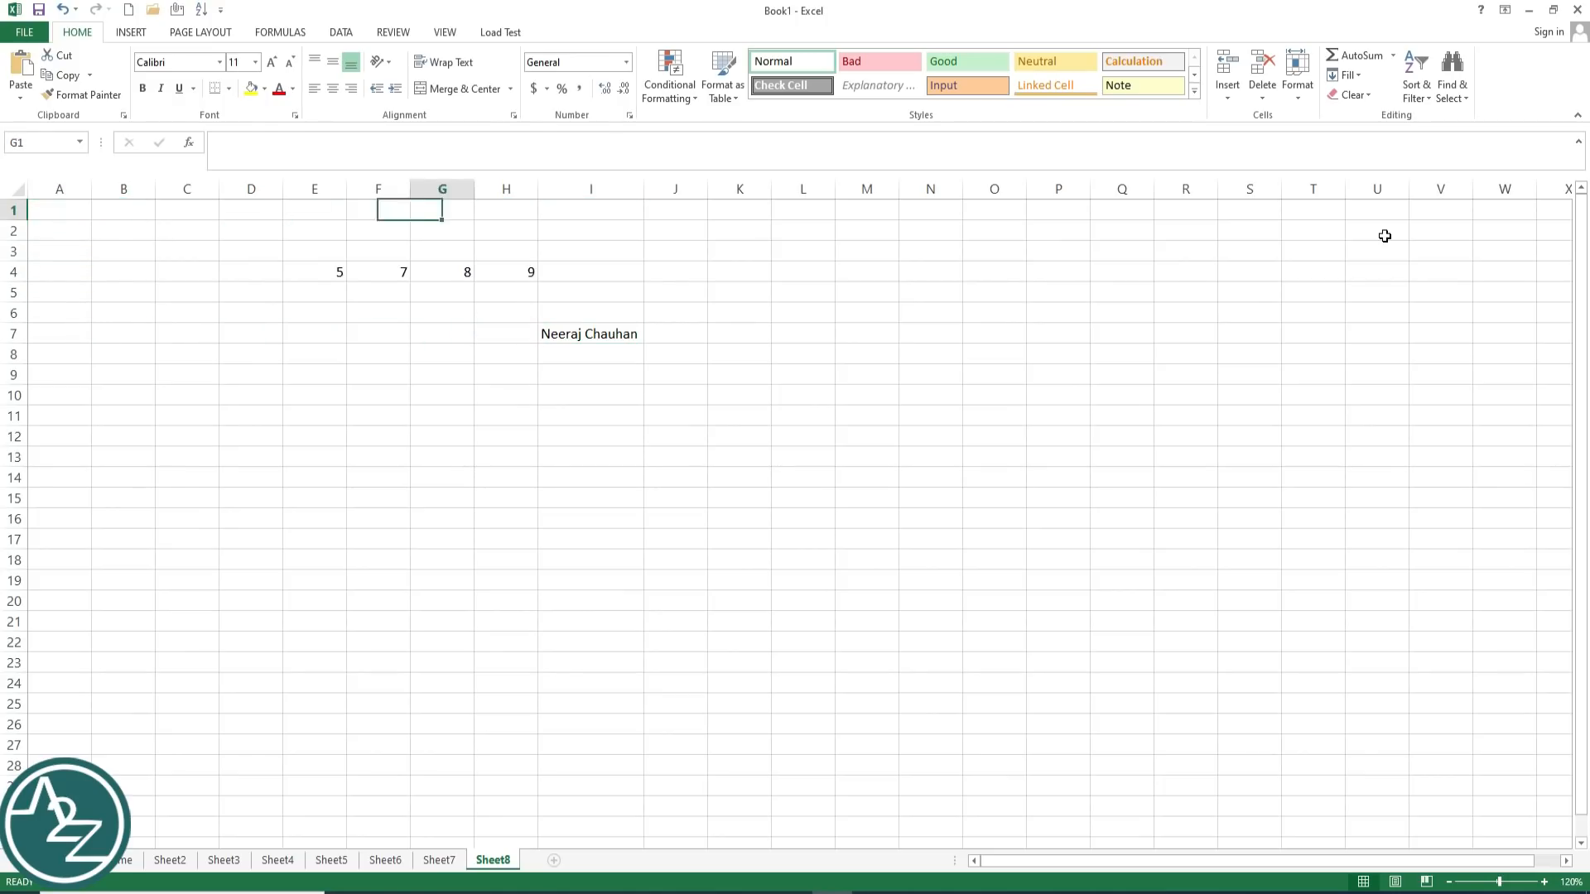
pyautogui.press('Right')
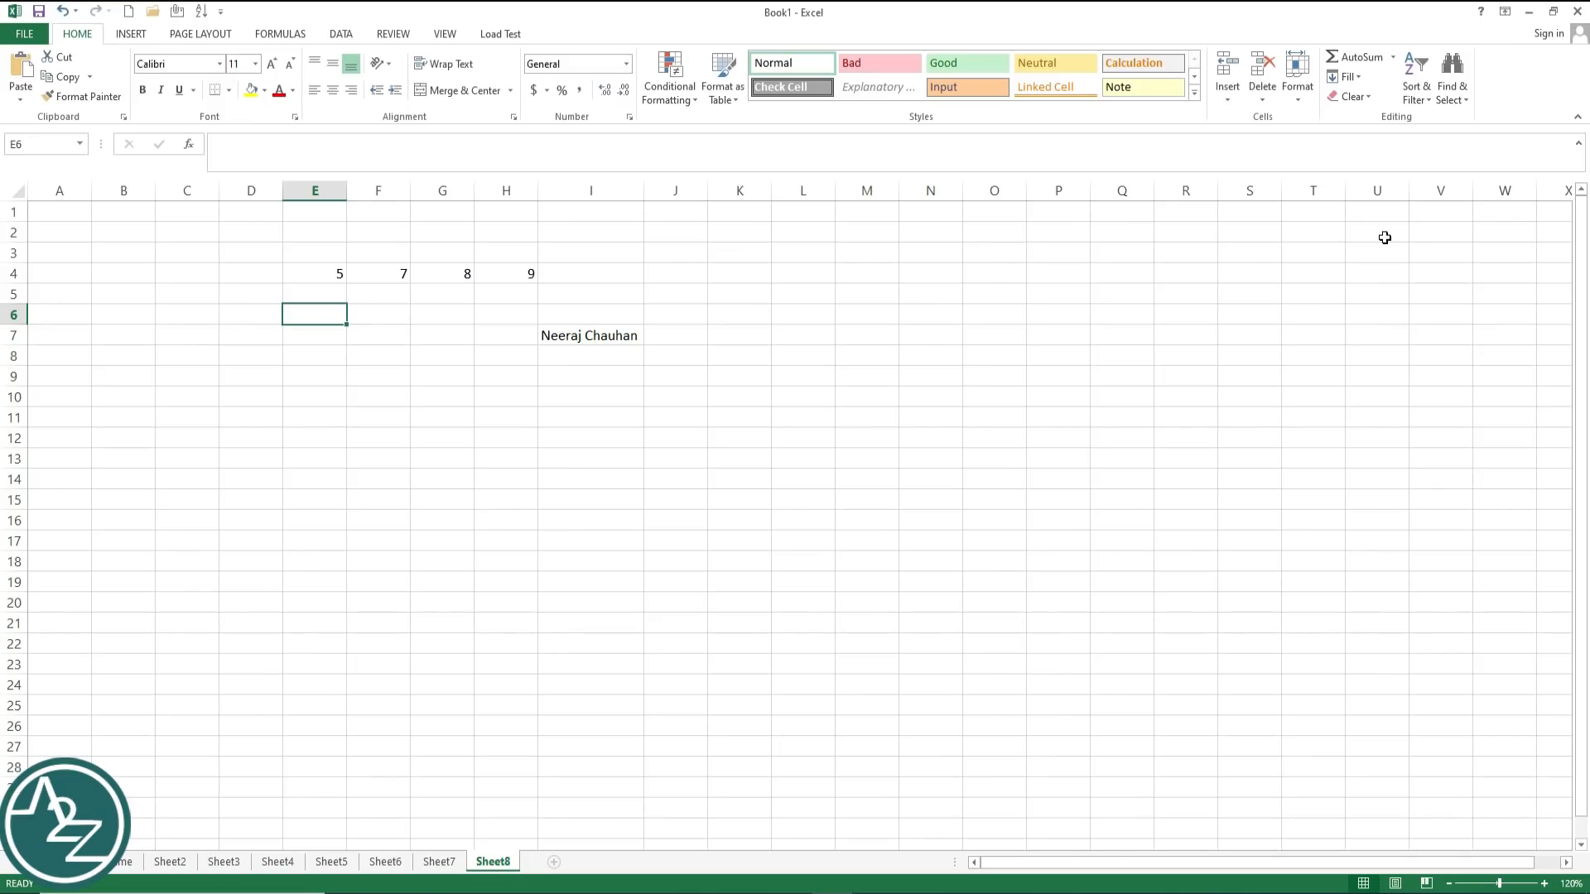